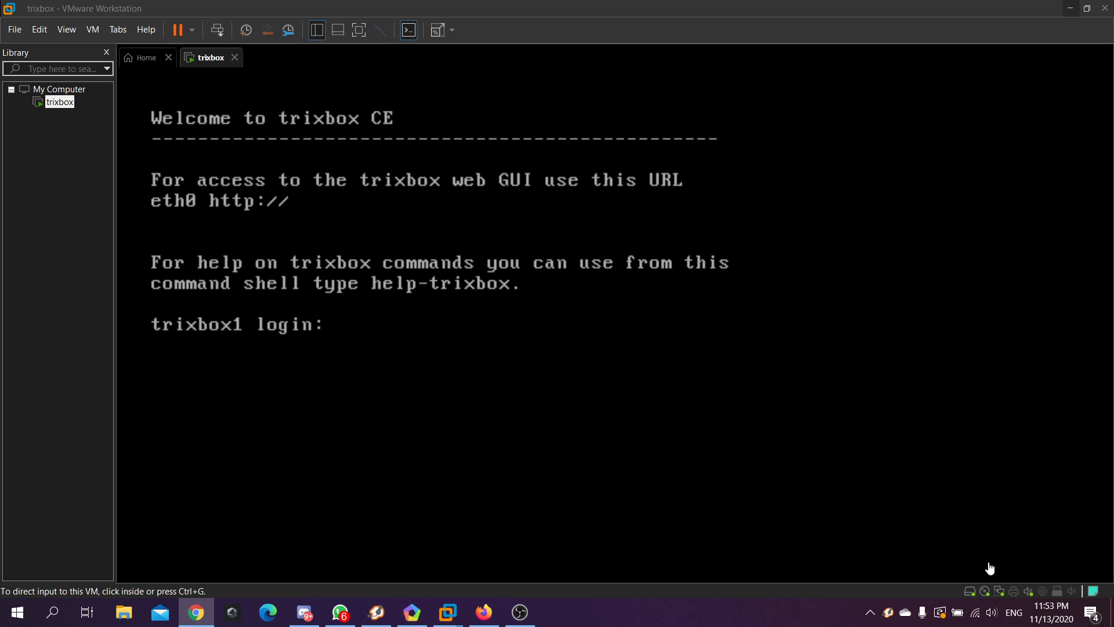
Set the trixbox VM's network adapter to Bridged, replicating the physical network connection state
{"action": "left_click", "coordinate": [998, 592]}
{"action": "left_click", "coordinate": [1030, 582]}
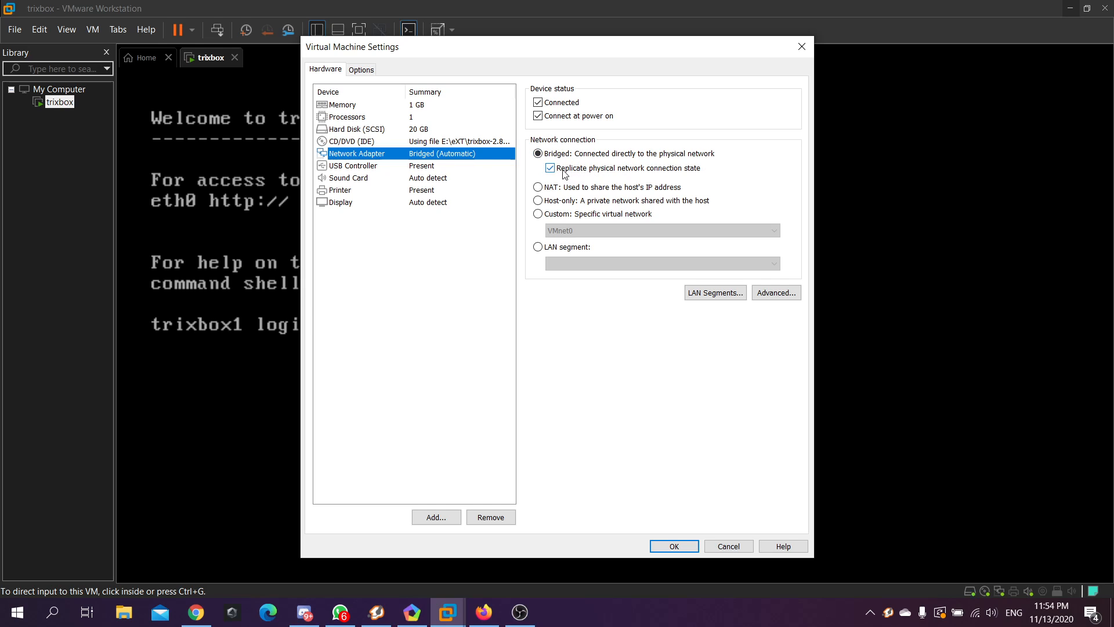
{"action": "left_click", "coordinate": [672, 546]}
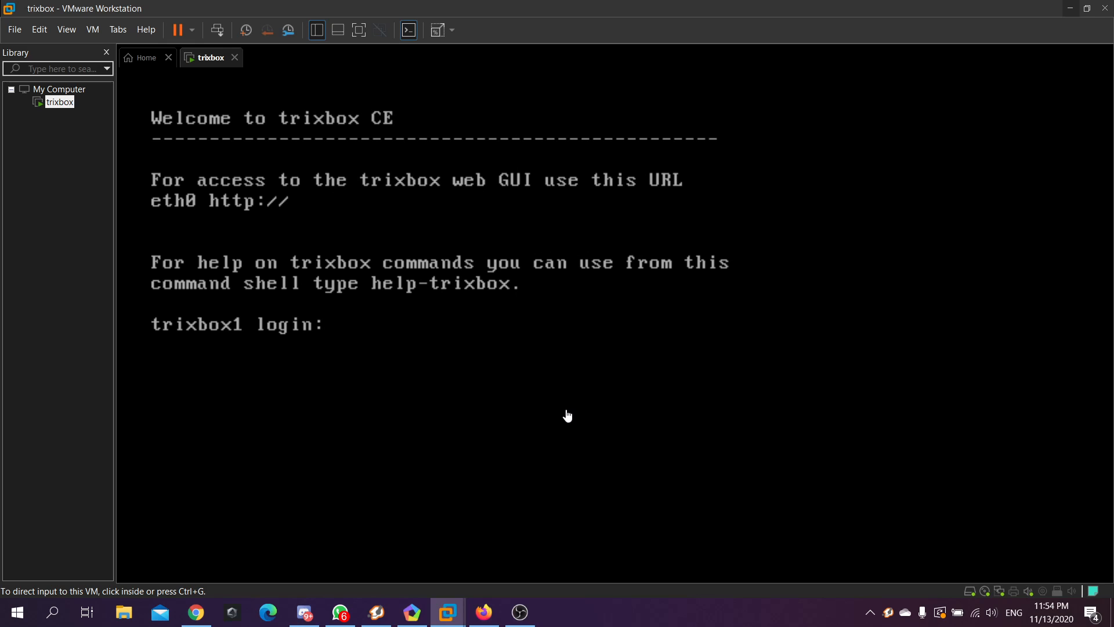
{"action": "left_click", "coordinate": [380, 614]}
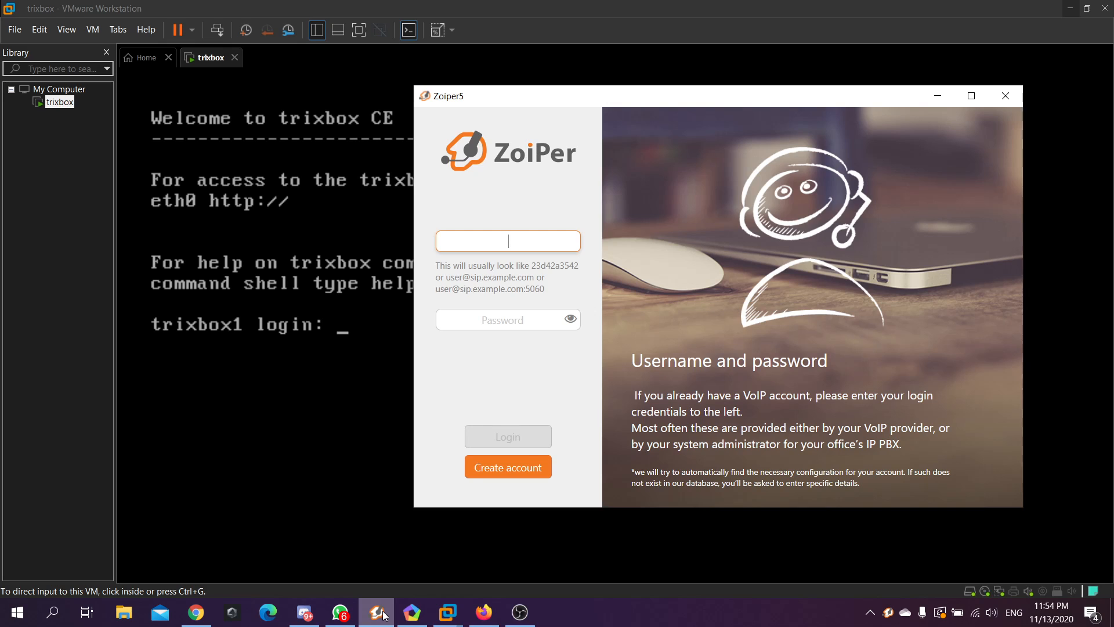
{"action": "left_click", "coordinate": [379, 612]}
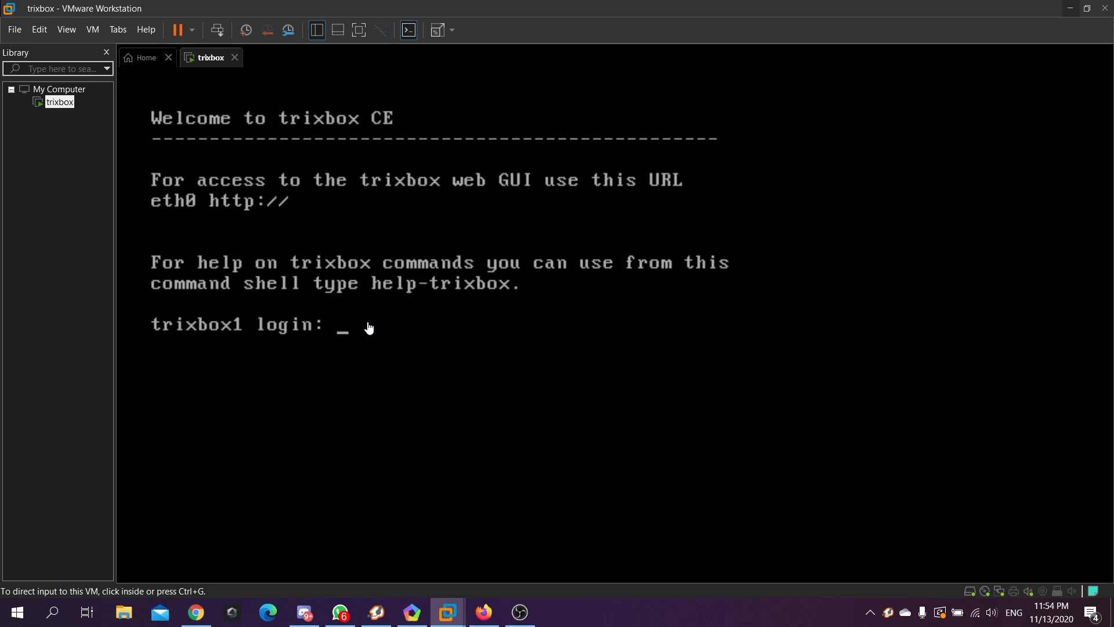
Log in to the trixbox console as root with the account password
{"action": "left_click", "coordinate": [344, 326]}
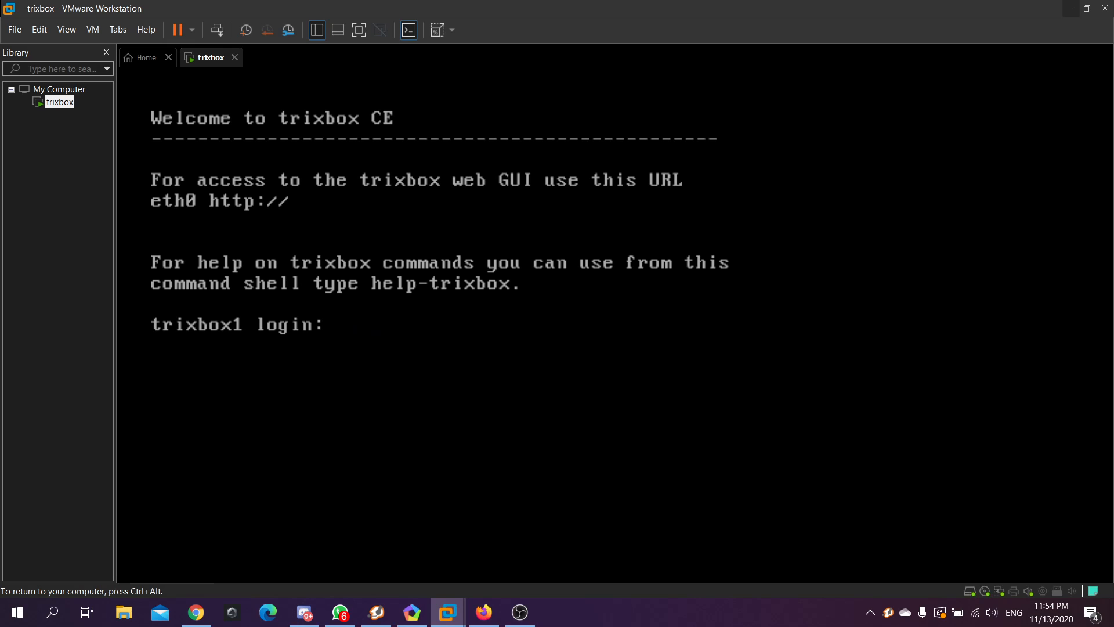
{"action": "type", "text": "root"}
{"action": "key", "text": "Return"}
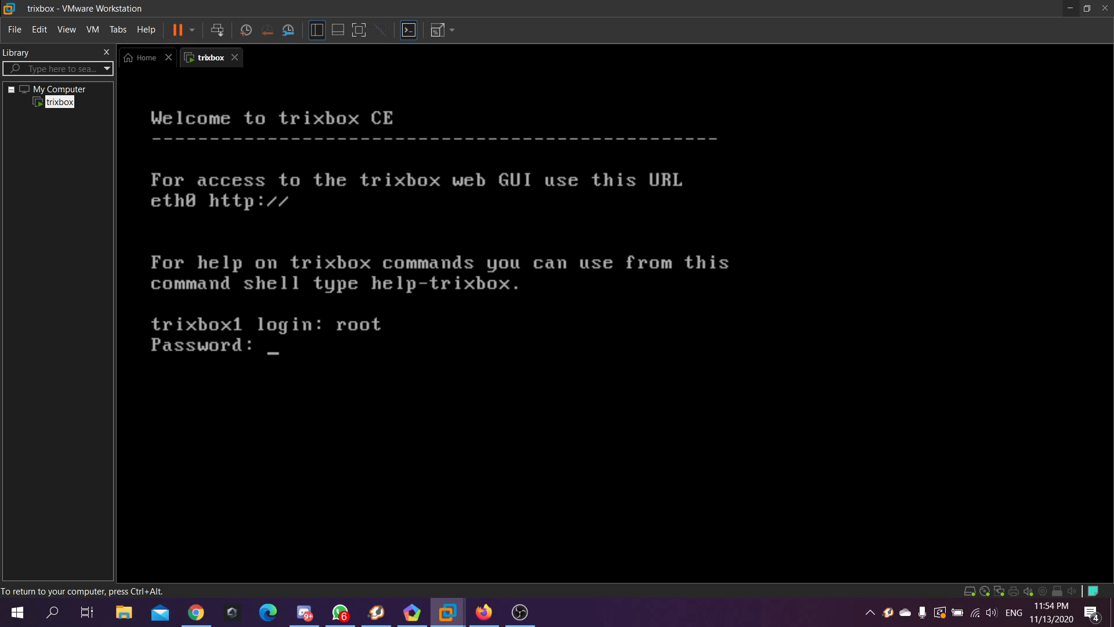
{"action": "key", "text": "Return"}
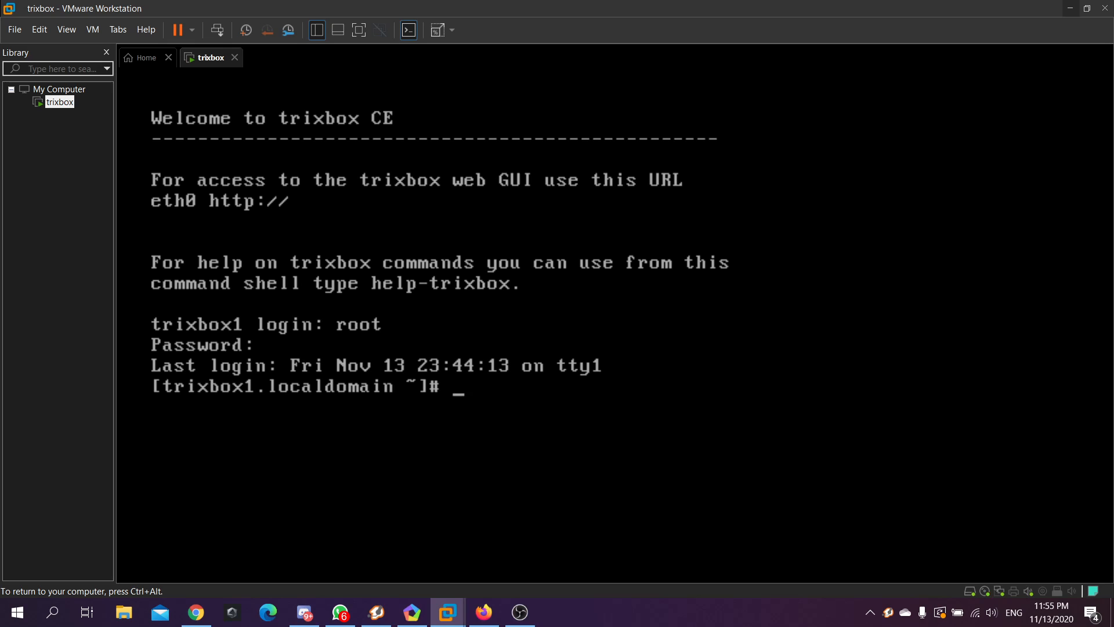
Run system-config-network at the root shell prompt
{"action": "key", "text": "ctrl+alt"}
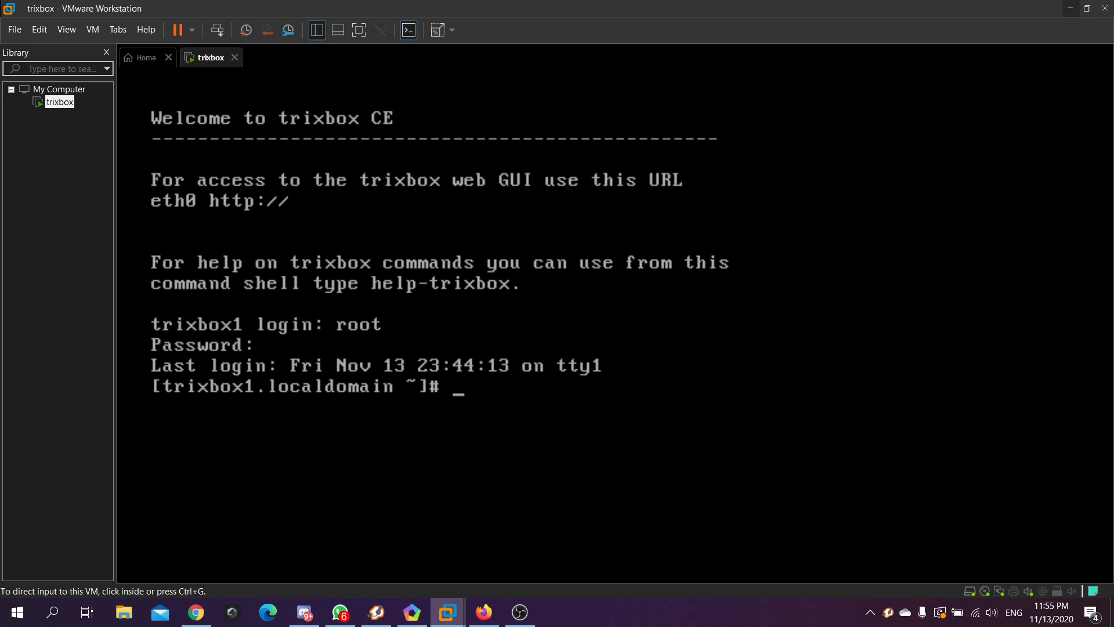
{"action": "left_click", "coordinate": [475, 386]}
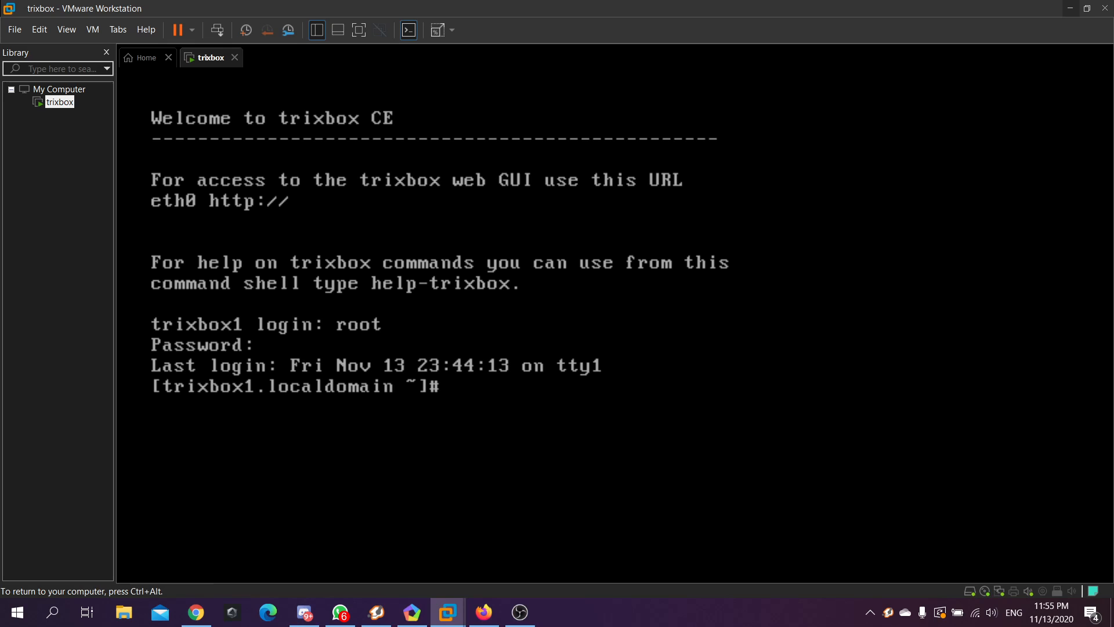
{"action": "type", "text": "system"}
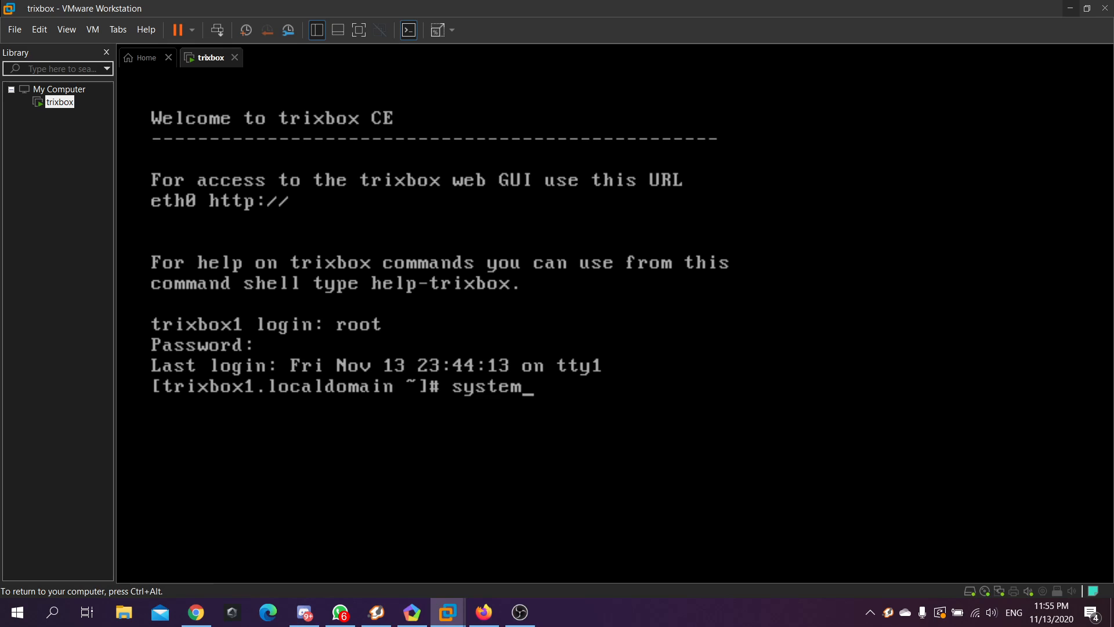
{"action": "type", "text": "-config"}
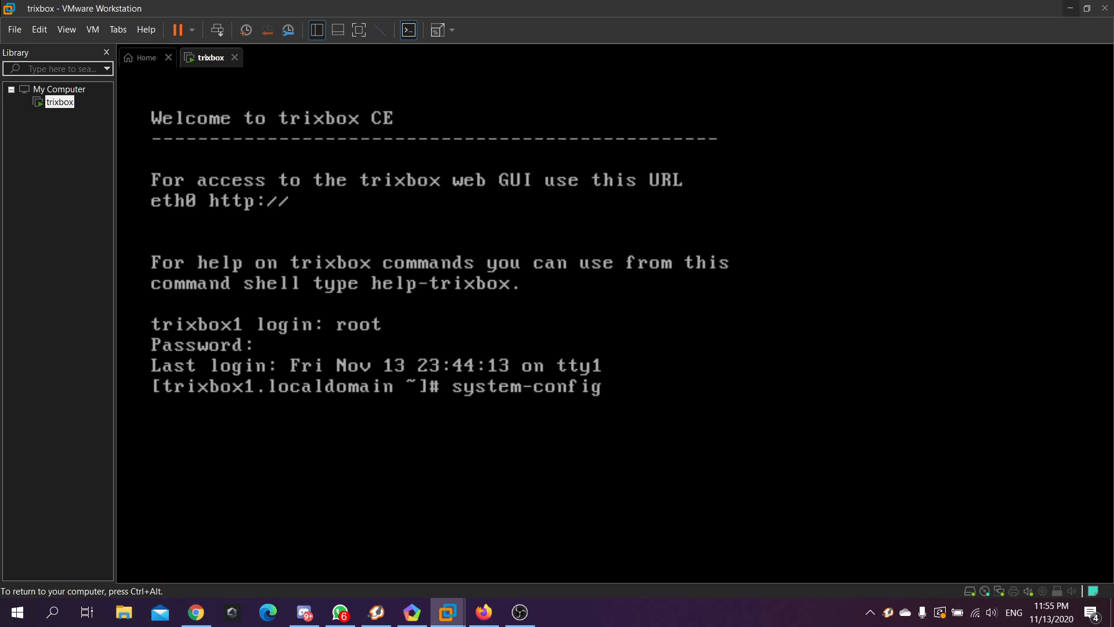
{"action": "type", "text": "-network"}
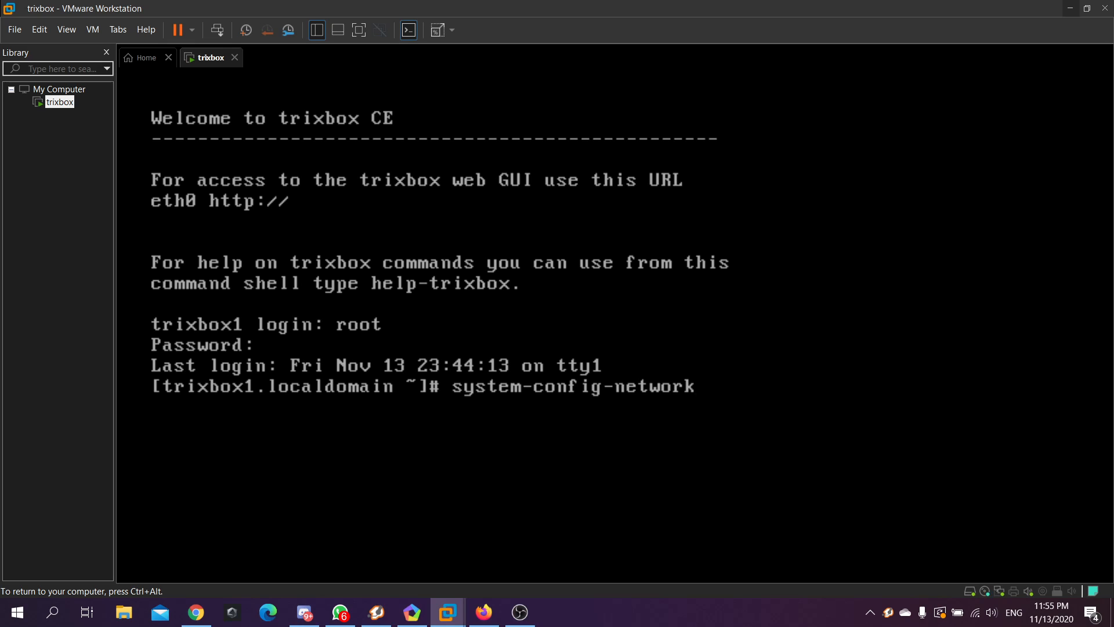
{"action": "key", "text": "Return"}
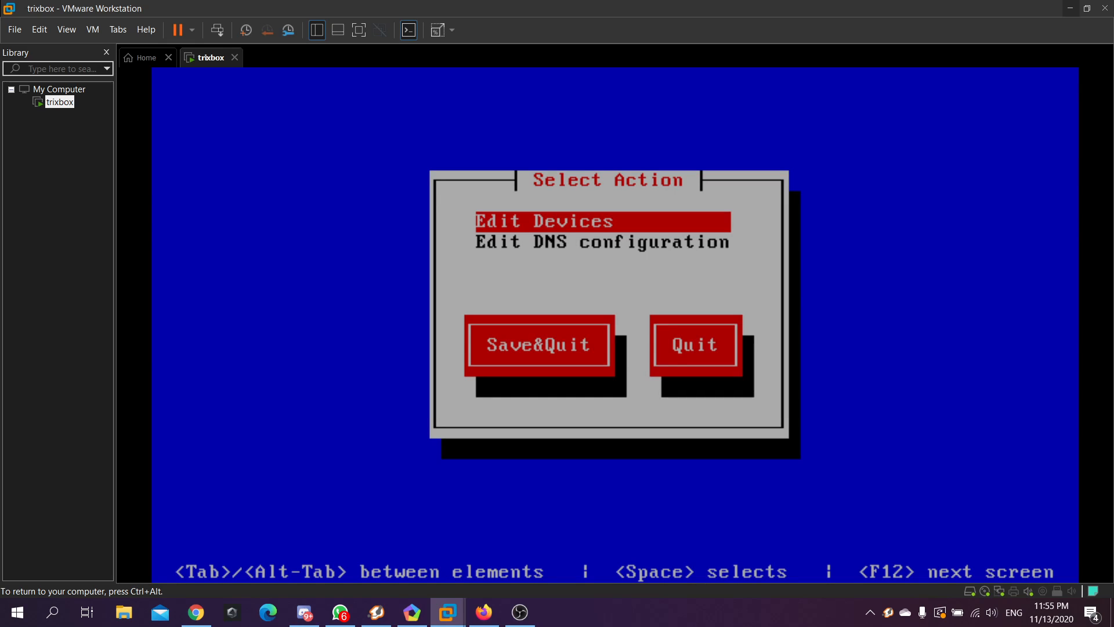
Choose Edit Devices and open the eth0 device settings
{"action": "key", "text": "Down"}
{"action": "key", "text": "Up"}
{"action": "key", "text": "Down"}
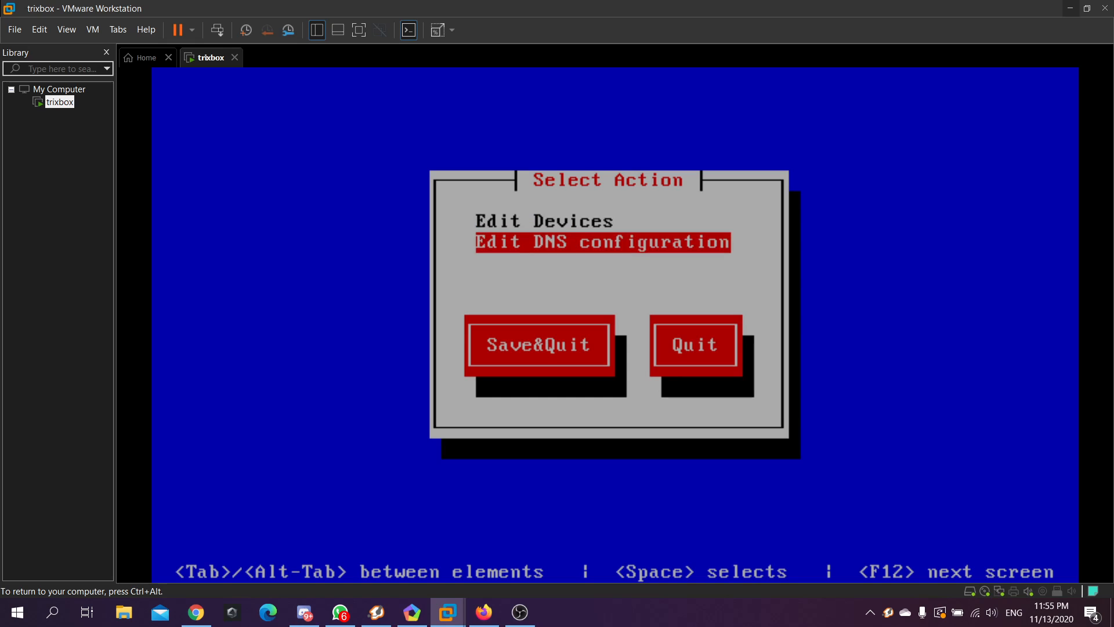
{"action": "key", "text": "Up"}
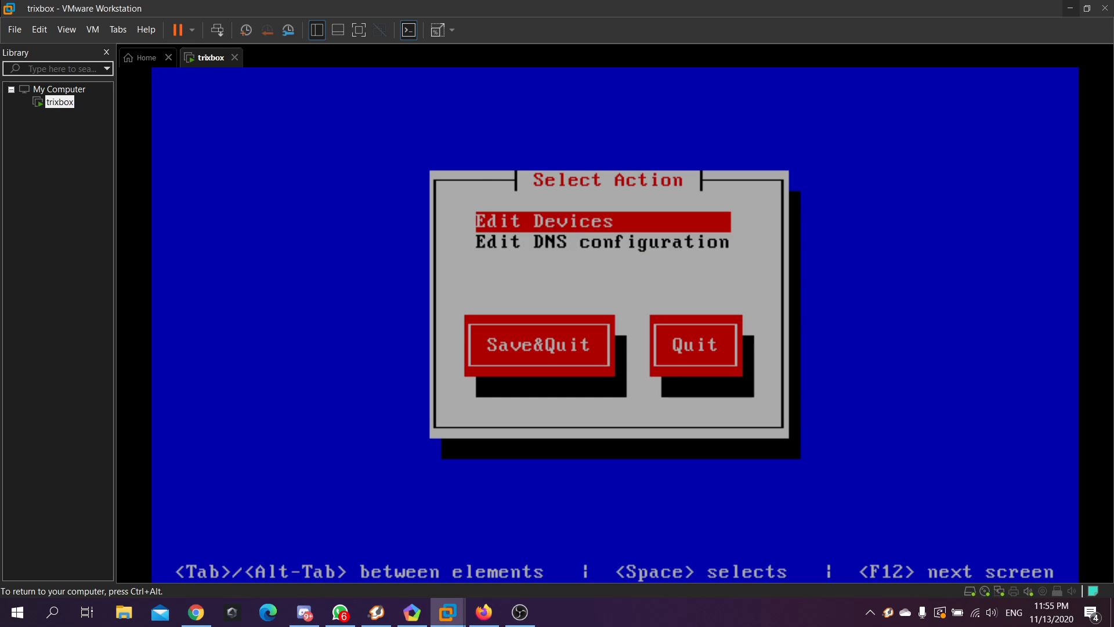
{"action": "key", "text": "Down"}
{"action": "key", "text": "Up"}
{"action": "key", "text": "Return"}
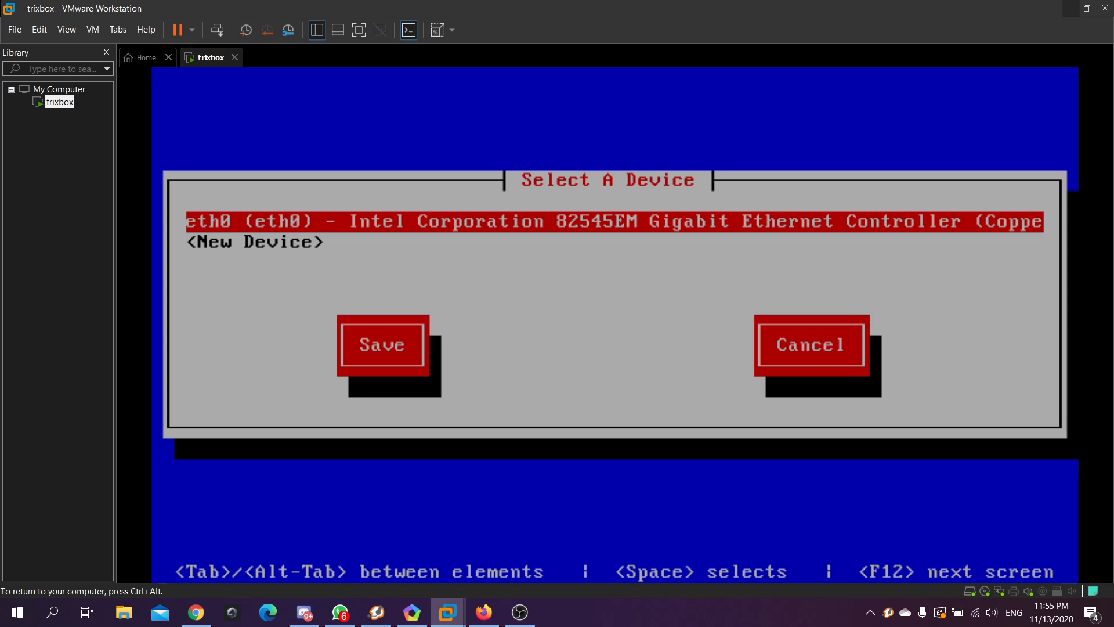
{"action": "key", "text": "Down"}
{"action": "key", "text": "Up"}
{"action": "key", "text": "Down"}
{"action": "key", "text": "Up"}
{"action": "key", "text": "Return"}
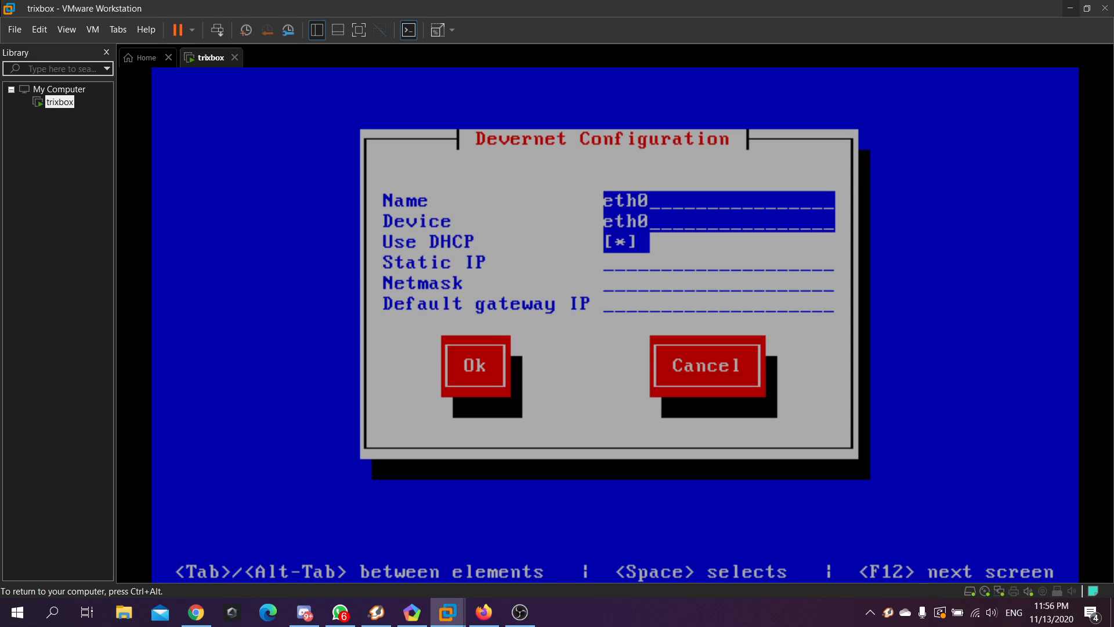
Uncheck Use DHCP for eth0 so static addresses can be entered
{"action": "key", "text": "Tab"}
{"action": "key", "text": "space"}
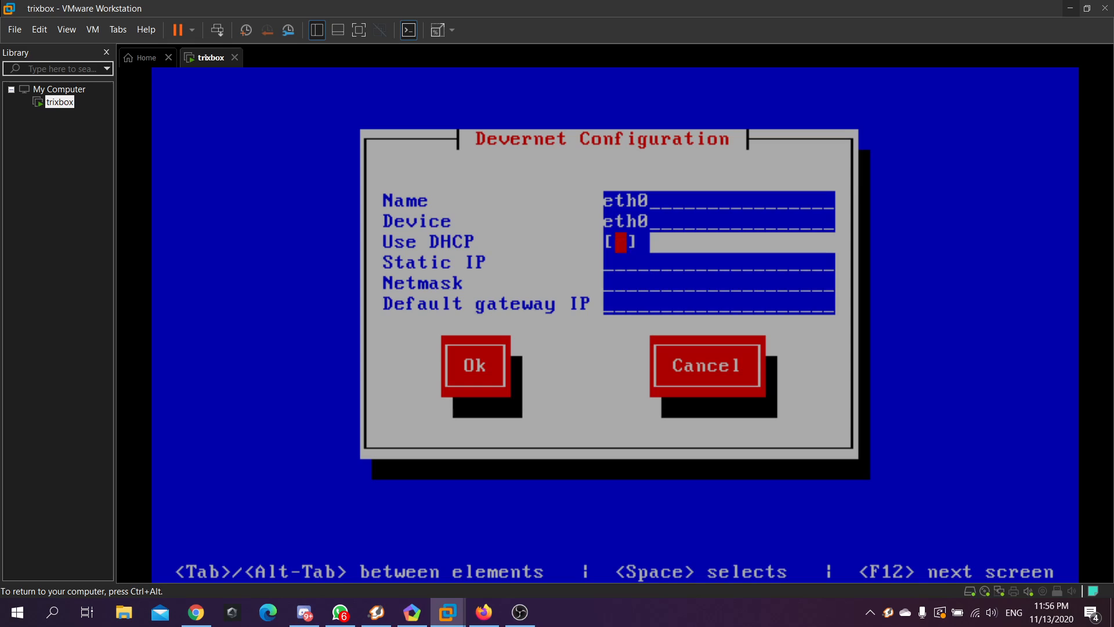
{"action": "key", "text": "Down"}
{"action": "key", "text": "Up"}
{"action": "key", "text": "Down"}
{"action": "key", "text": "ctrl+alt"}
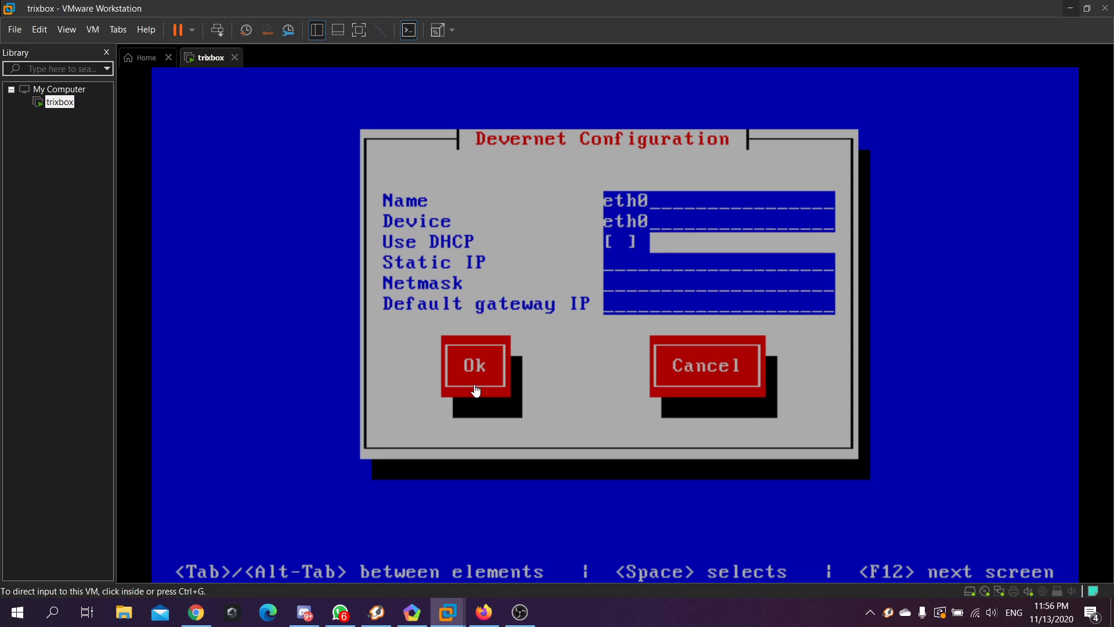
Launch Command Prompt and run ipconfig to list the host's network settings
{"action": "left_click", "coordinate": [54, 614]}
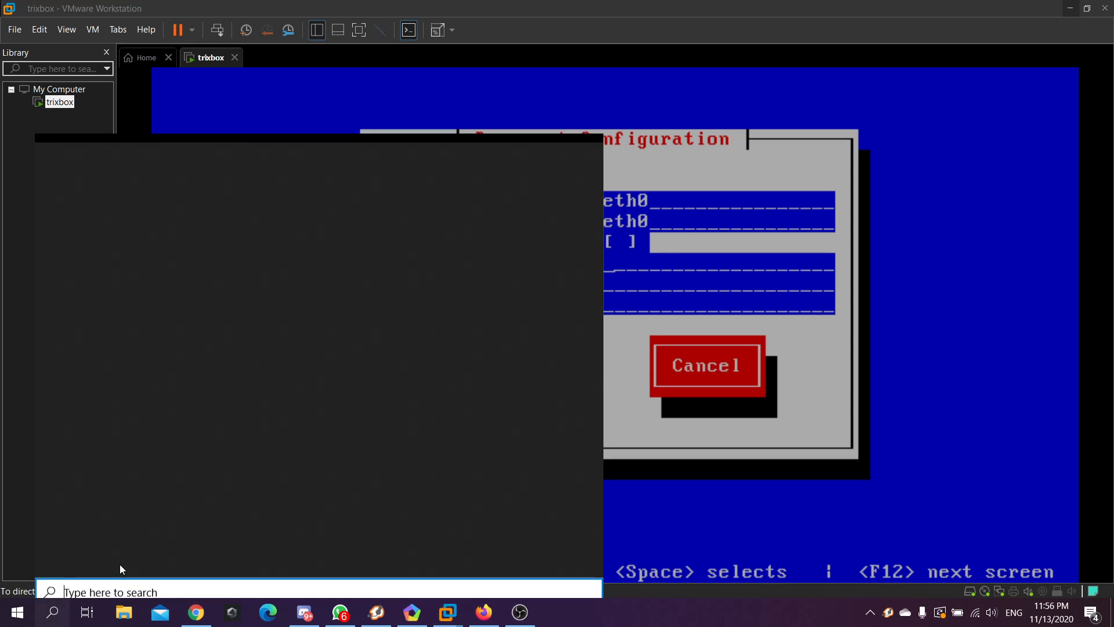
{"action": "type", "text": "cmd"}
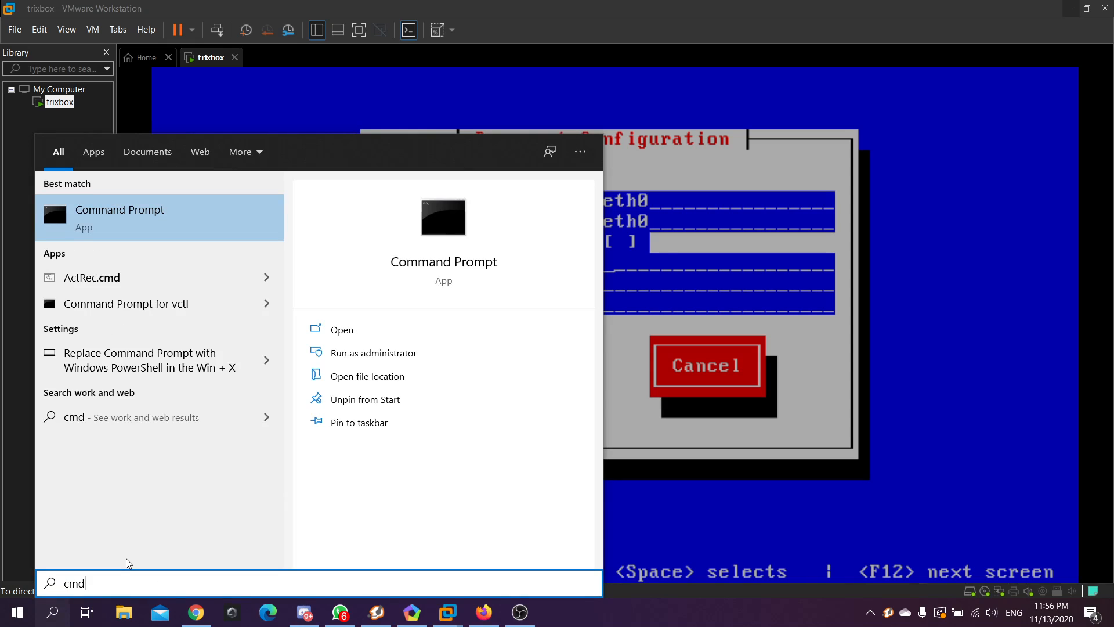
{"action": "key", "text": "Return"}
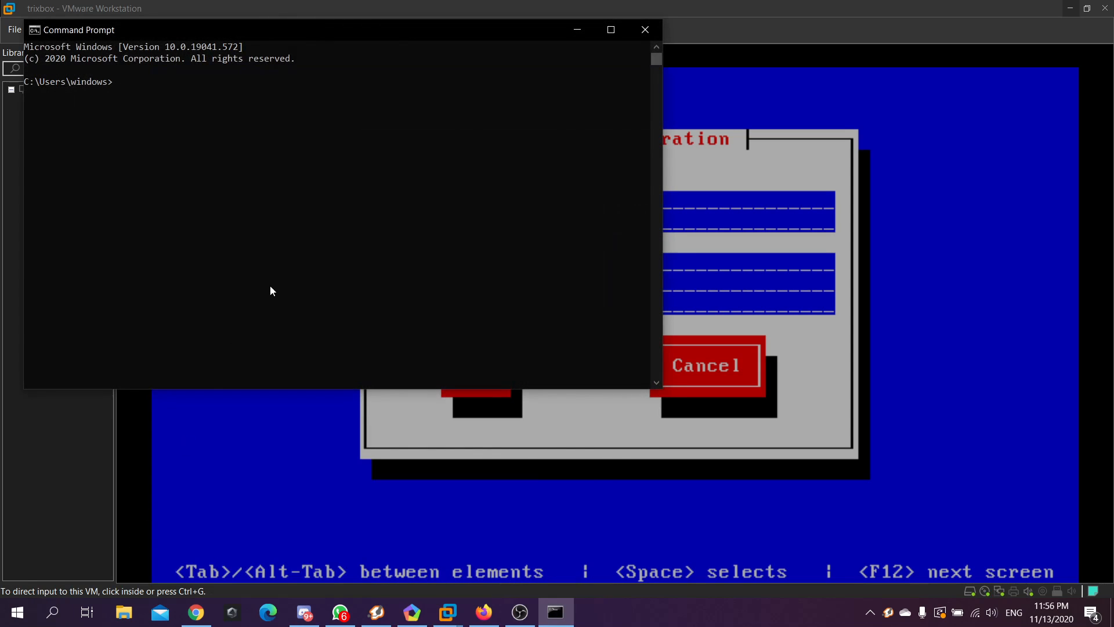
{"action": "type", "text": "ipconfig"}
{"action": "key", "text": "Return"}
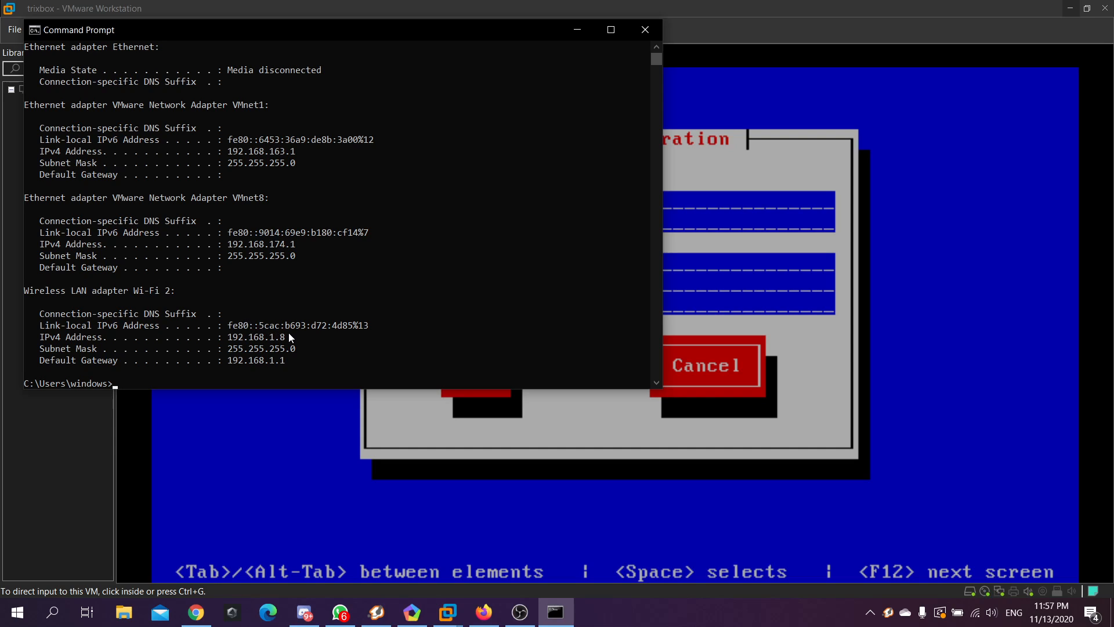
Select the host Wi-Fi IPv4 address 192.168.1.8 and return to the trixbox eth0 form
{"action": "mouse_move", "coordinate": [287, 335]}
{"action": "left_mouse_down"}
{"action": "mouse_move", "coordinate": [233, 338]}
{"action": "mouse_move", "coordinate": [278, 337]}
{"action": "mouse_move", "coordinate": [260, 340]}
{"action": "mouse_move", "coordinate": [272, 342]}
{"action": "left_mouse_up"}
{"action": "left_click", "coordinate": [272, 338]}
{"action": "left_click_drag", "start_coordinate": [230, 340], "coordinate": [285, 340]}
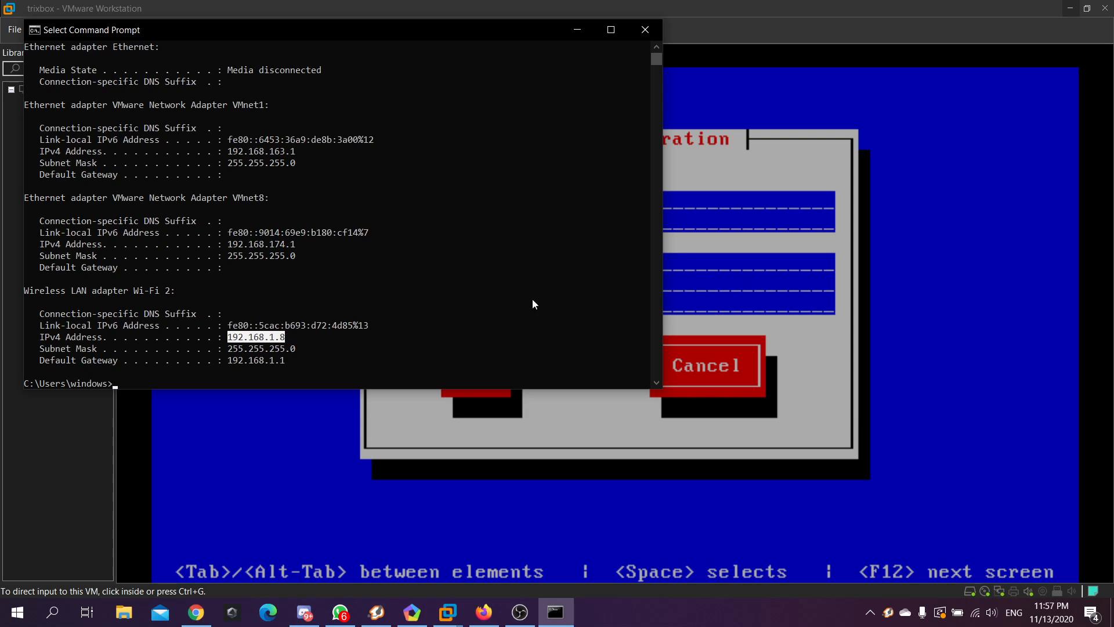
{"action": "left_click", "coordinate": [689, 270]}
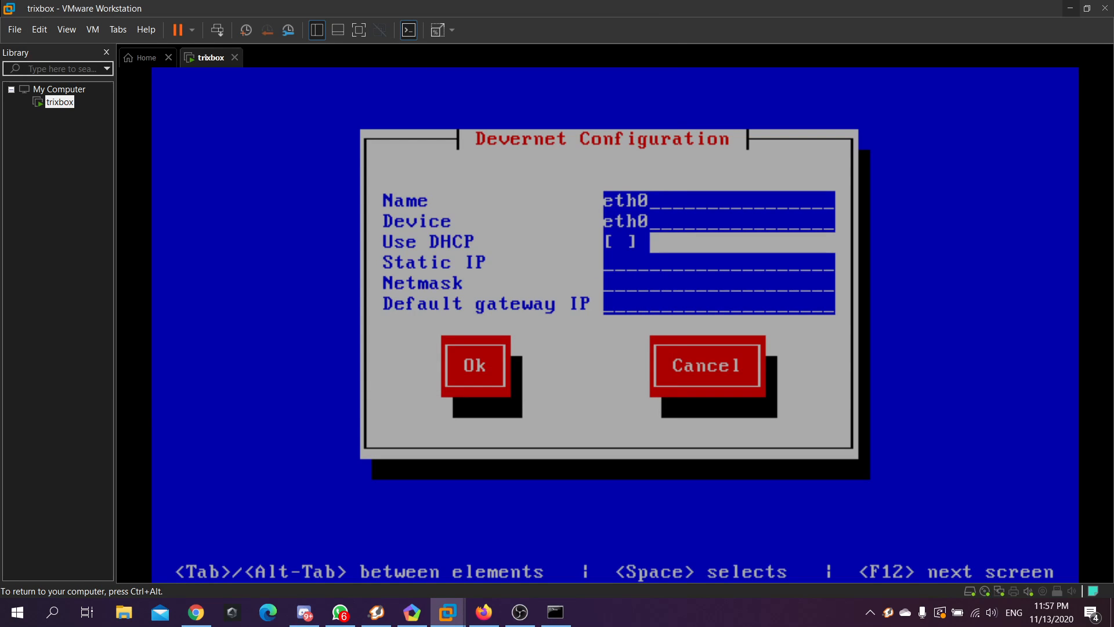
Enter static IP 192.168.1.200 and netmask 255.255.255.0, checking the mask against ipconfig
{"action": "type", "text": "192.168.1"}
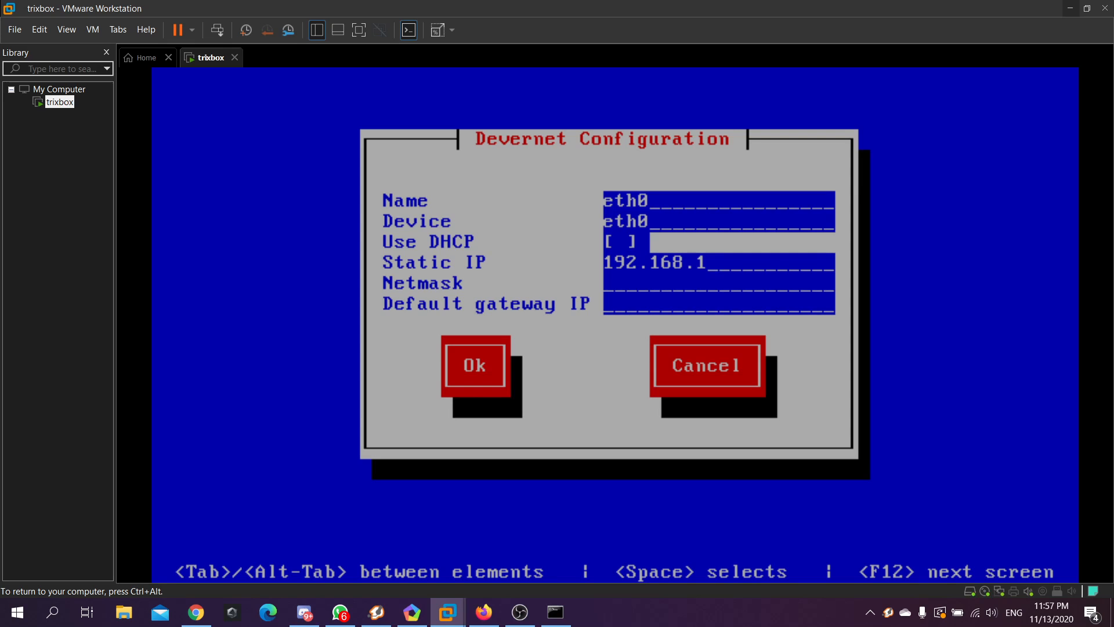
{"action": "type", "text": ".200"}
{"action": "key", "text": "Tab"}
{"action": "key", "text": "ctrl+alt"}
{"action": "left_click", "coordinate": [558, 611]}
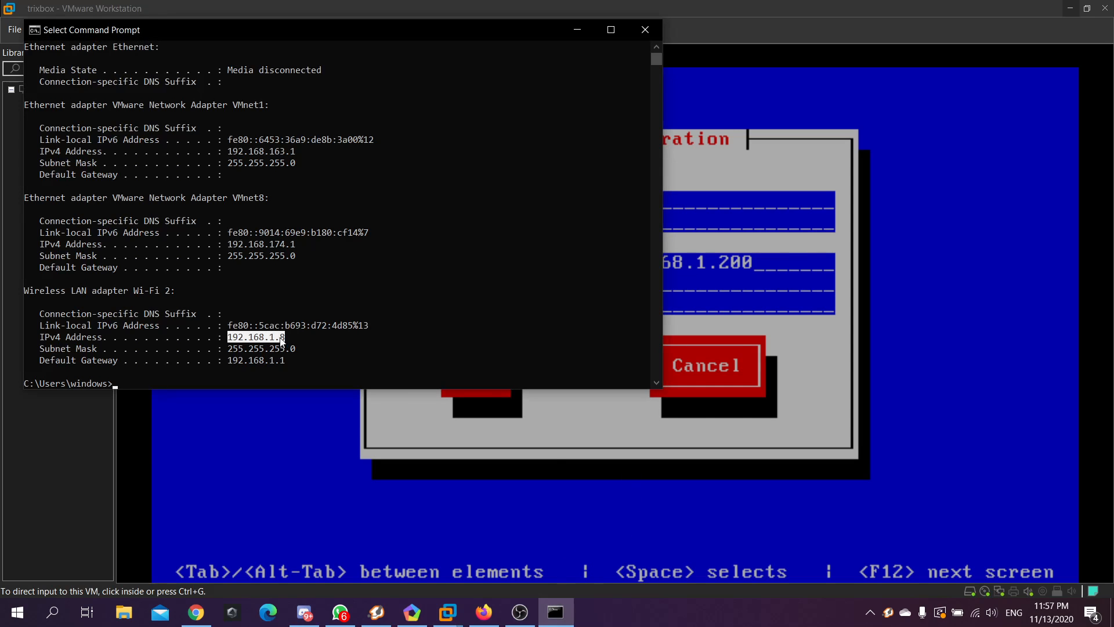
{"action": "left_click_drag", "start_coordinate": [298, 347], "coordinate": [227, 354]}
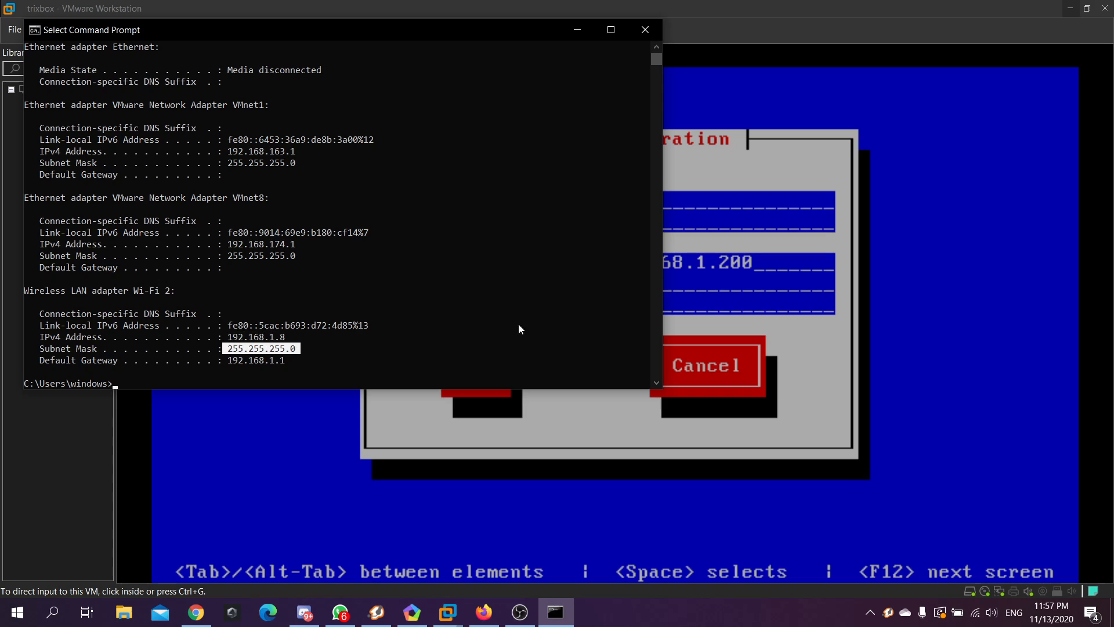
{"action": "left_click", "coordinate": [297, 349]}
{"action": "left_click_drag", "start_coordinate": [296, 347], "coordinate": [232, 355]}
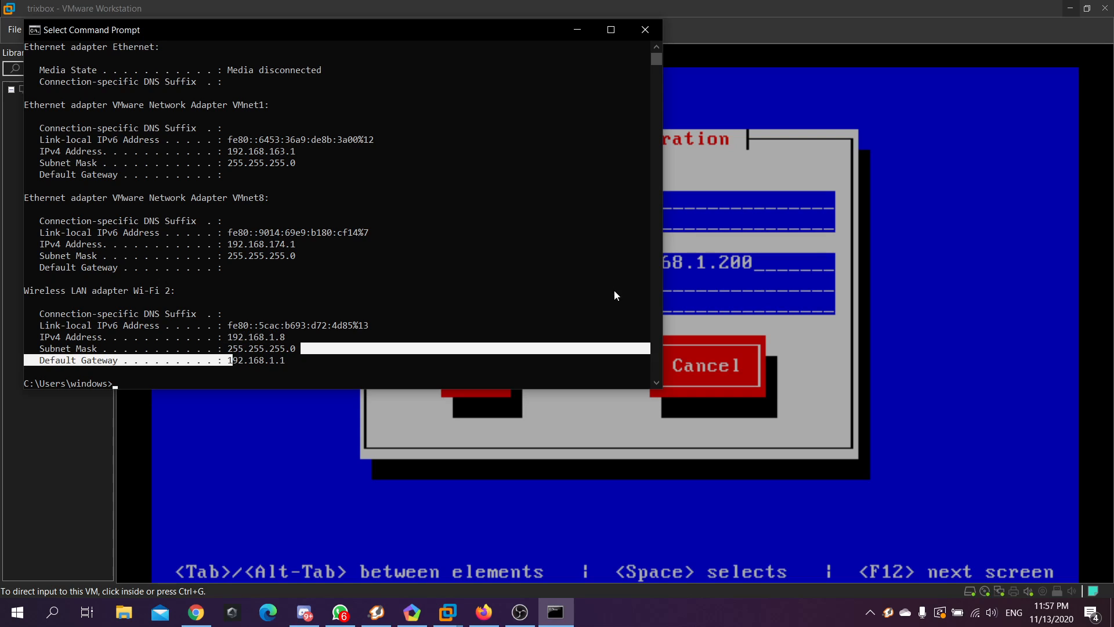
{"action": "left_click", "coordinate": [670, 288]}
{"action": "type", "text": "2"}
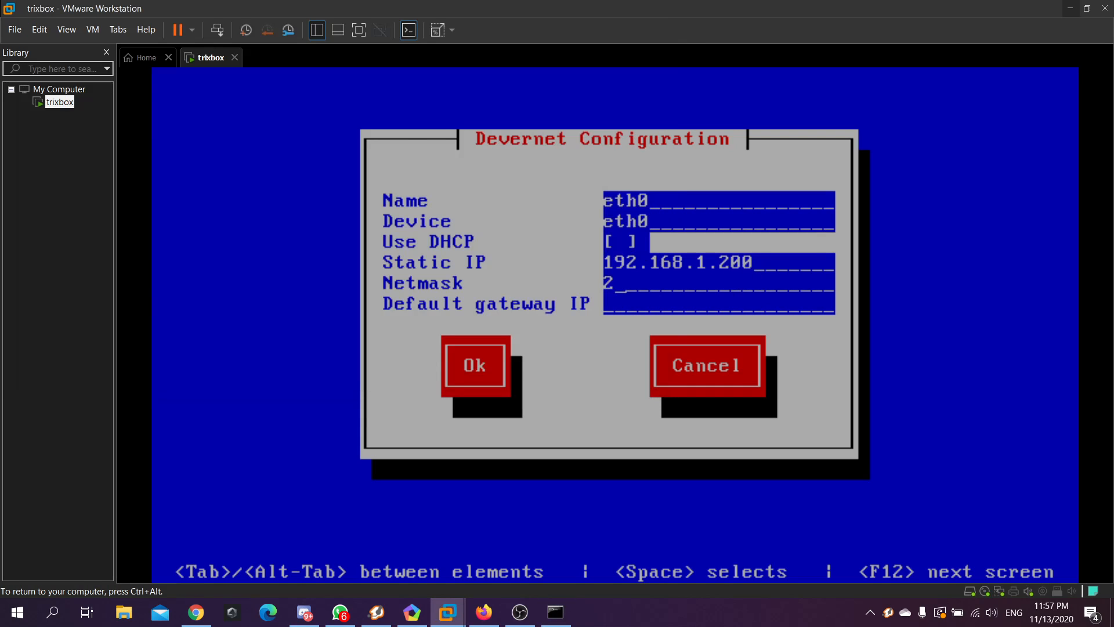
{"action": "type", "text": "55.255."}
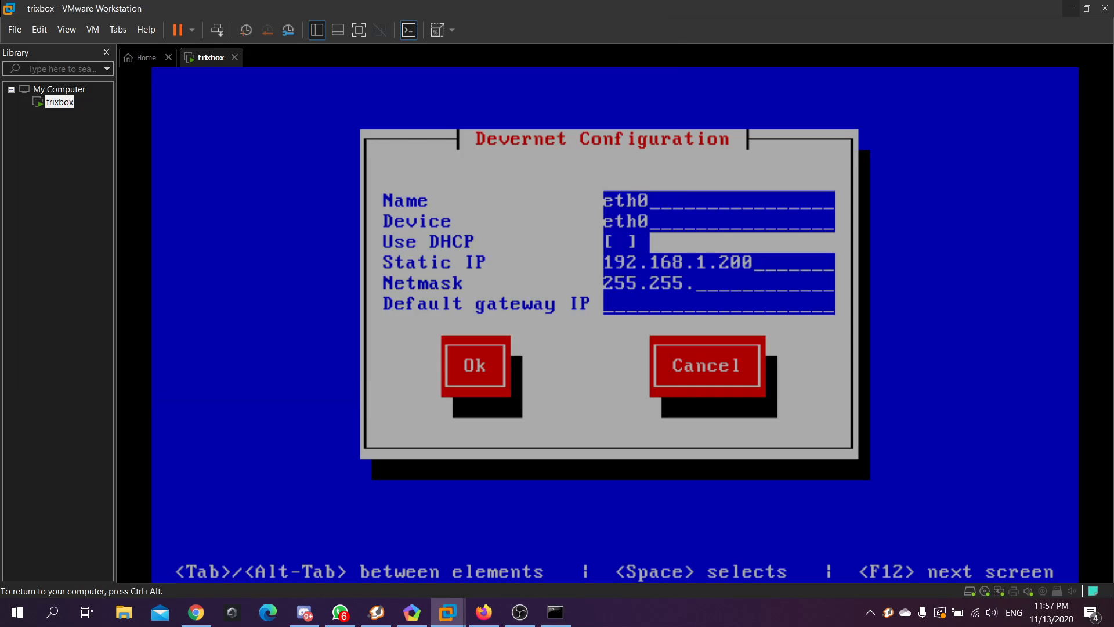
{"action": "type", "text": "255.0"}
{"action": "key", "text": "Tab"}
Enter default gateway 192.168.1.1 from ipconfig and confirm the eth0 settings
{"action": "key", "text": "ctrl+alt"}
{"action": "left_click", "coordinate": [555, 612]}
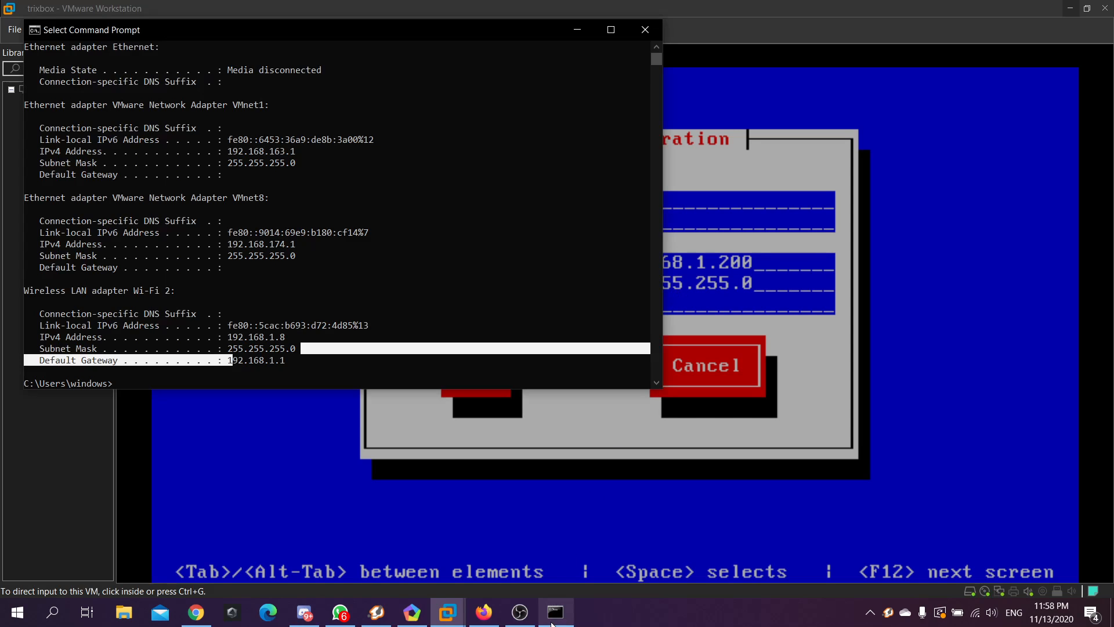
{"action": "double_click", "coordinate": [283, 359]}
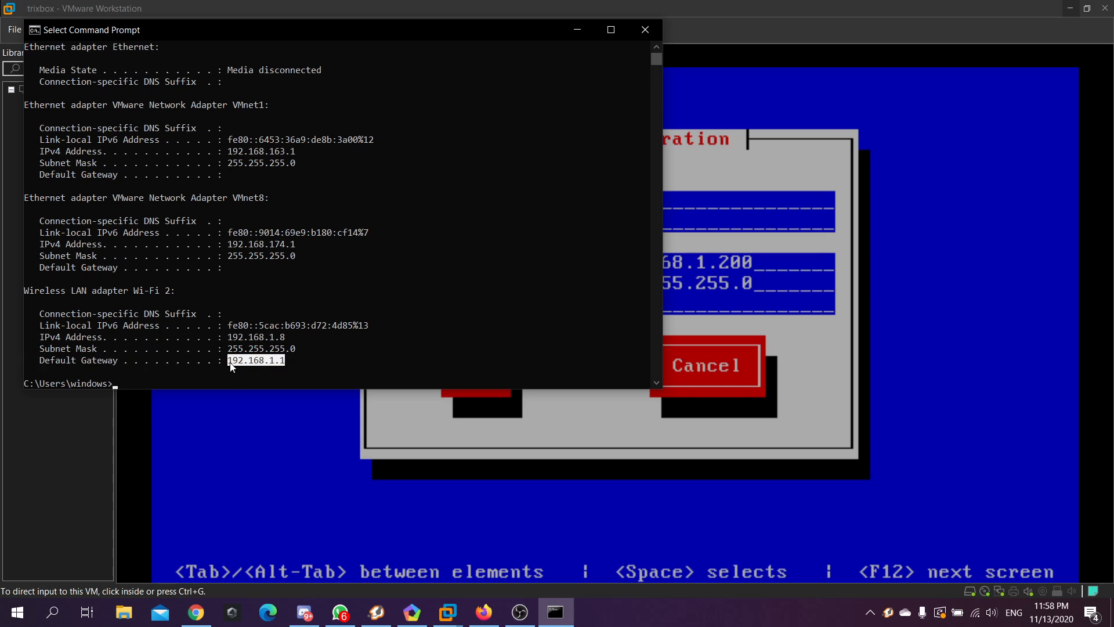
{"action": "left_click", "coordinate": [690, 306]}
{"action": "type", "text": "192.1"}
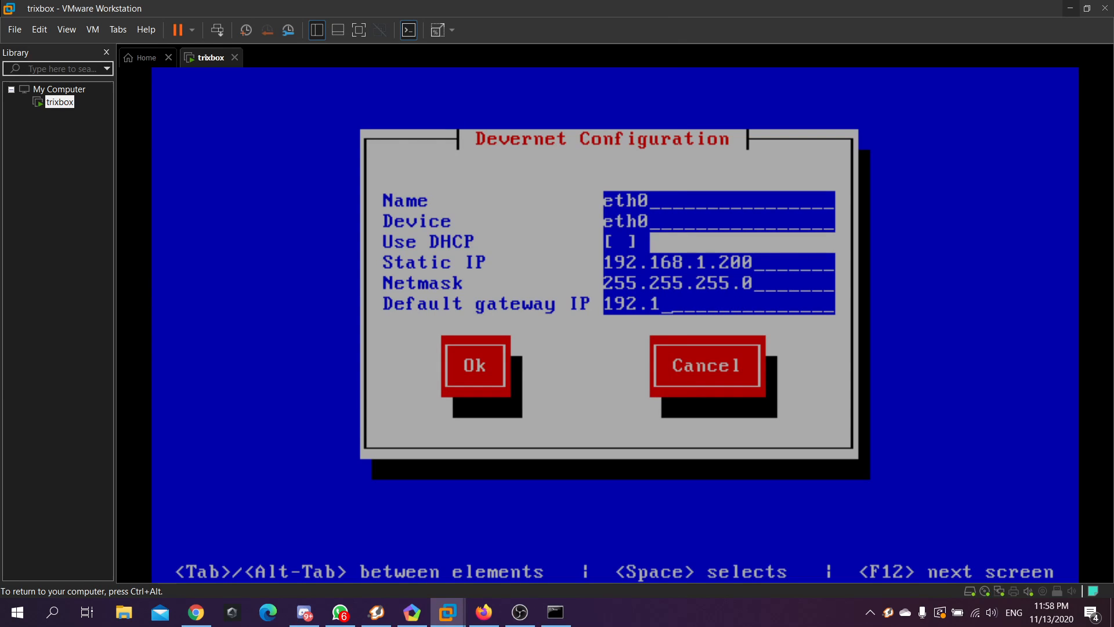
{"action": "type", "text": "68.1.1"}
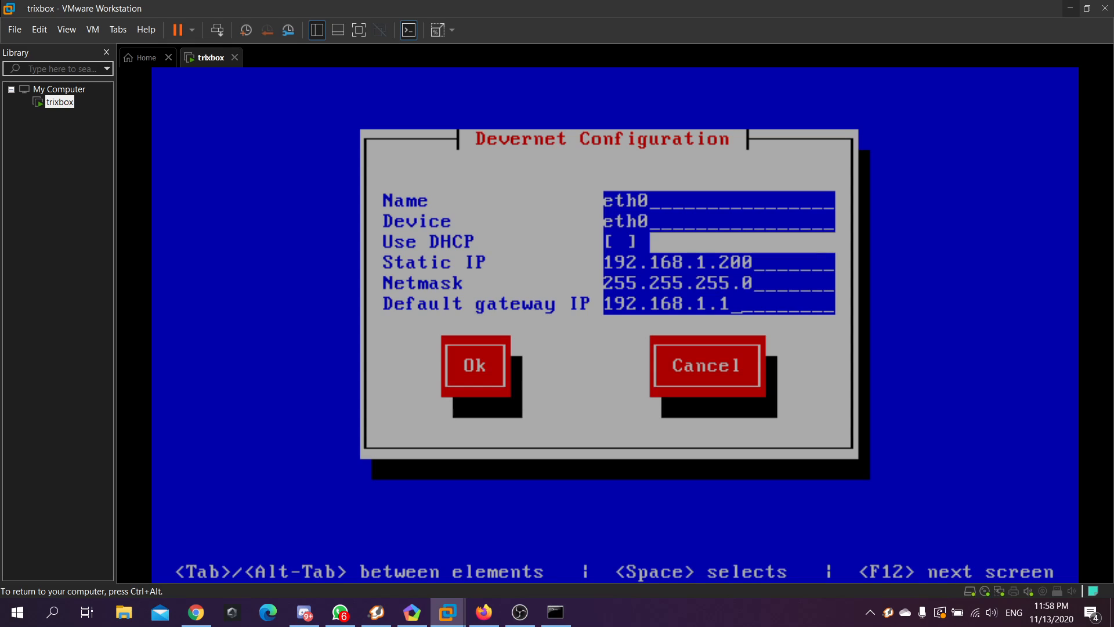
{"action": "key", "text": "Tab"}
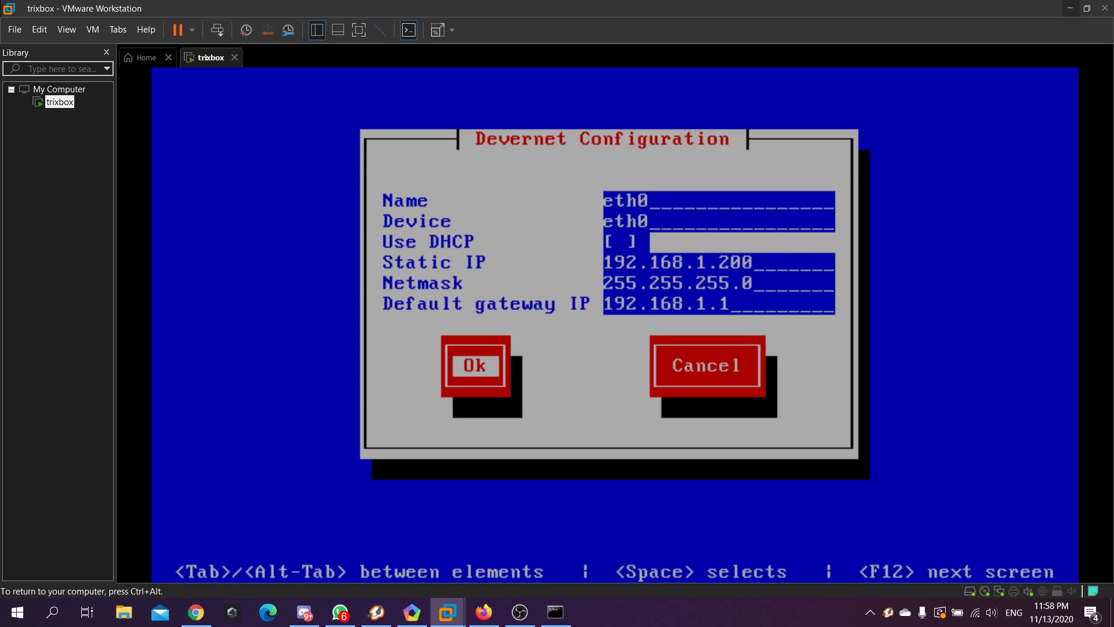
{"action": "key", "text": "Return"}
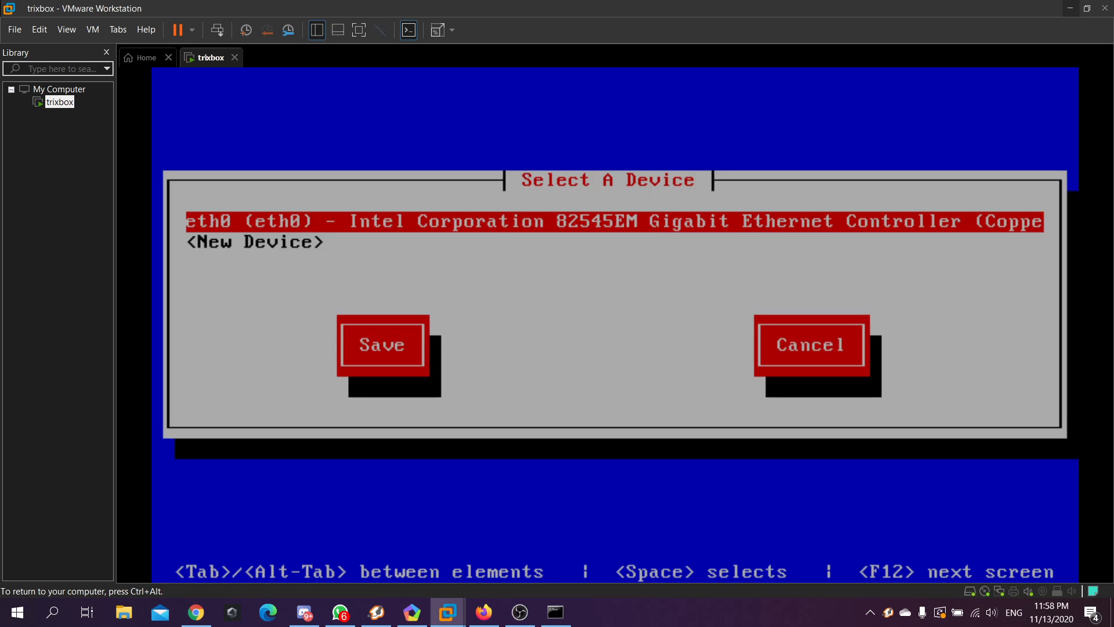
Reopen eth0 to verify its static settings and confirm them again
{"action": "key", "text": "Down"}
{"action": "key", "text": "Up"}
{"action": "key", "text": "Return"}
{"action": "key", "text": "Tab"}
{"action": "key", "text": "Tab"}
{"action": "key", "text": "Tab"}
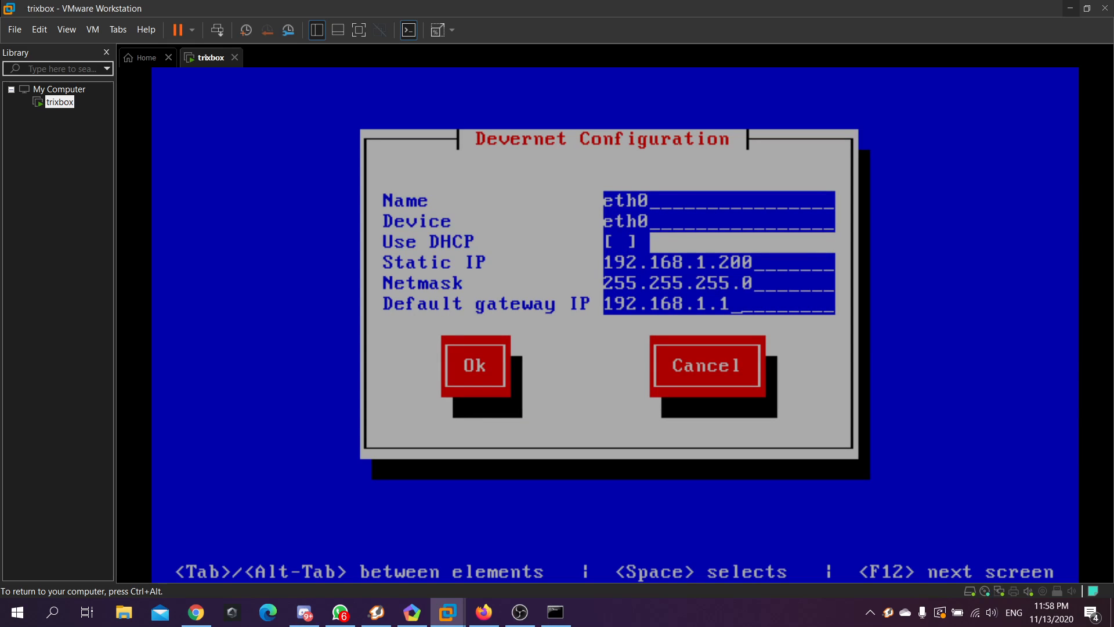
{"action": "key", "text": "Tab"}
{"action": "key", "text": "Return"}
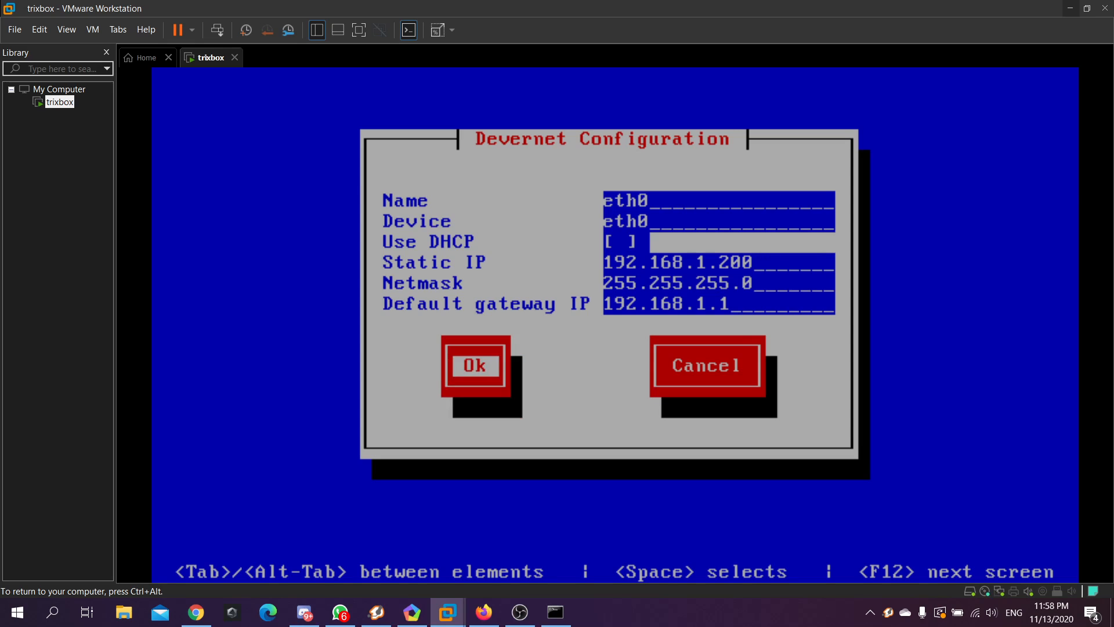
{"action": "key", "text": "Down"}
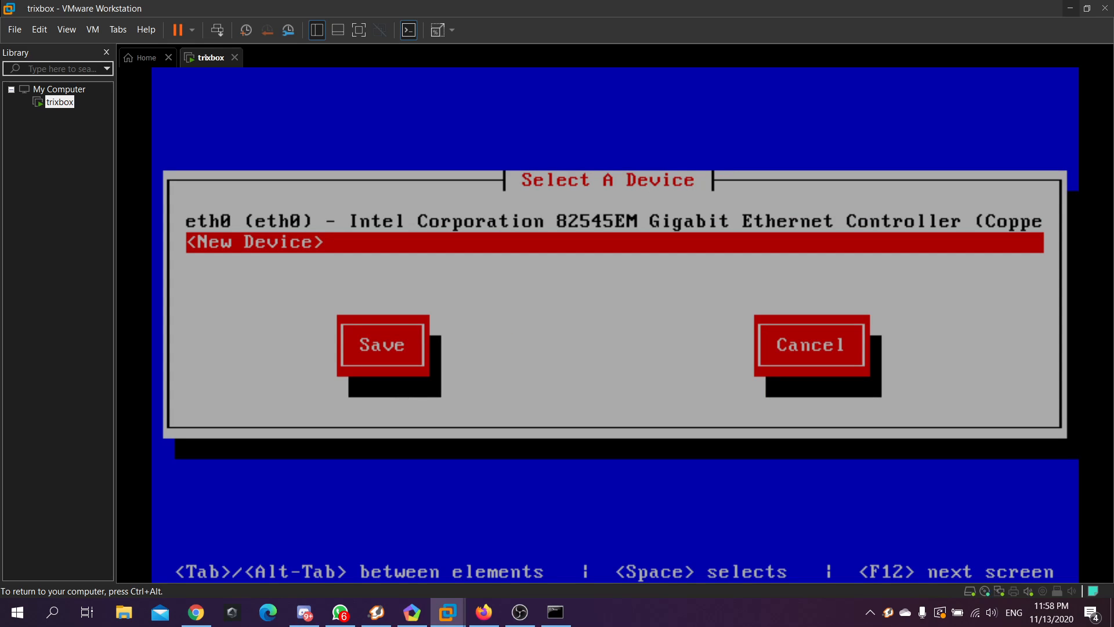
Save the device list, then choose Save&Quit to exit the network configuration tool
{"action": "key", "text": "Tab"}
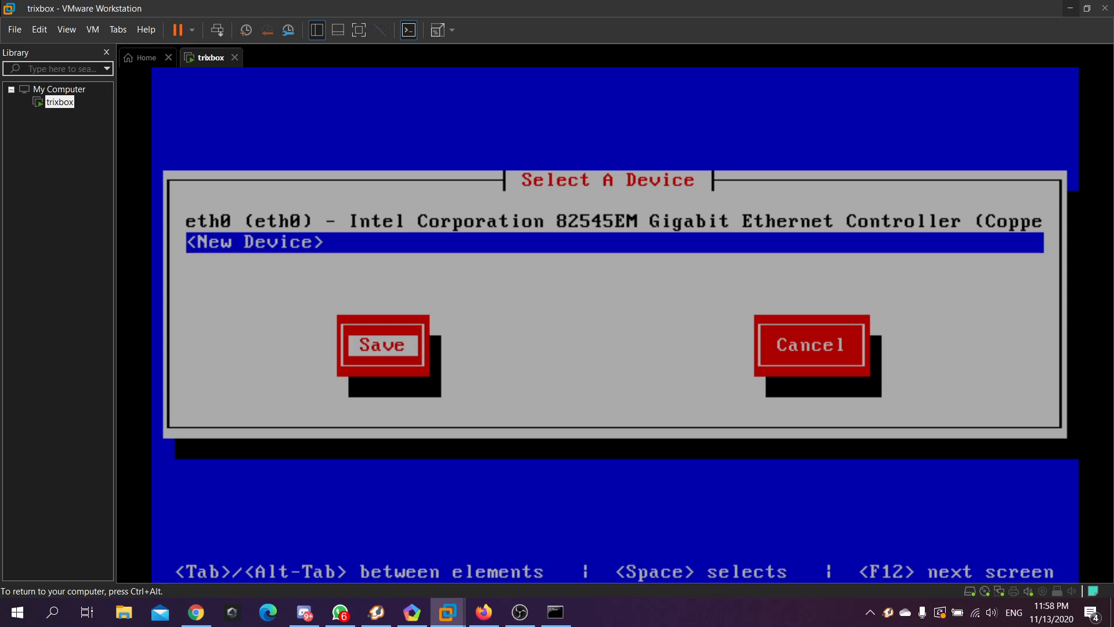
{"action": "key", "text": "Return"}
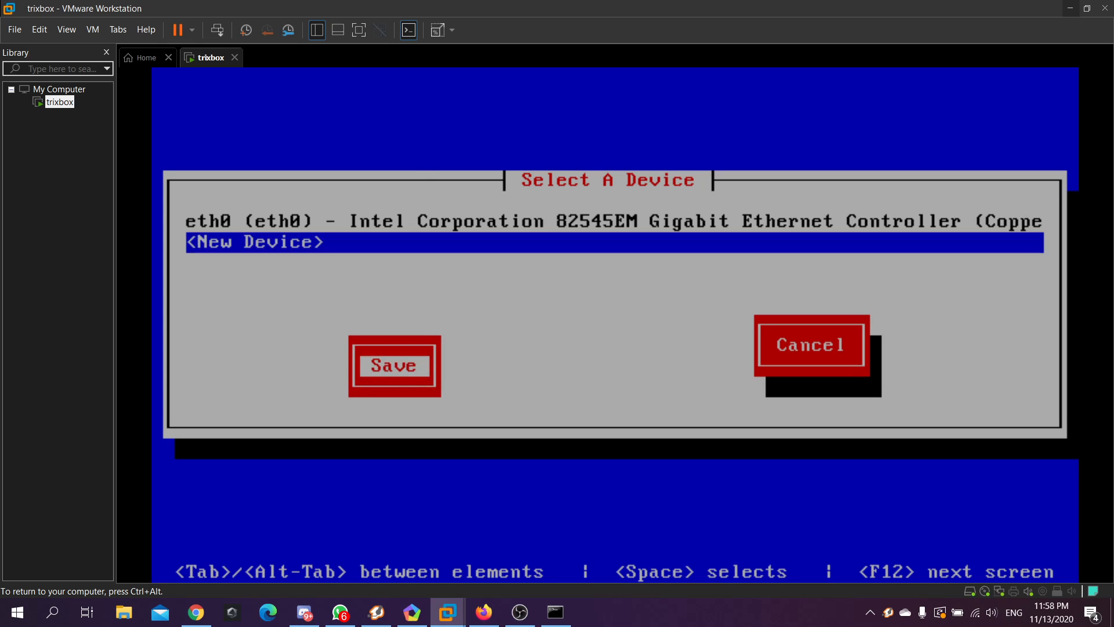
{"action": "key", "text": "Down"}
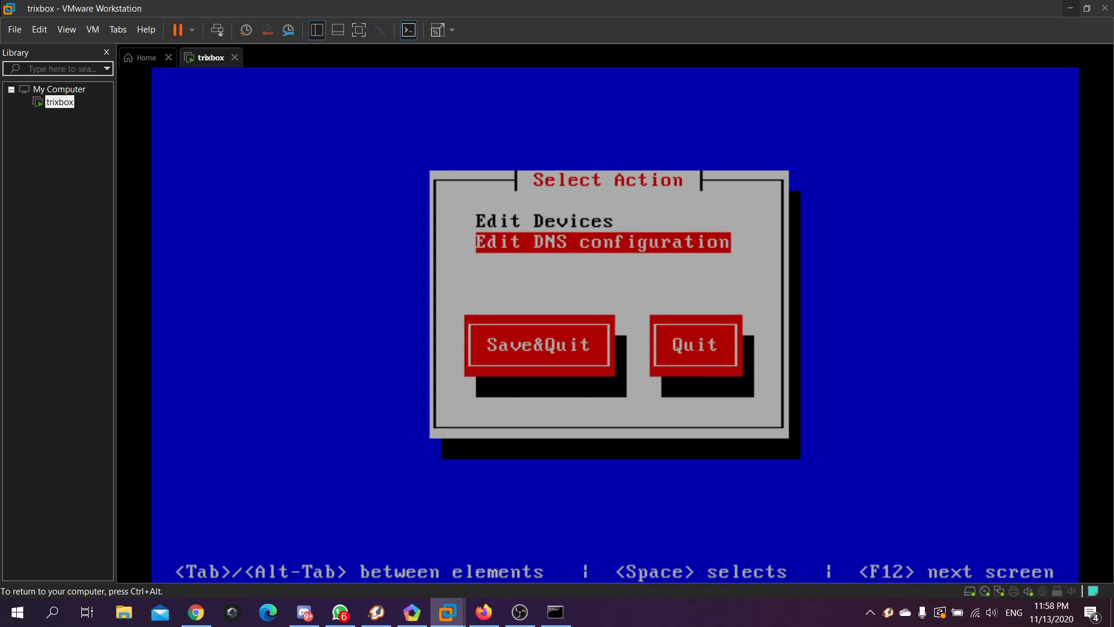
{"action": "key", "text": "Tab"}
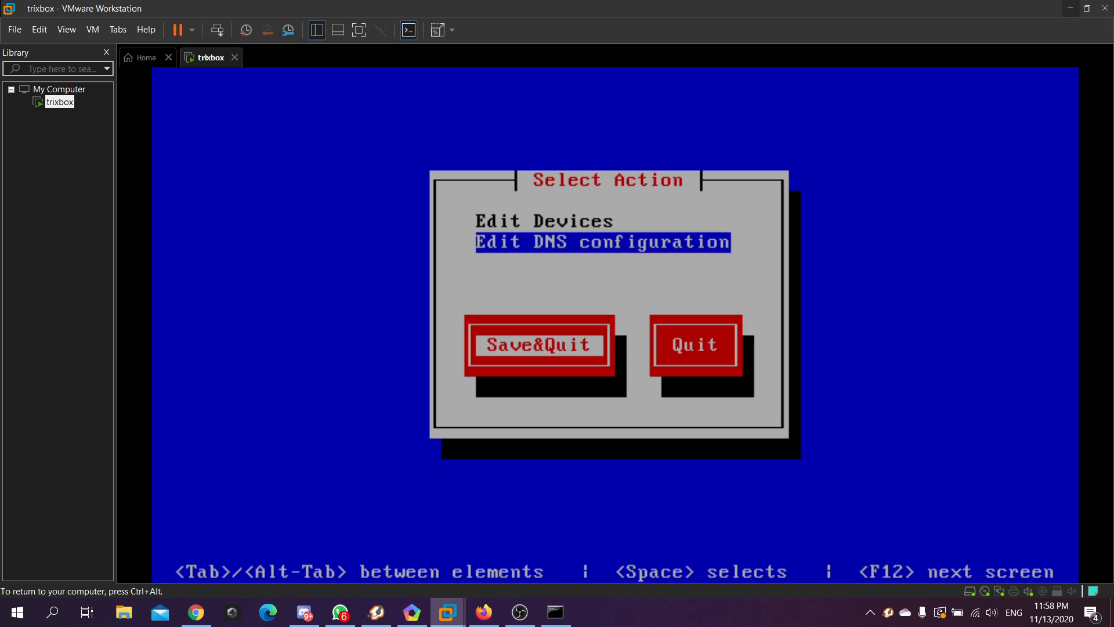
{"action": "key", "text": "Return"}
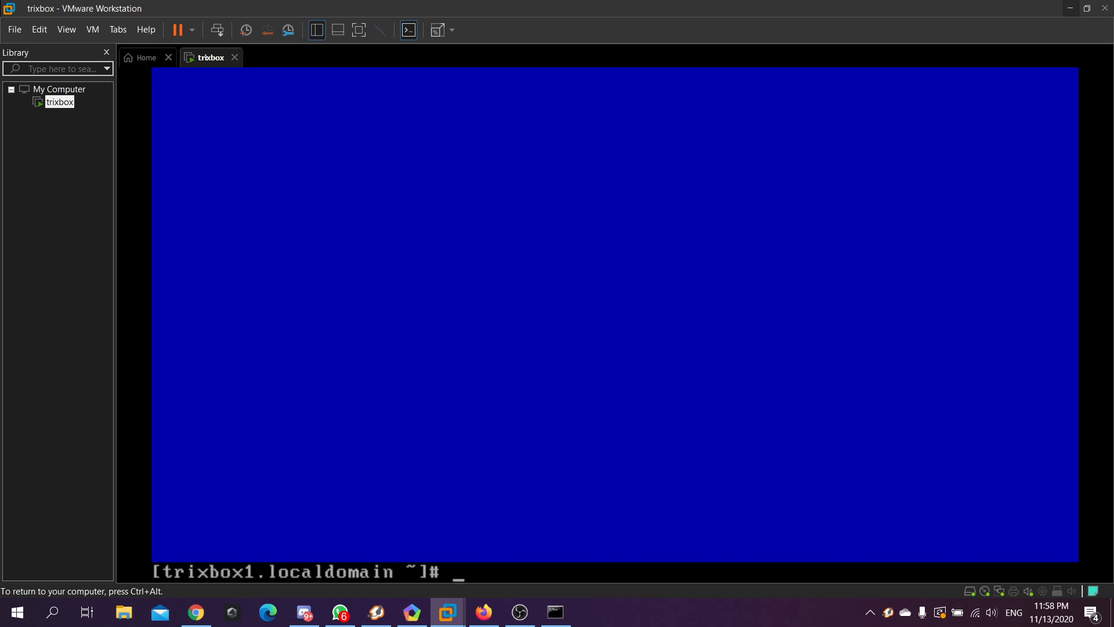
Run the reboot command at the trixbox shell to restart the VM
{"action": "type", "text": "reboot"}
{"action": "key", "text": "Left"}
{"action": "key", "text": "Left"}
{"action": "key", "text": "Left"}
{"action": "key", "text": "Left"}
{"action": "key", "text": "Left"}
{"action": "key", "text": "Left"}
{"action": "key", "text": "Right"}
{"action": "key", "text": "Right"}
{"action": "key", "text": "Right"}
{"action": "key", "text": "Right"}
{"action": "key", "text": "Right"}
{"action": "key", "text": "Right"}
{"action": "key", "text": "Return"}
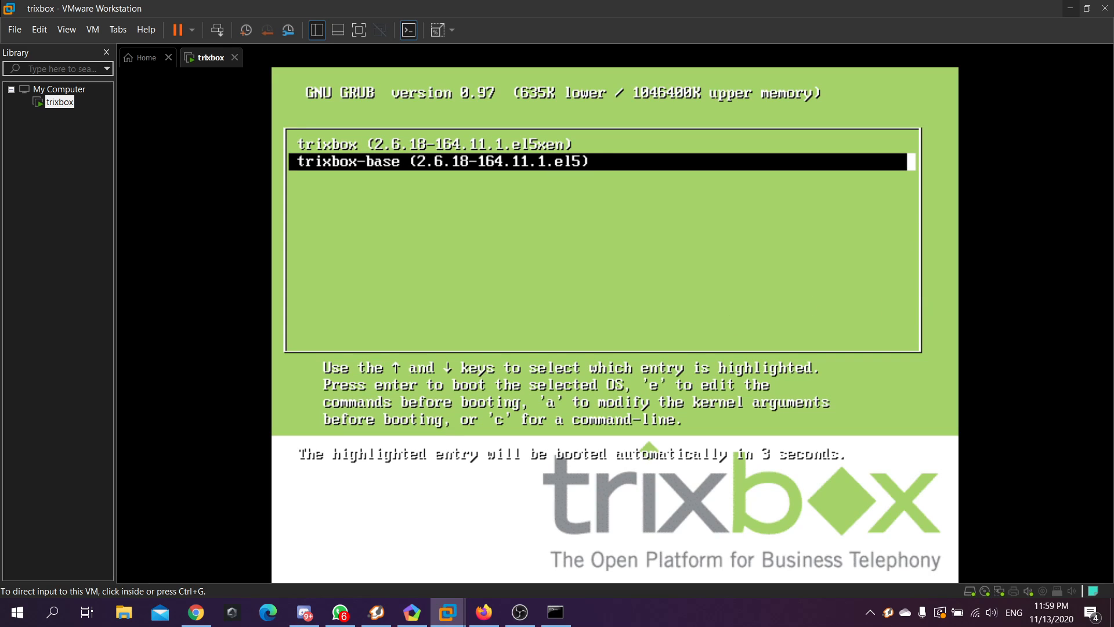
{"action": "left_click", "coordinate": [600, 244]}
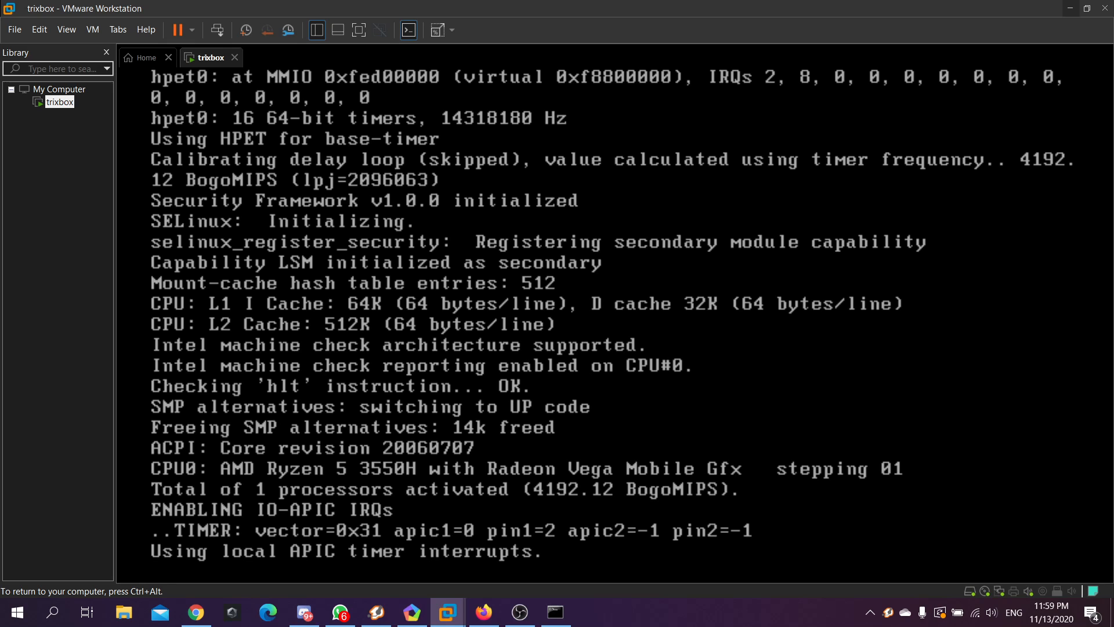
{"action": "key", "text": "ctrl+alt"}
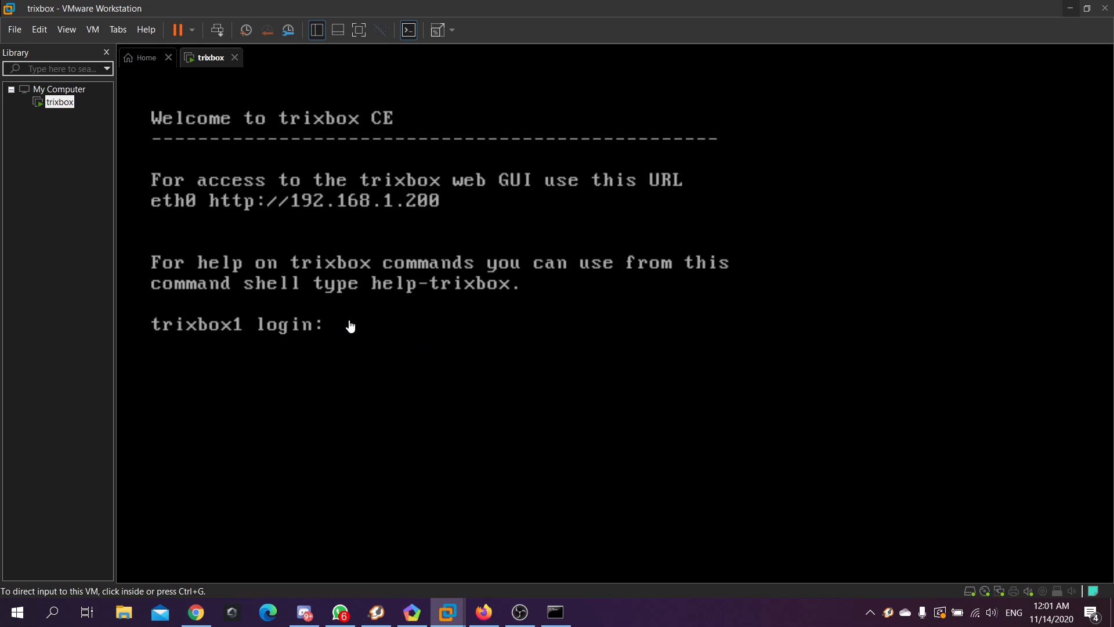
Log in as root at the trixbox1 prompt with the account password
{"action": "left_click", "coordinate": [348, 329]}
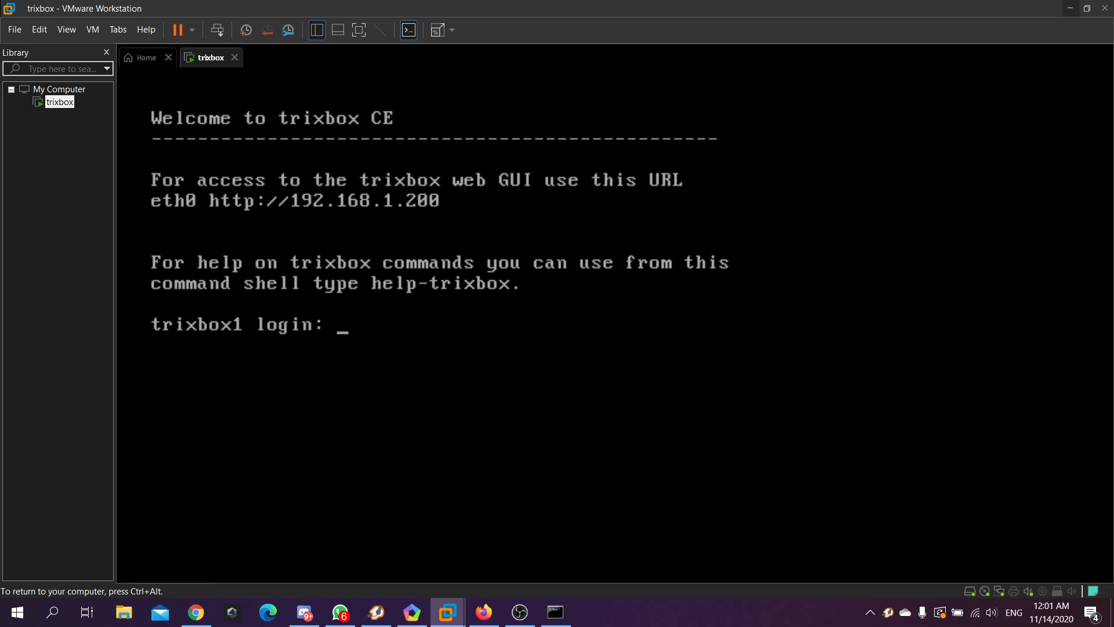
{"action": "type", "text": "root"}
{"action": "key", "text": "Return"}
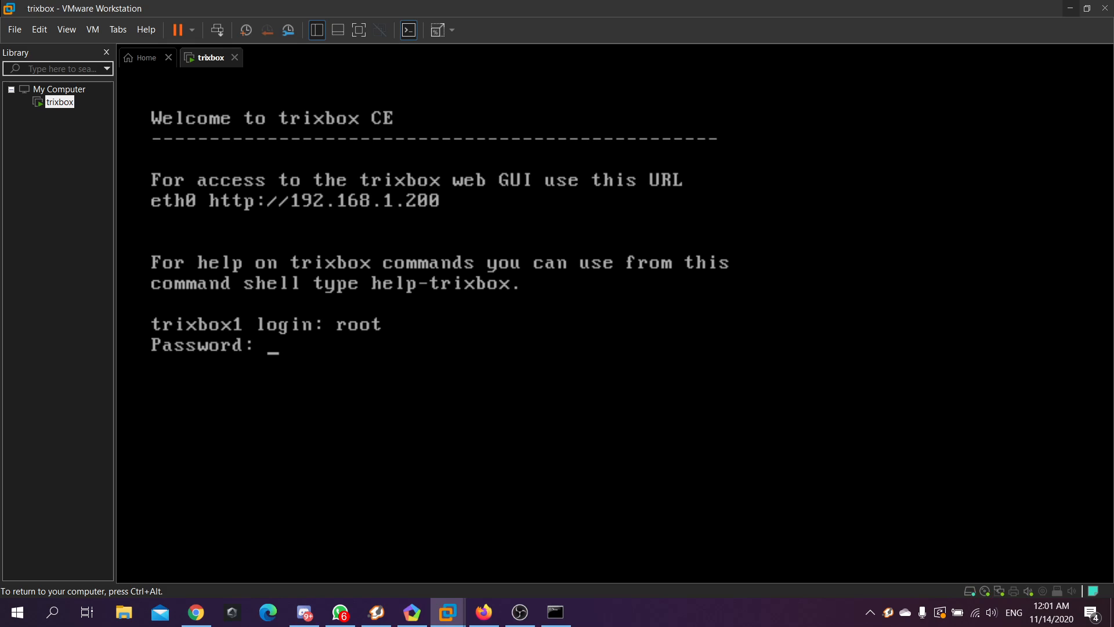
{"action": "key", "text": "Return"}
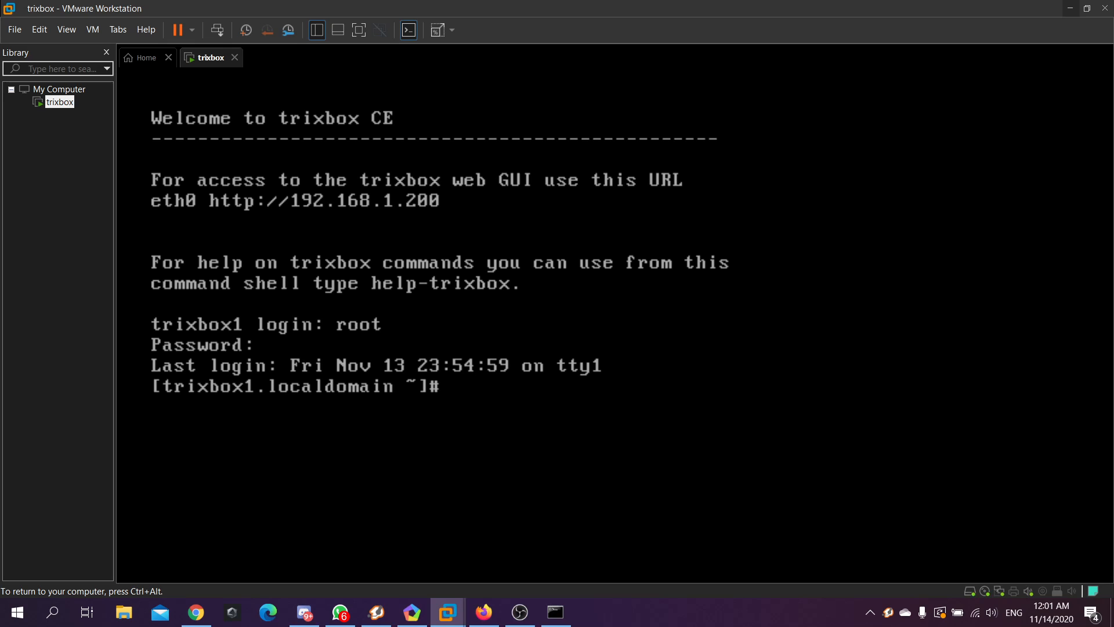
{"action": "key", "text": "ctrl+alt"}
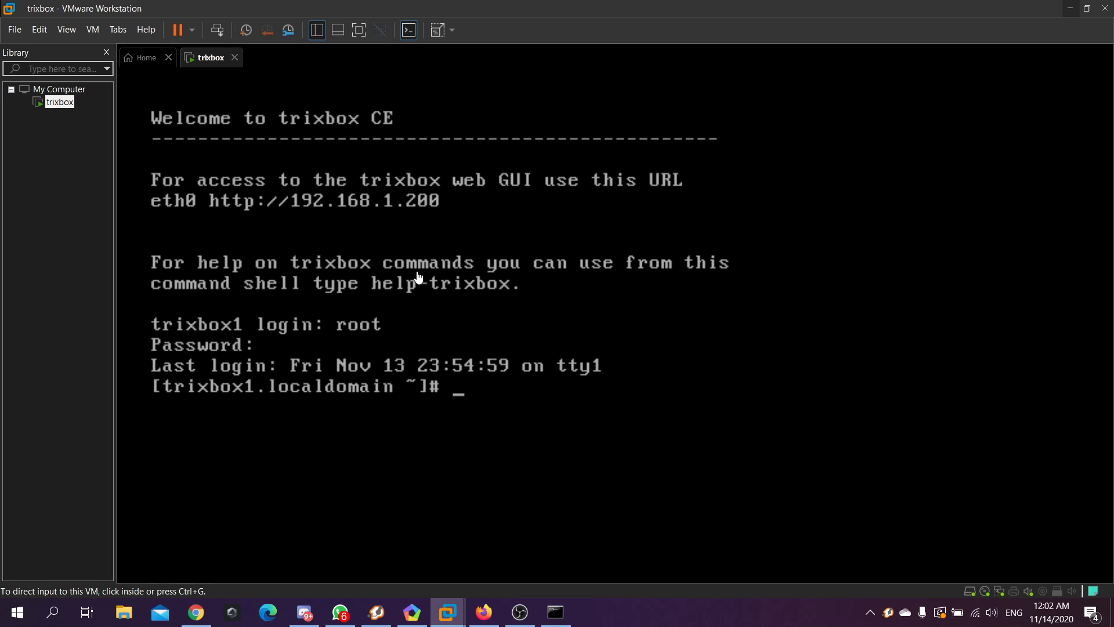
{"action": "left_click", "coordinate": [440, 206]}
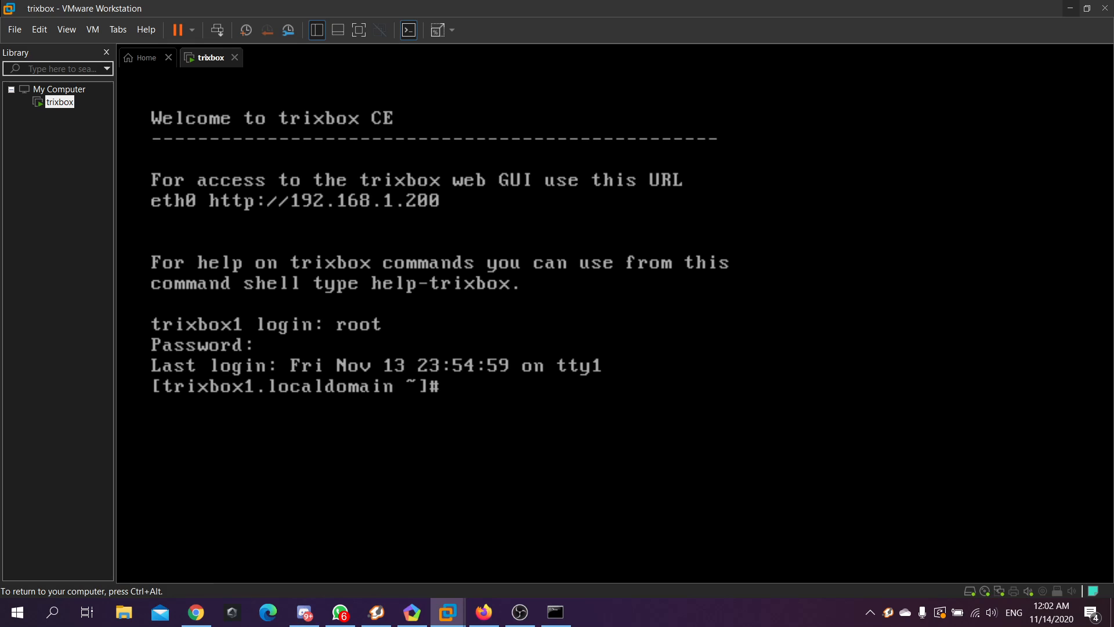
{"action": "key", "text": "ctrl+alt"}
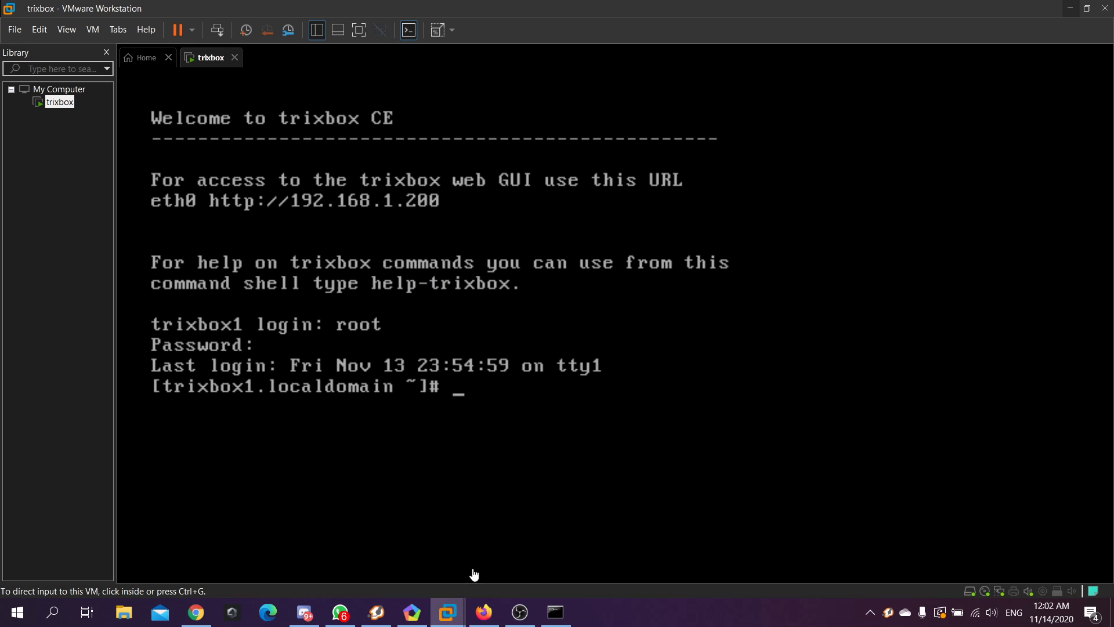
Browse in Firefox to 192.168.1.200 to load the trixbox web interface
{"action": "left_click", "coordinate": [484, 611]}
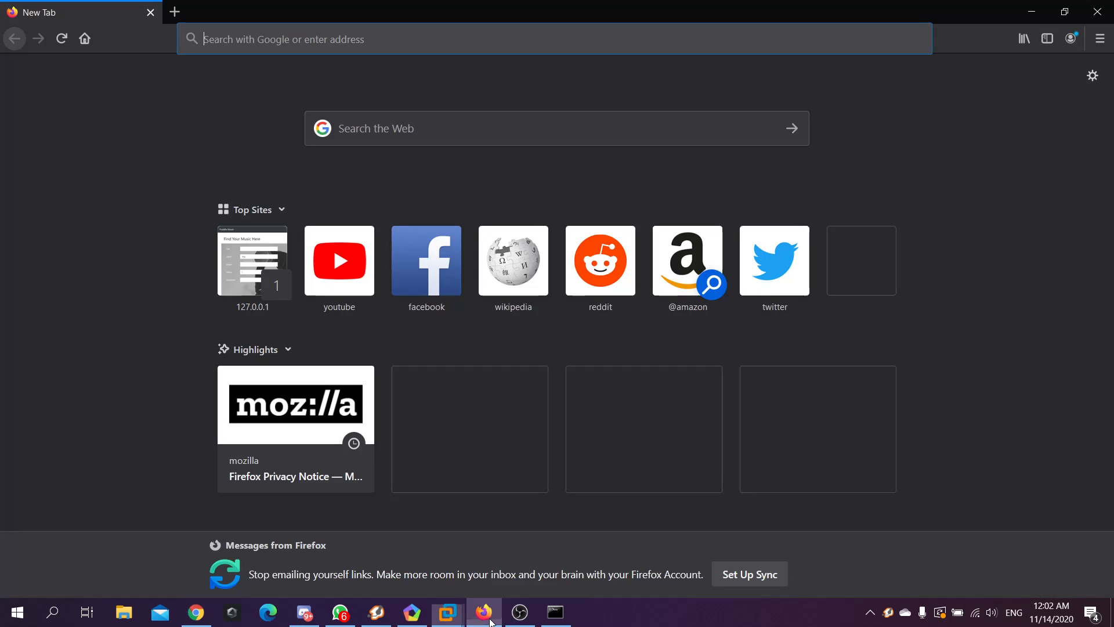
{"action": "left_click", "coordinate": [302, 39]}
{"action": "type", "text": "192"}
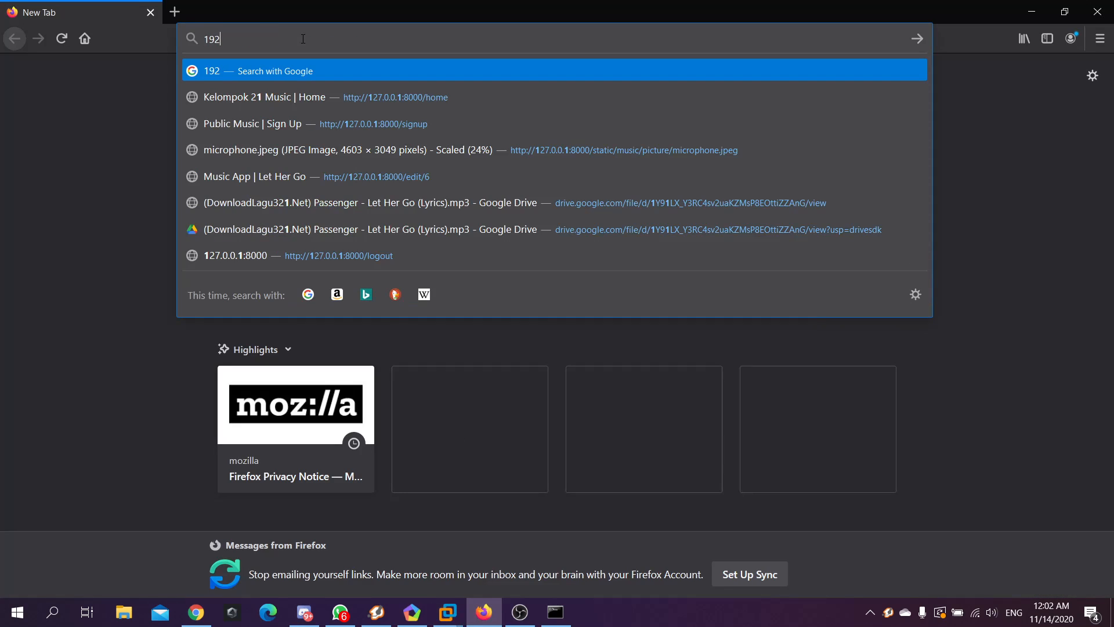
{"action": "type", "text": ".168.1."}
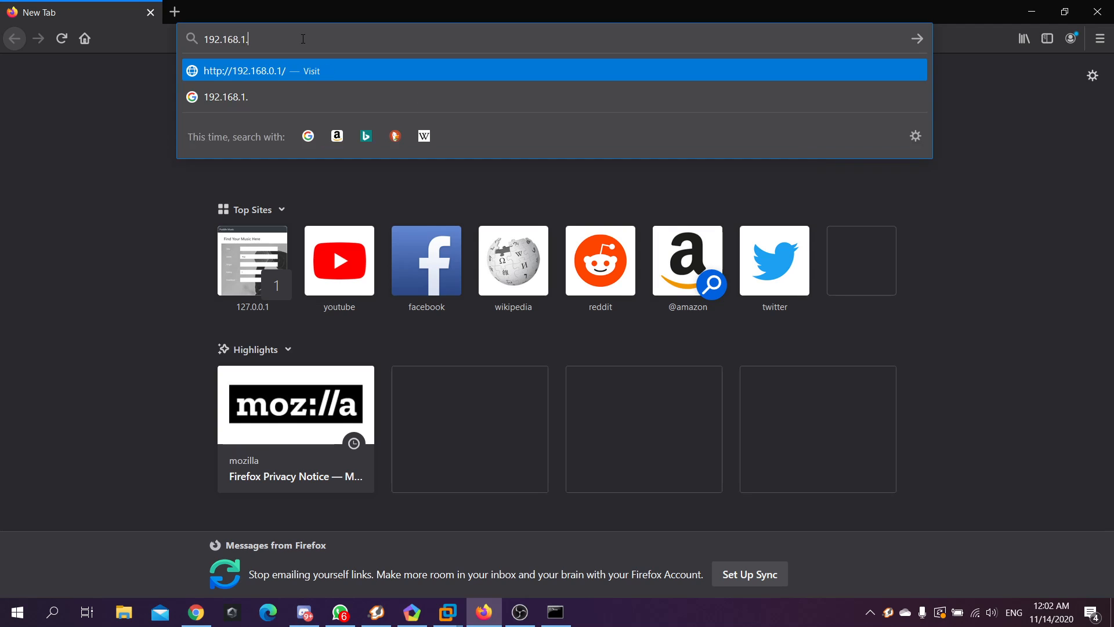
{"action": "type", "text": "200"}
{"action": "key", "text": "Return"}
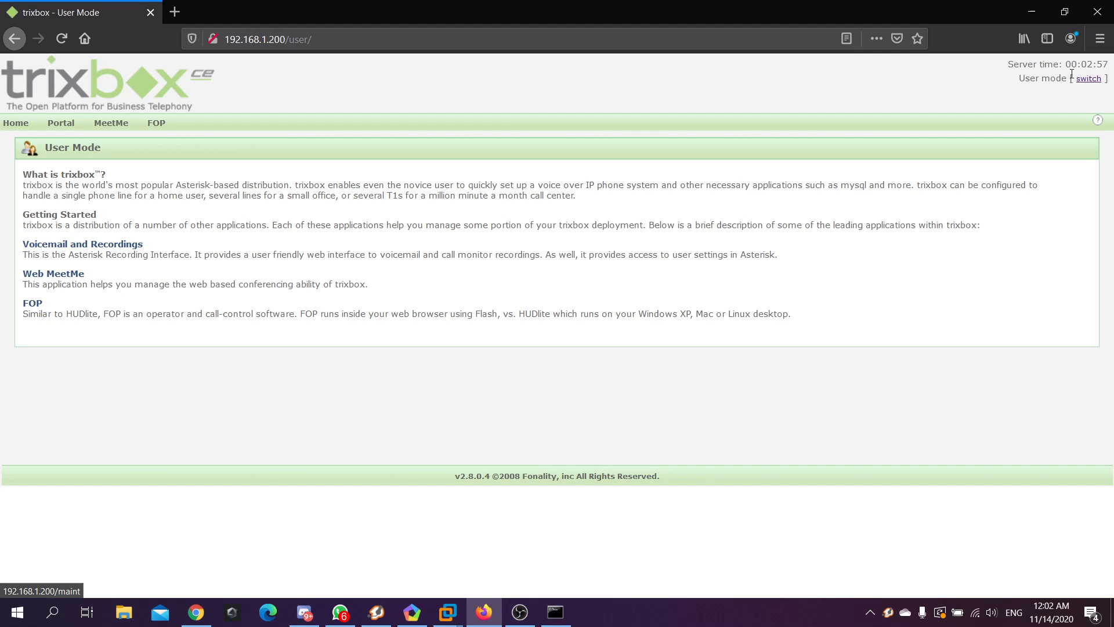
Log into trixbox Admin Mode as maint with its password, declining to save the login
{"action": "left_click", "coordinate": [1089, 80]}
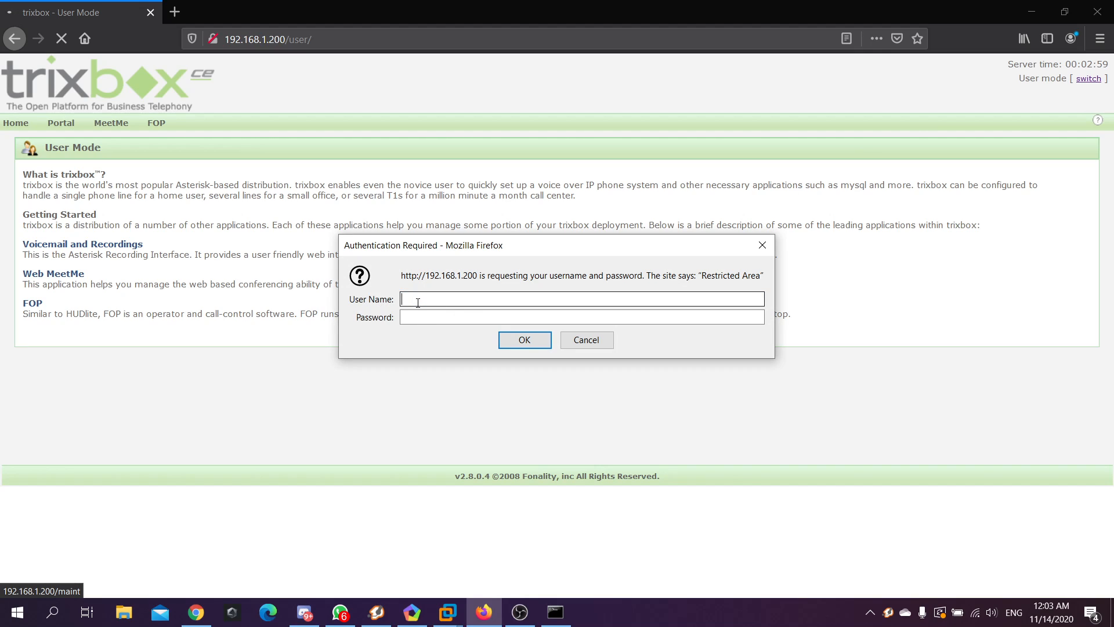
{"action": "type", "text": "maint"}
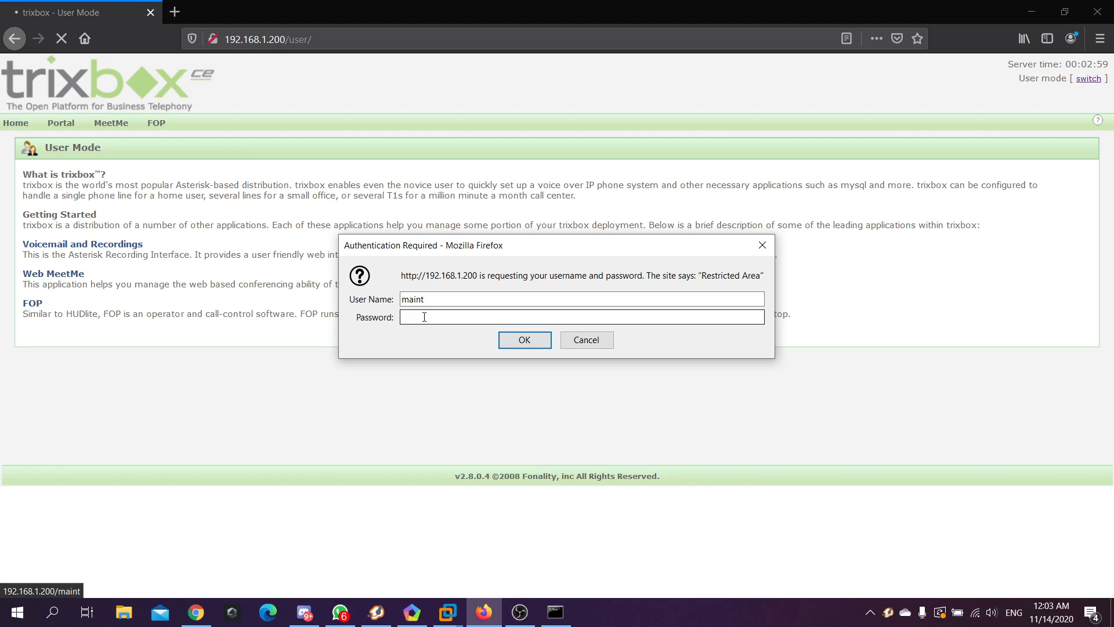
{"action": "type", "text": "password"}
{"action": "left_click", "coordinate": [524, 343]}
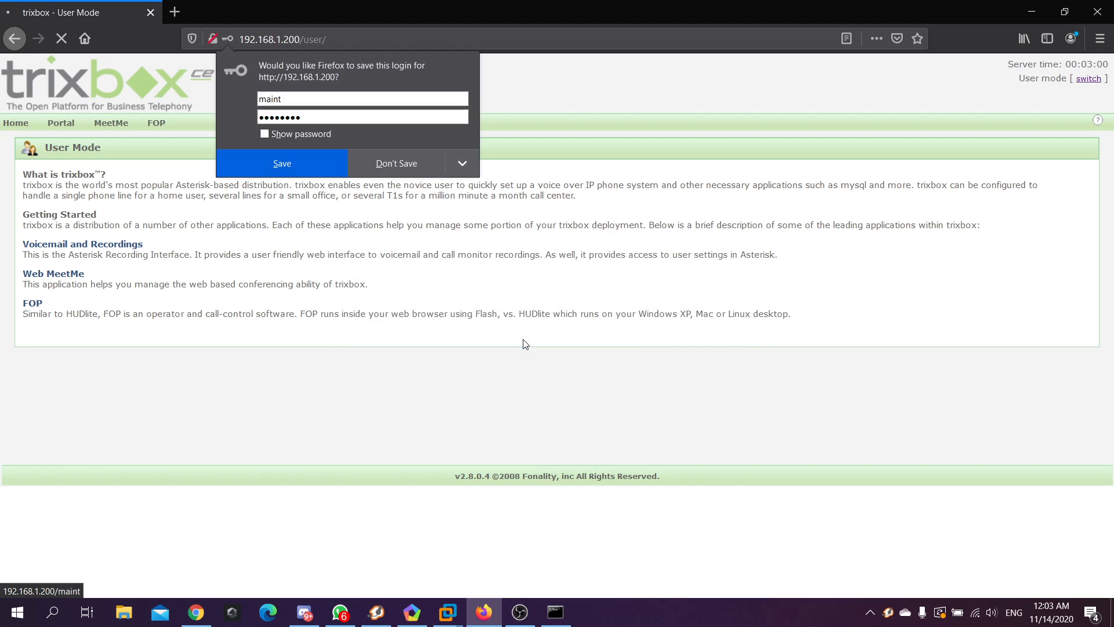
{"action": "left_click", "coordinate": [407, 170]}
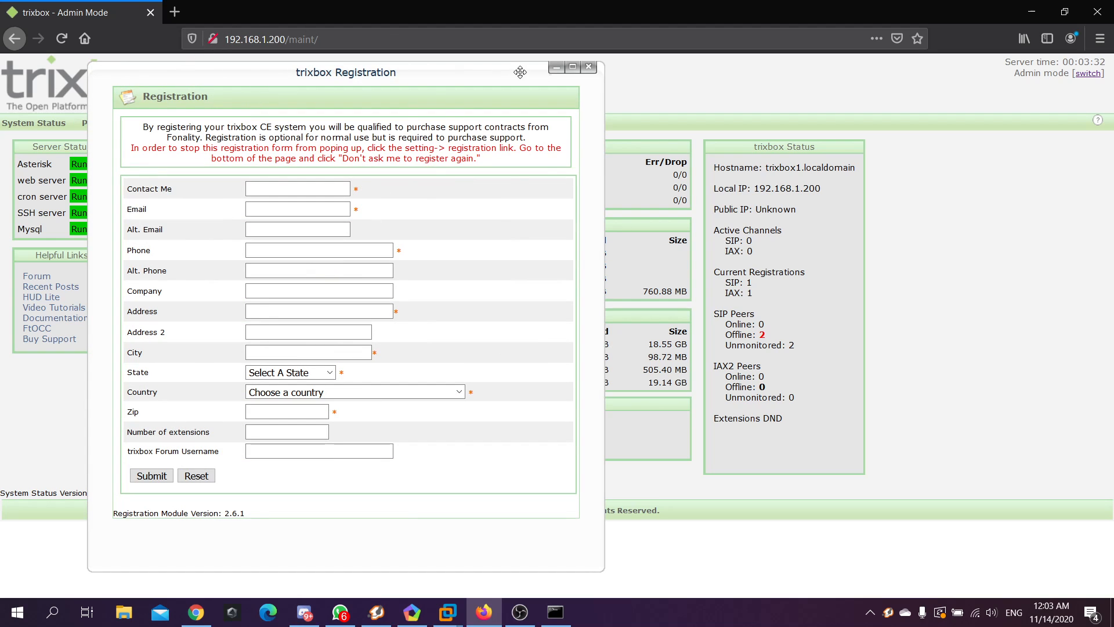
Dismiss the trixbox Registration form and review the Server Status panel showing all services Running
{"action": "left_click", "coordinate": [589, 67]}
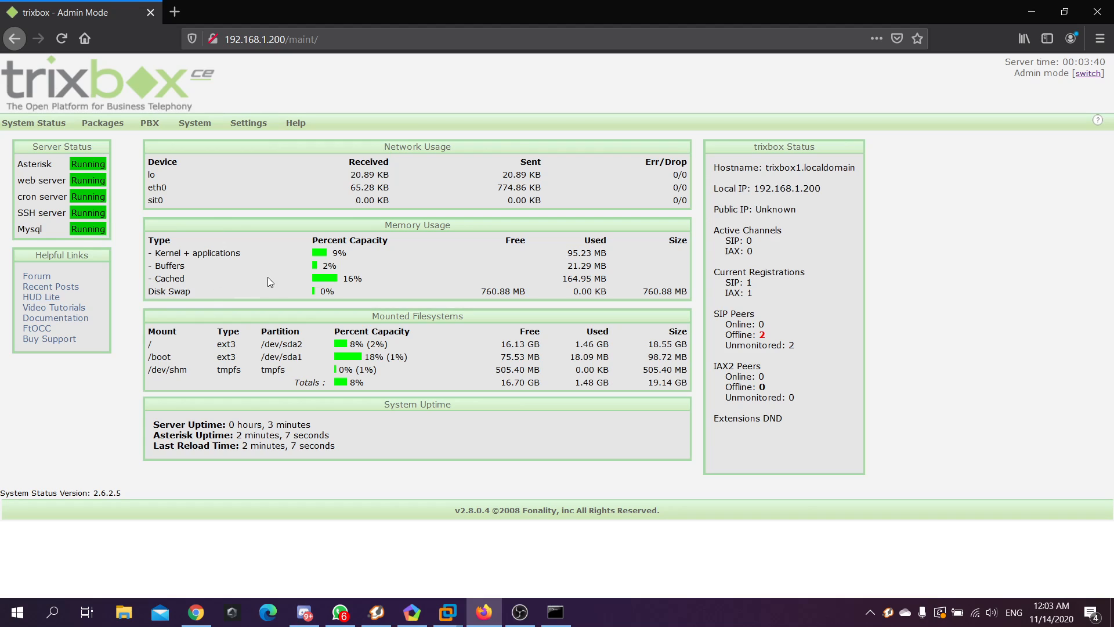
{"action": "left_click_drag", "start_coordinate": [92, 146], "coordinate": [44, 148]}
{"action": "left_click", "coordinate": [29, 149]}
{"action": "left_click_drag", "start_coordinate": [66, 180], "coordinate": [16, 227]}
{"action": "left_click", "coordinate": [20, 177]}
{"action": "left_click", "coordinate": [61, 181]}
{"action": "left_click", "coordinate": [129, 203]}
Go to PBX Settings and bring up the Extensions setup page with Generic SIP Device chosen
{"action": "mouse_move", "coordinate": [154, 127]}
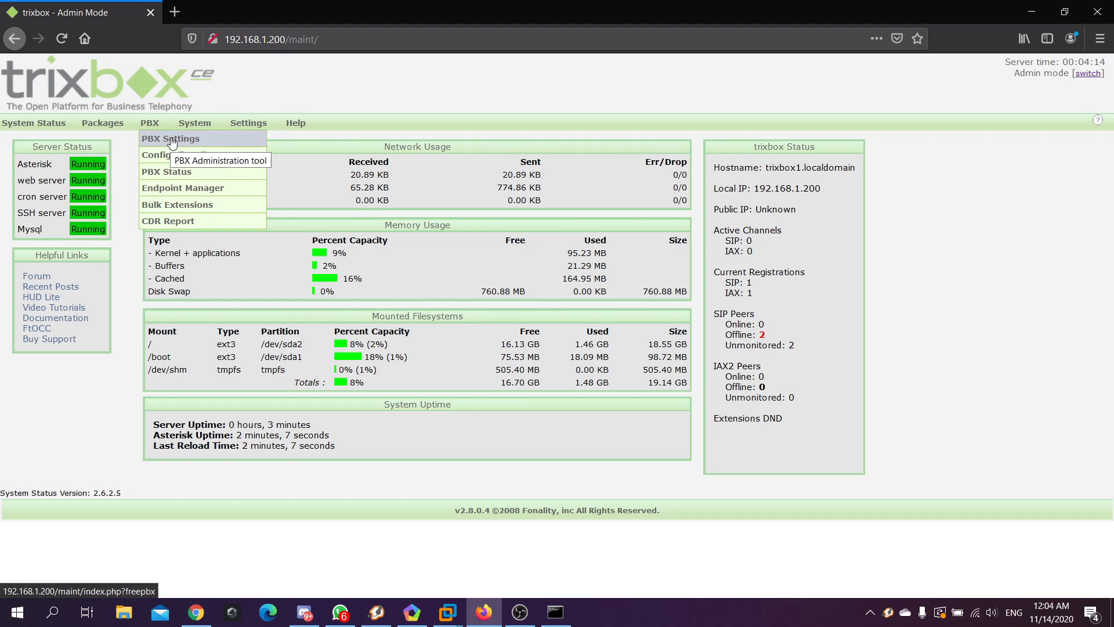
{"action": "left_click", "coordinate": [173, 141]}
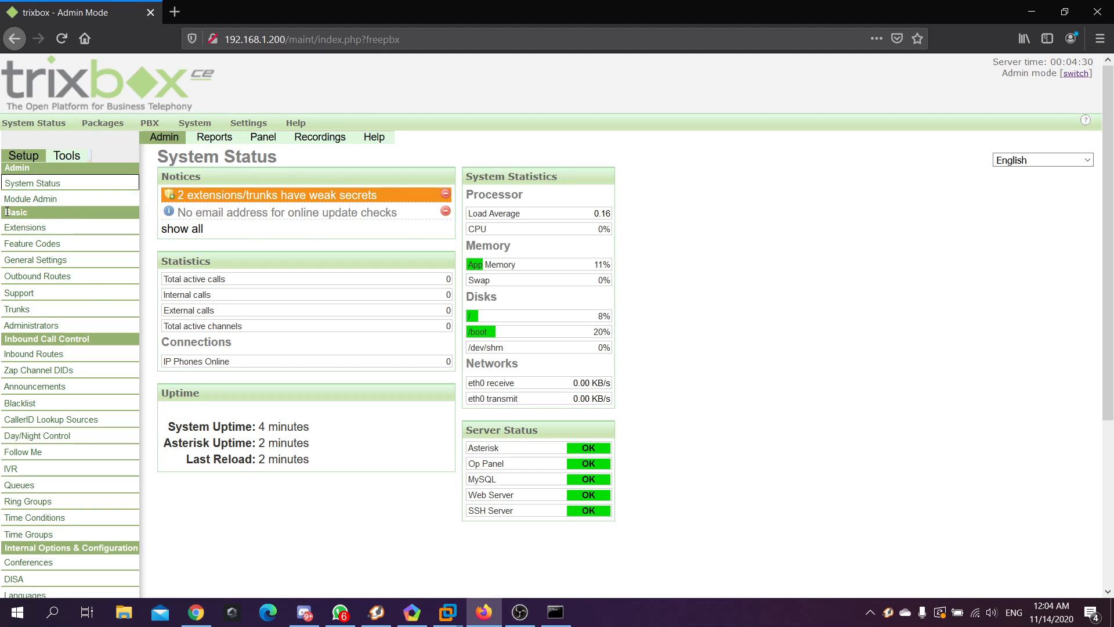
{"action": "left_click", "coordinate": [43, 229]}
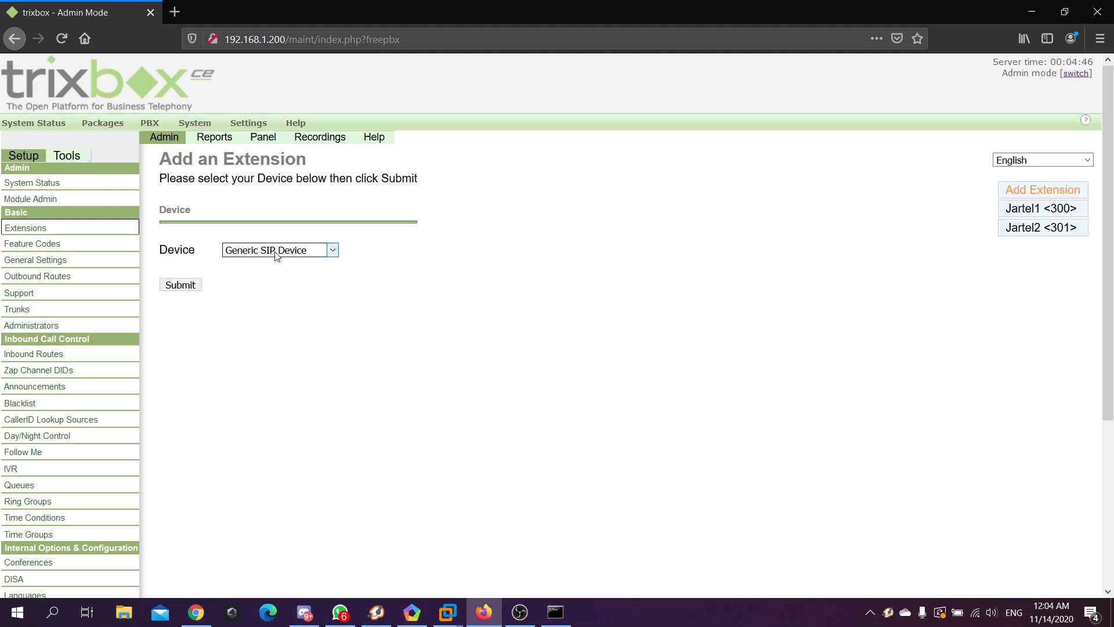
Begin a Generic SIP Device extension with User Extension 101 and Display Name client1
{"action": "left_click", "coordinate": [185, 287]}
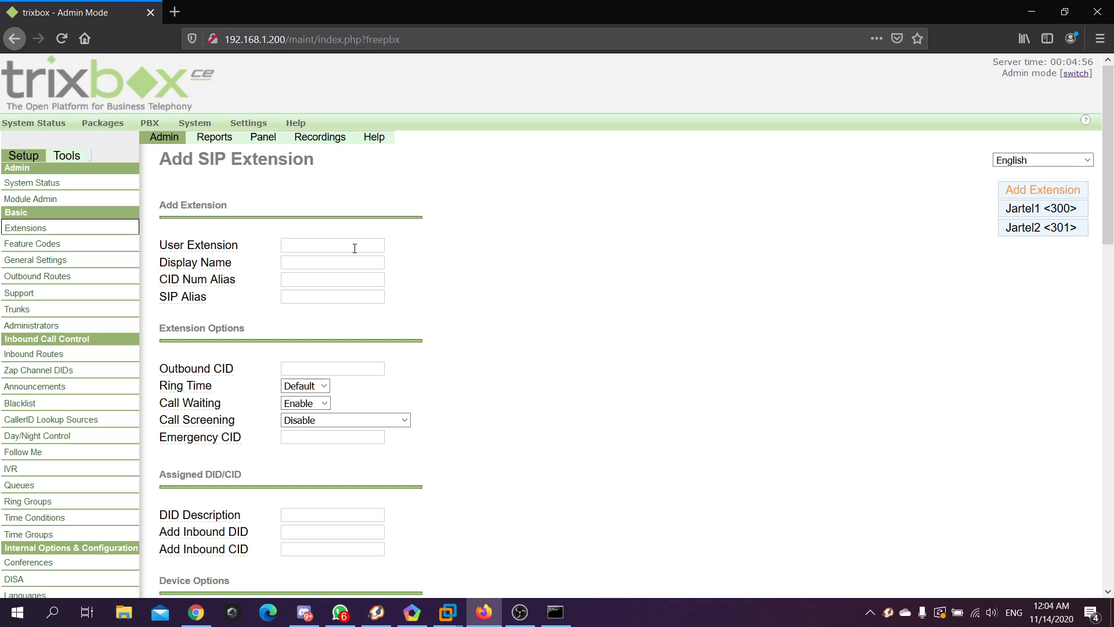
{"action": "type", "text": "1001"}
{"action": "key", "text": "BackSpace"}
{"action": "type", "text": "1"}
{"action": "left_click", "coordinate": [335, 260]}
{"action": "type", "text": "hos"}
{"action": "key", "text": "BackSpace"}
{"action": "key", "text": "BackSpace"}
{"action": "type", "text": "client1"}
{"action": "left_click", "coordinate": [316, 297]}
{"action": "type", "text": "client1"}
Enter the SIP secret for extension 101 under Device Options and scroll down to Submit
{"action": "scroll", "coordinate": [232, 258], "scroll_direction": "down", "scroll_amount": 3}
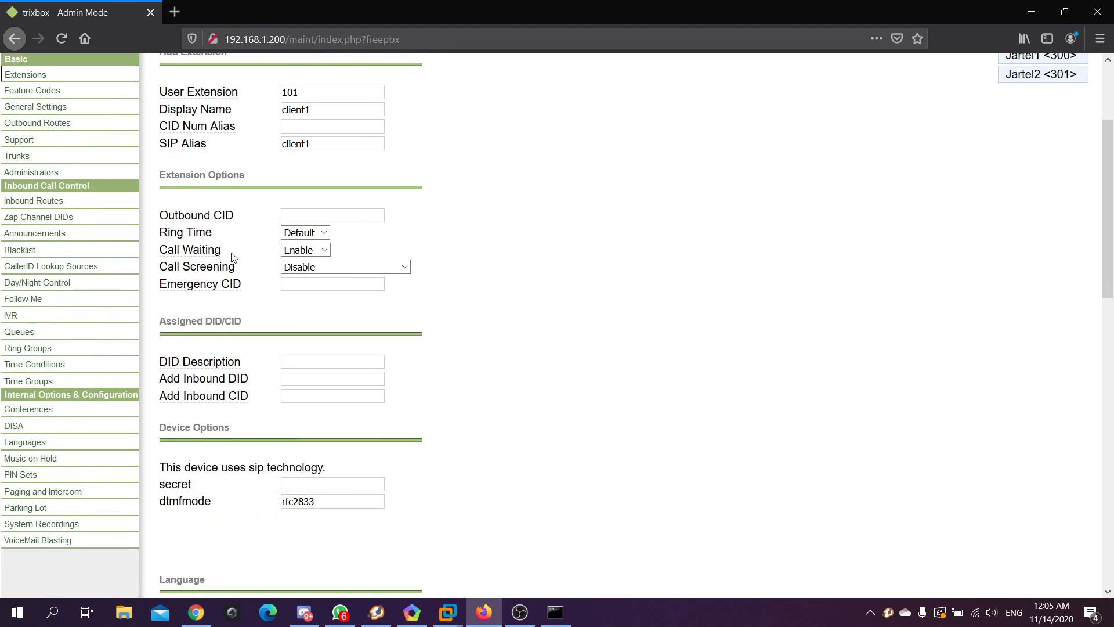
{"action": "left_click_drag", "start_coordinate": [326, 468], "coordinate": [167, 468]}
{"action": "left_click", "coordinate": [297, 482]}
{"action": "left_click_drag", "start_coordinate": [318, 93], "coordinate": [261, 111]}
{"action": "left_click", "coordinate": [317, 481]}
{"action": "type", "text": "101"}
{"action": "scroll", "coordinate": [268, 381], "scroll_direction": "down", "scroll_amount": 5}
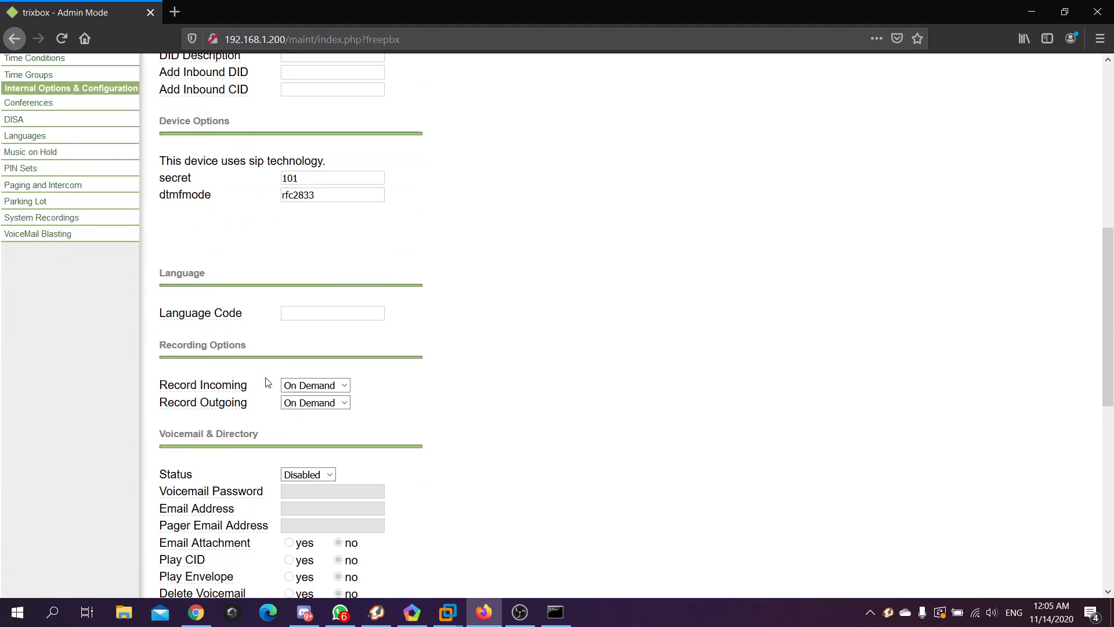
{"action": "scroll", "coordinate": [268, 382], "scroll_direction": "down", "scroll_amount": 3}
{"action": "scroll", "coordinate": [371, 322], "scroll_direction": "down", "scroll_amount": 1}
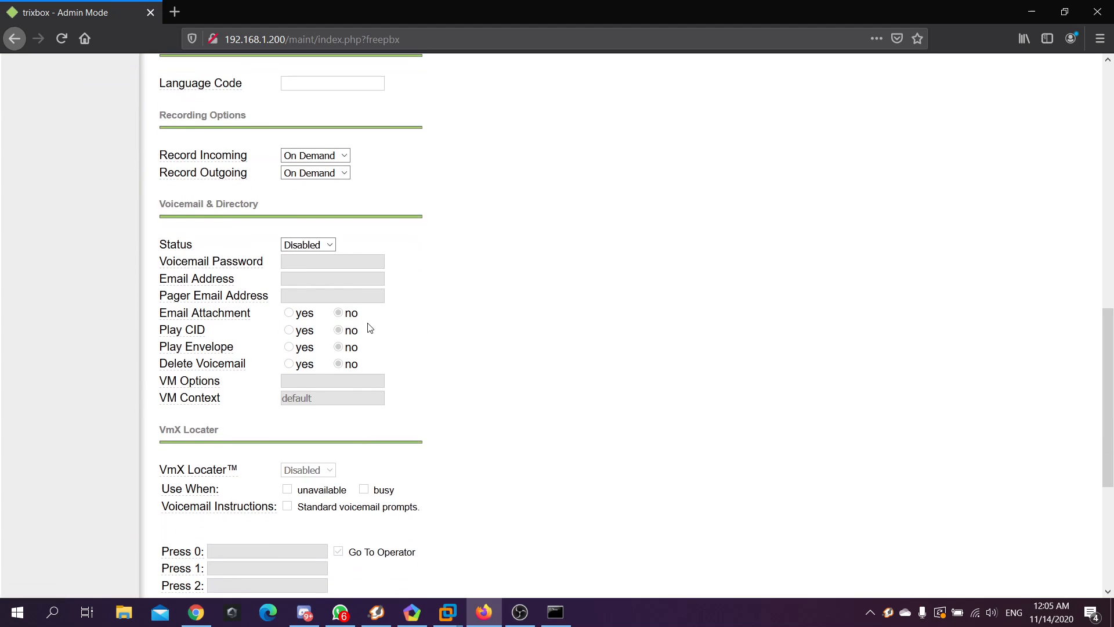
{"action": "scroll", "coordinate": [371, 329], "scroll_direction": "down", "scroll_amount": 1}
{"action": "scroll", "coordinate": [306, 331], "scroll_direction": "down", "scroll_amount": 1}
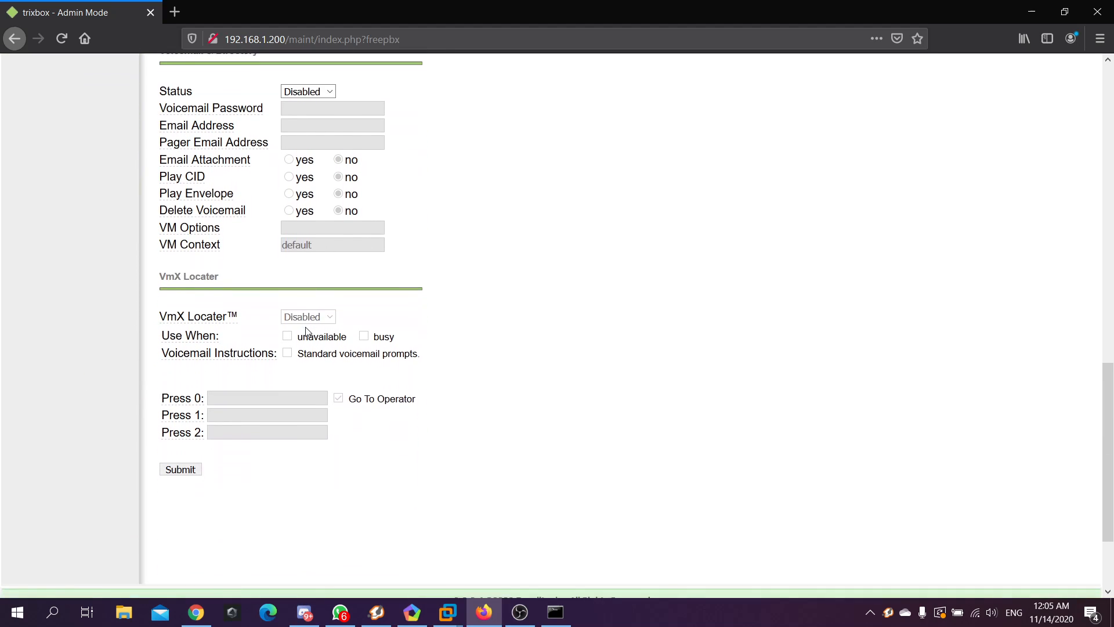
{"action": "scroll", "coordinate": [306, 328], "scroll_direction": "down", "scroll_amount": 2}
{"action": "scroll", "coordinate": [246, 360], "scroll_direction": "up", "scroll_amount": 1}
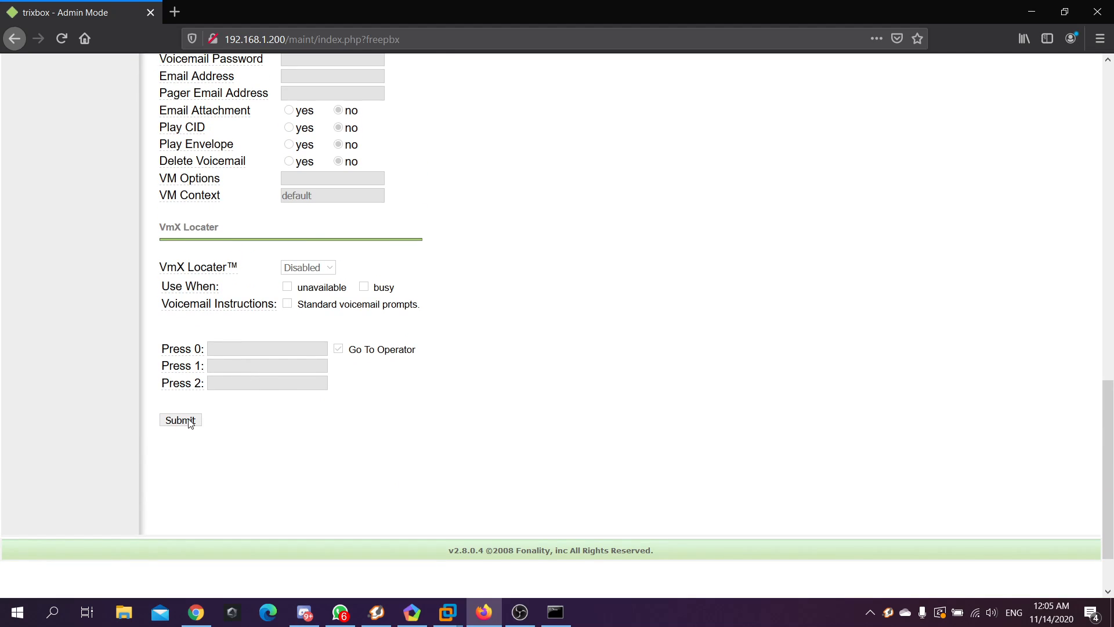
Save extension 101 and start Generic SIP extension 102 with display name and SIP alias client2
{"action": "left_click", "coordinate": [191, 423]}
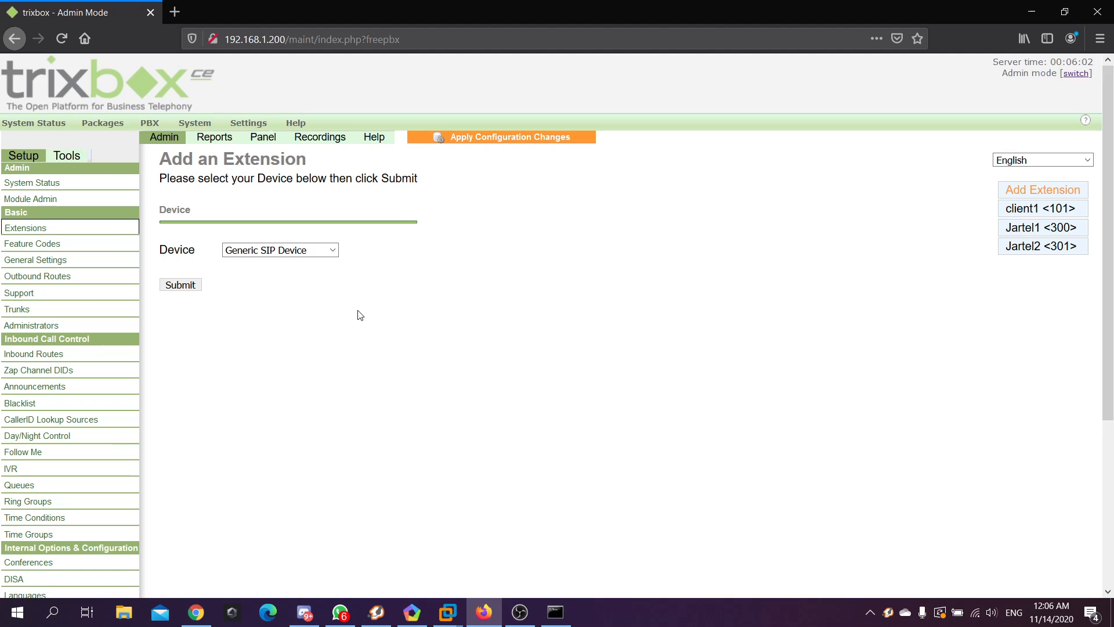
{"action": "left_click", "coordinate": [195, 288]}
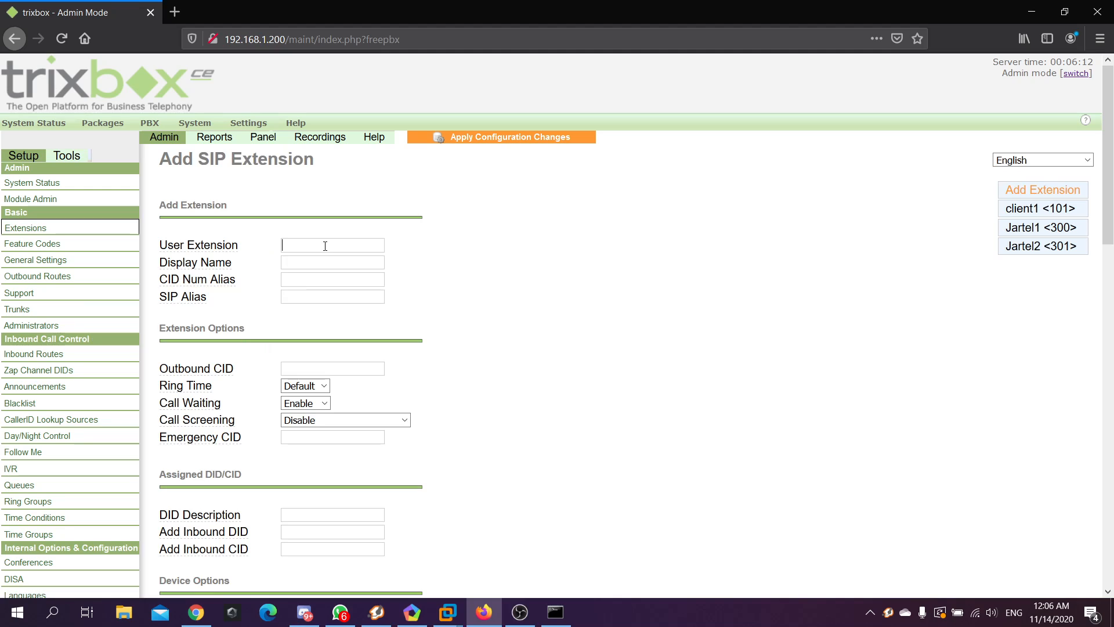
{"action": "type", "text": "102"}
{"action": "key", "text": "Tab"}
{"action": "type", "text": "client2"}
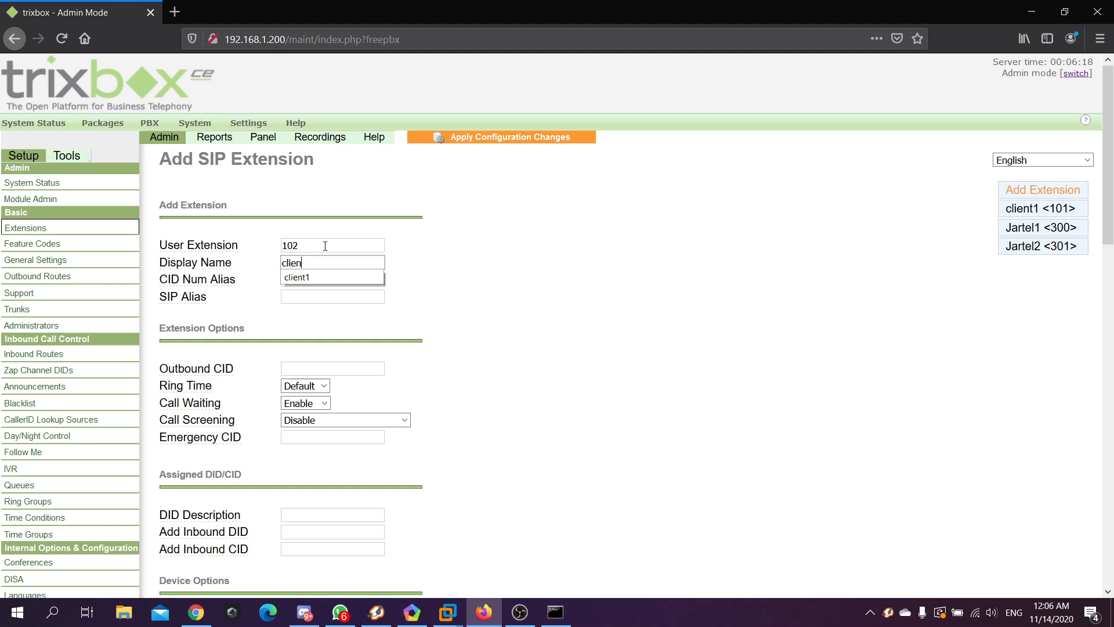
{"action": "key", "text": "Tab"}
{"action": "key", "text": "Tab"}
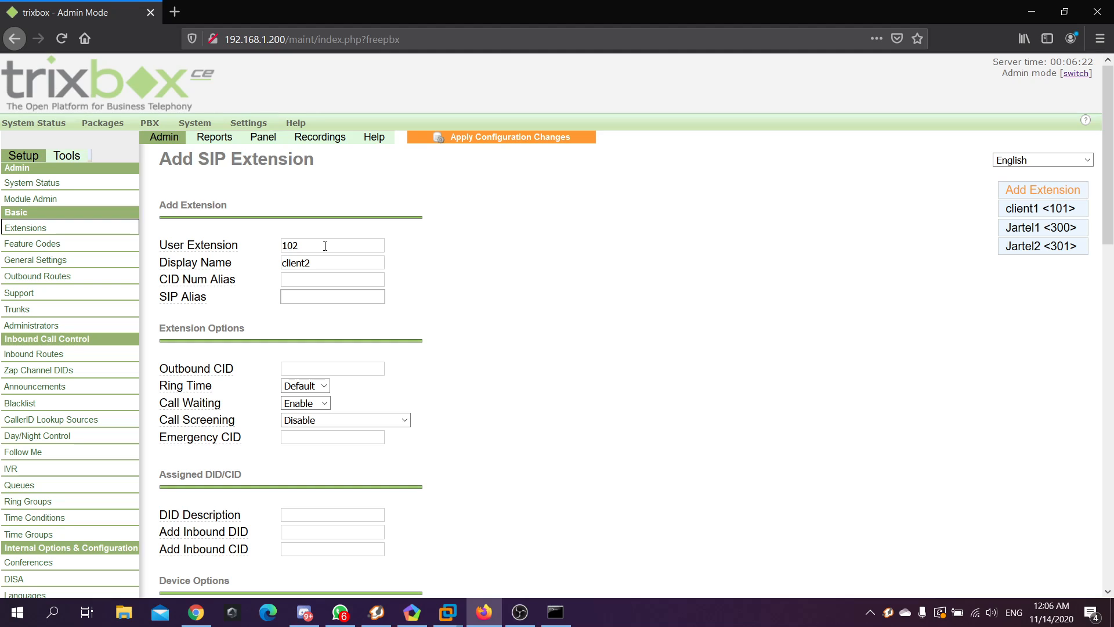
{"action": "type", "text": "clien"}
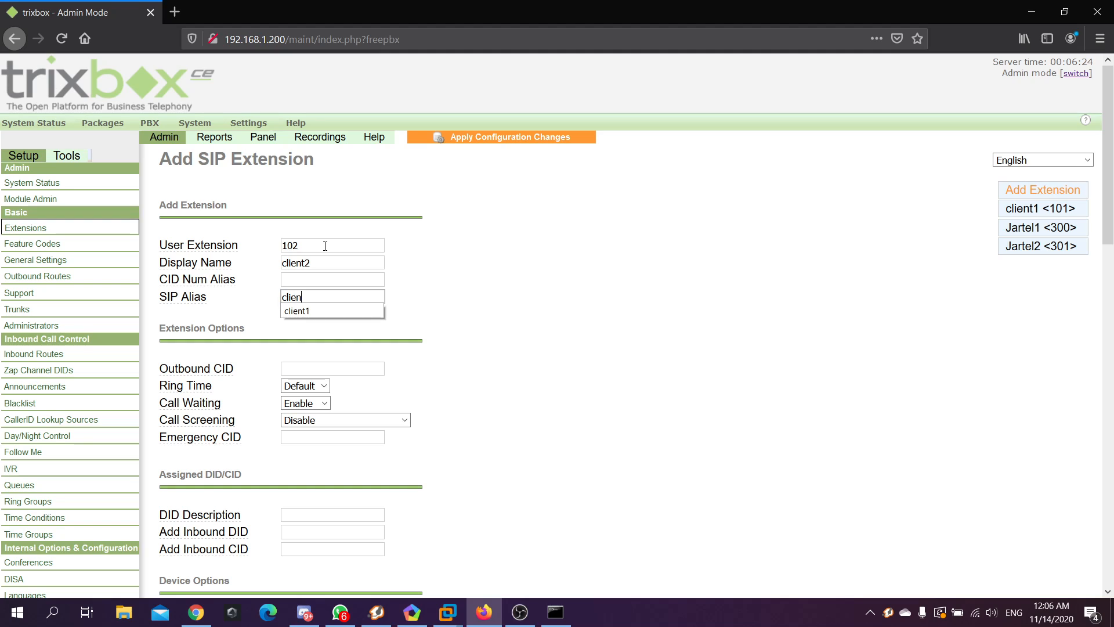
{"action": "type", "text": "t2"}
Enter the SIP secret for extension 102 and submit the new extension
{"action": "scroll", "coordinate": [242, 267], "scroll_direction": "down", "scroll_amount": 4}
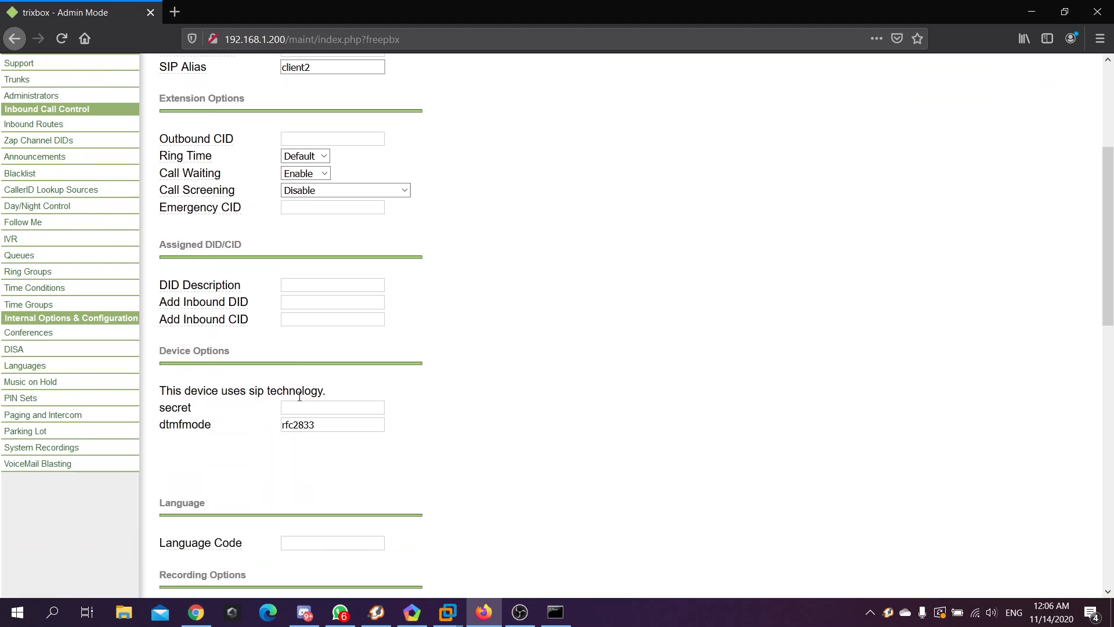
{"action": "left_click", "coordinate": [301, 410]}
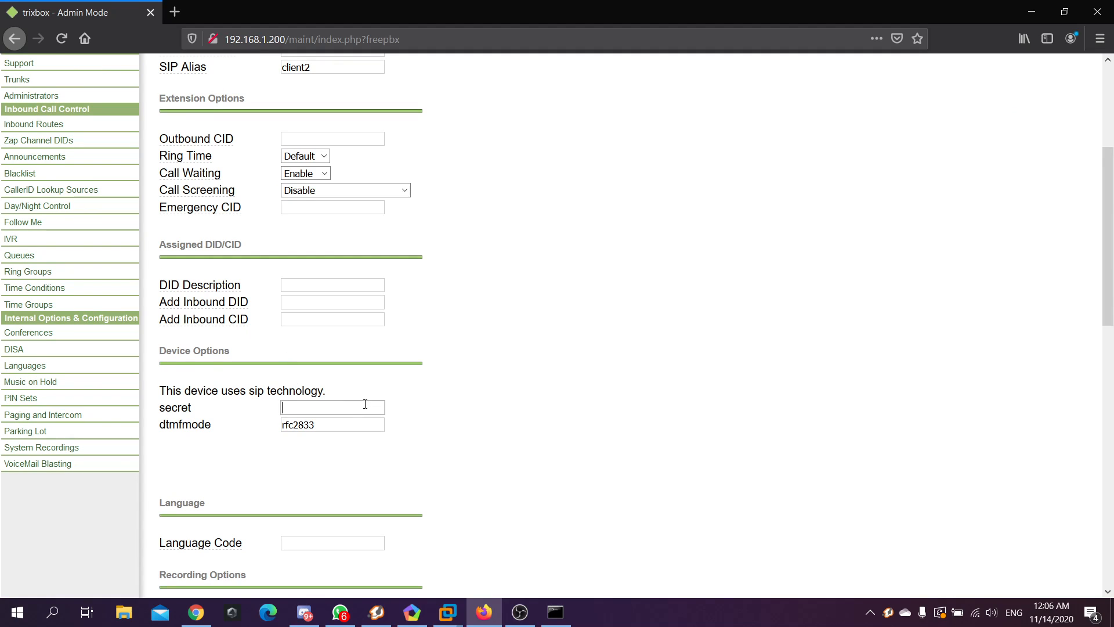
{"action": "type", "text": "102"}
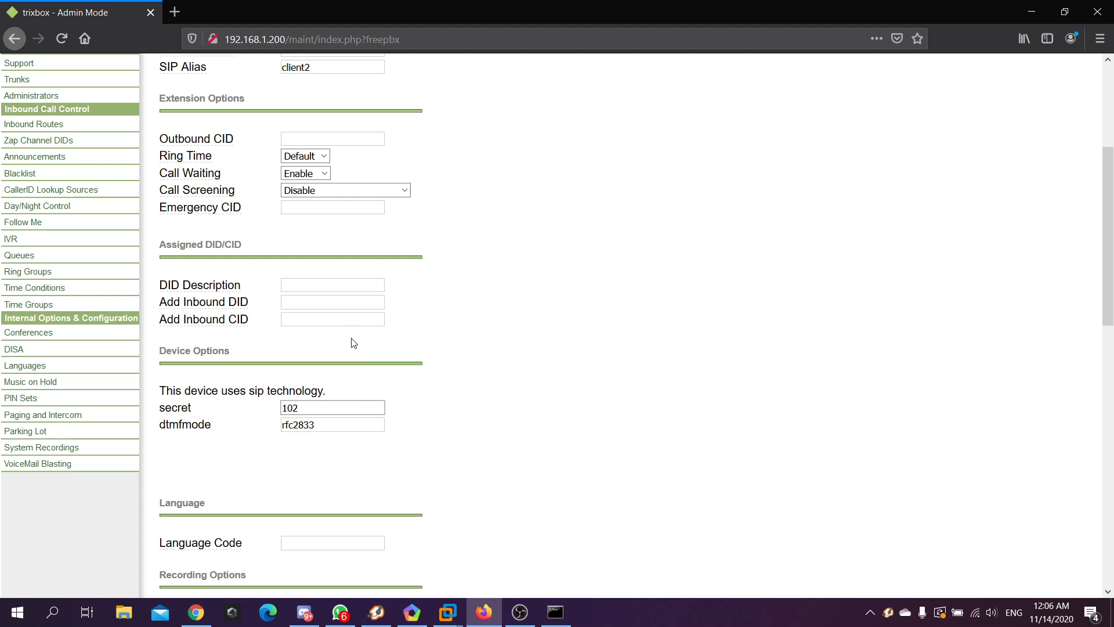
{"action": "scroll", "coordinate": [354, 343], "scroll_direction": "up", "scroll_amount": 2}
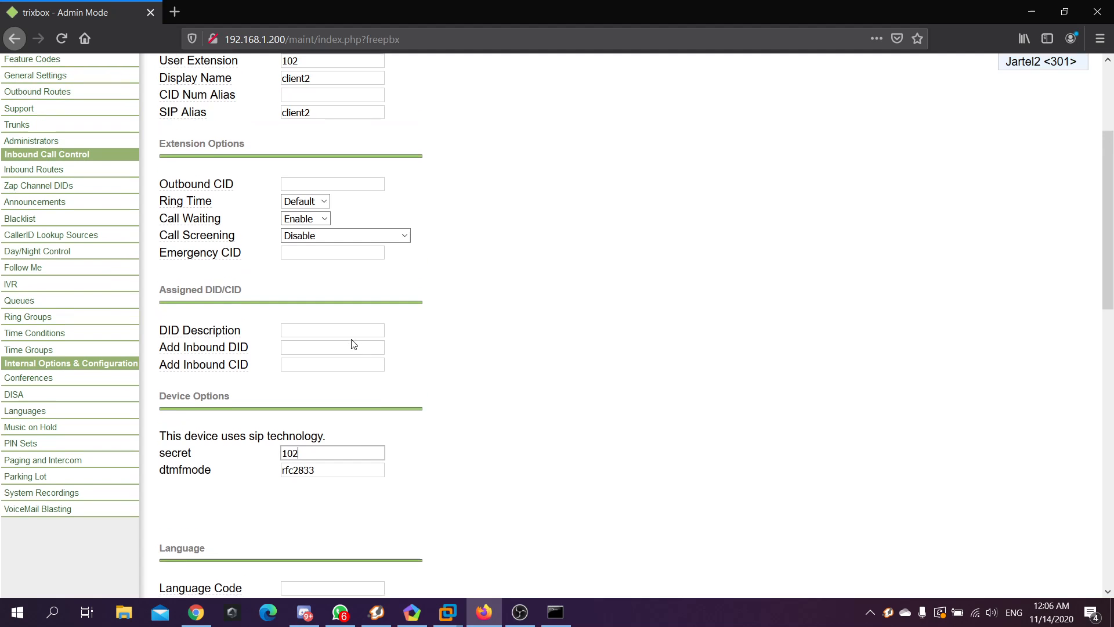
{"action": "scroll", "coordinate": [354, 342], "scroll_direction": "down", "scroll_amount": 4}
{"action": "scroll", "coordinate": [352, 343], "scroll_direction": "down", "scroll_amount": 8}
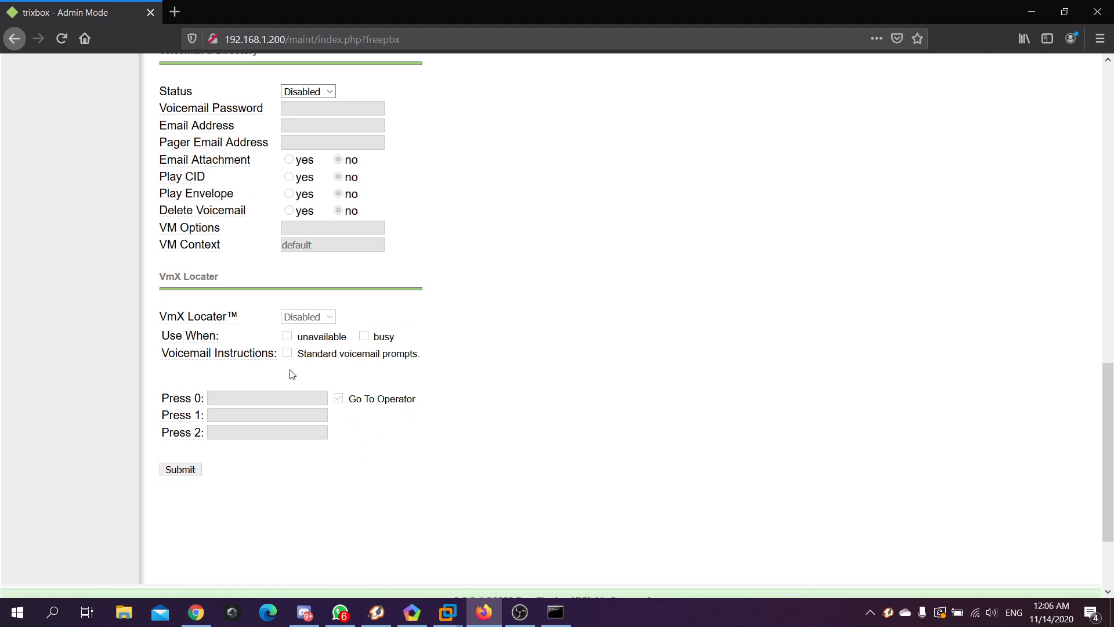
{"action": "left_click", "coordinate": [189, 470]}
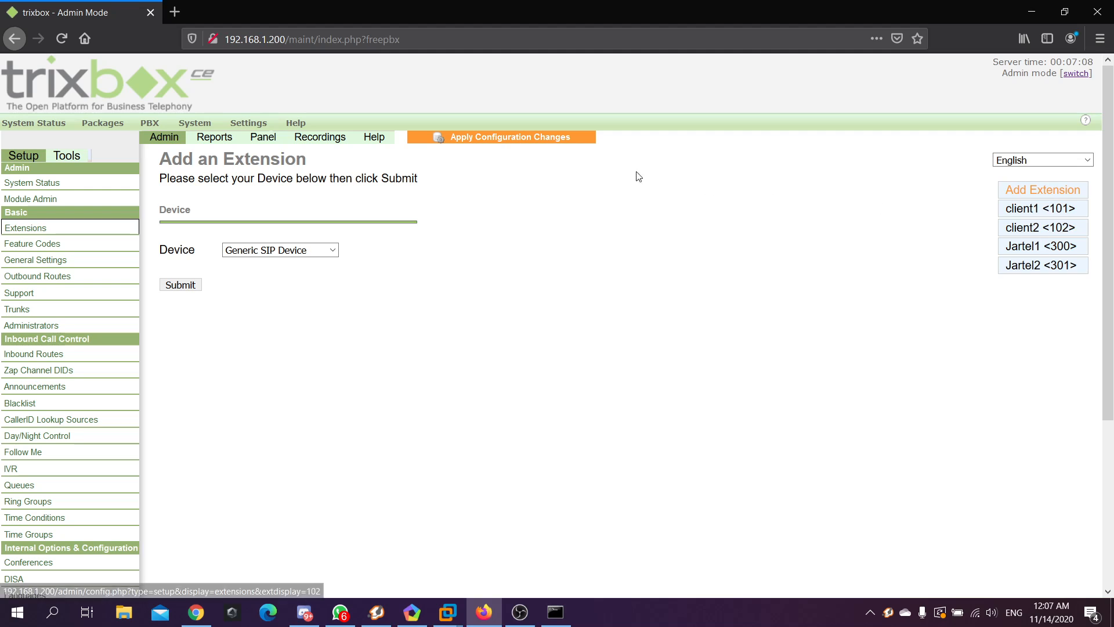
Apply the pending configuration changes and confirm the PBX reload
{"action": "left_click", "coordinate": [495, 138]}
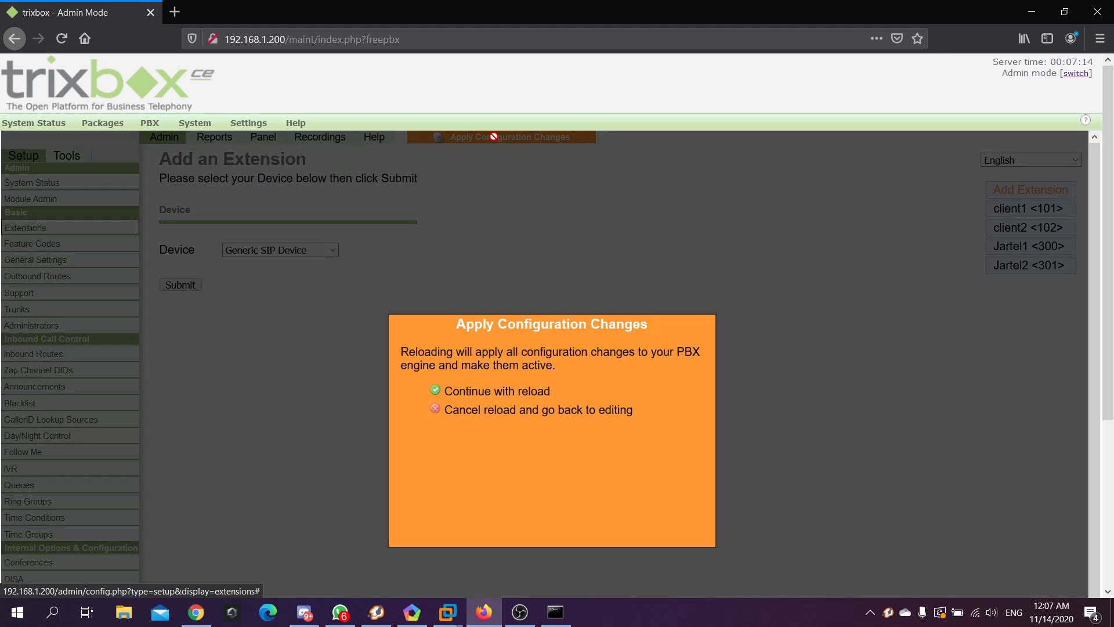
{"action": "scroll", "coordinate": [524, 333], "scroll_direction": "down", "scroll_amount": 1}
{"action": "scroll", "coordinate": [524, 334], "scroll_direction": "up", "scroll_amount": 1}
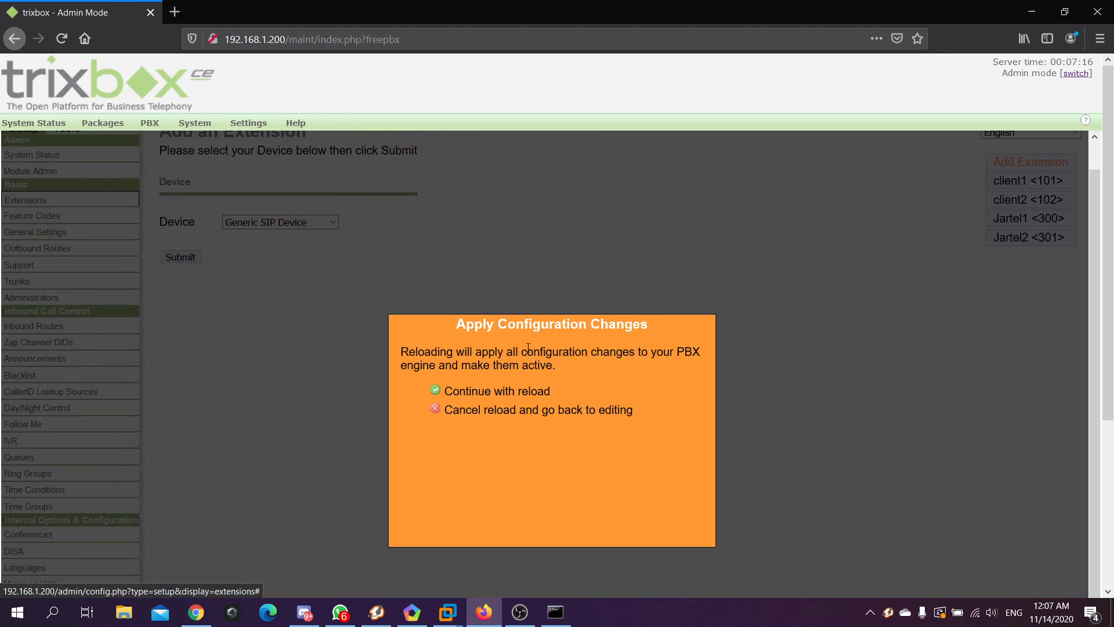
{"action": "left_click", "coordinate": [511, 392]}
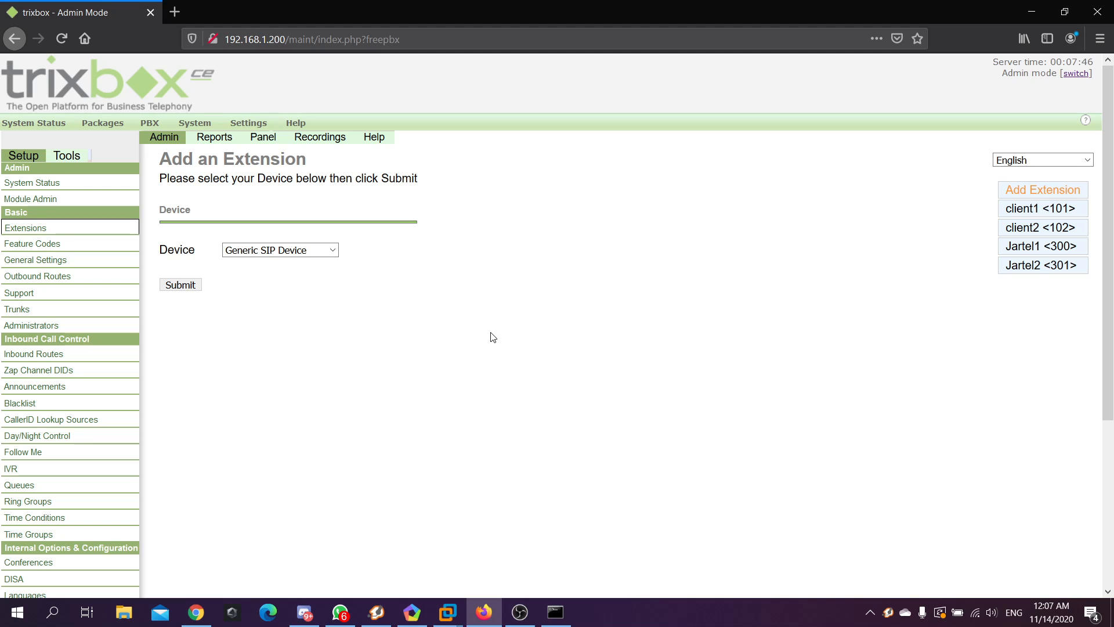
{"action": "mouse_move", "coordinate": [157, 123]}
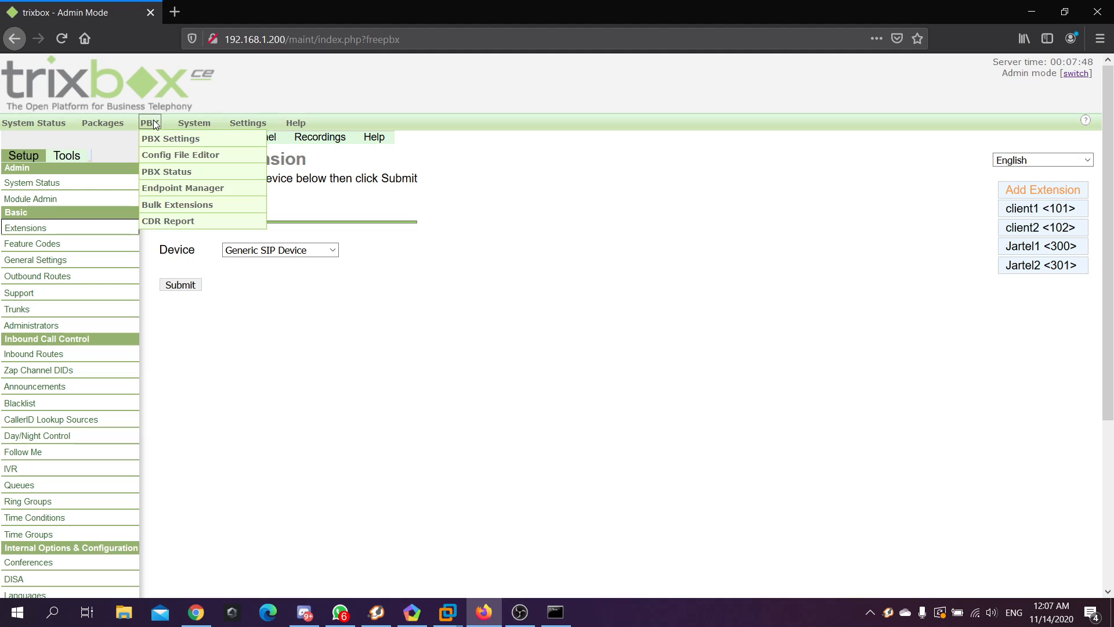
Open the PBX Config File Editor and scroll the /etc/asterisk file list down to sip.conf
{"action": "left_click", "coordinate": [206, 162]}
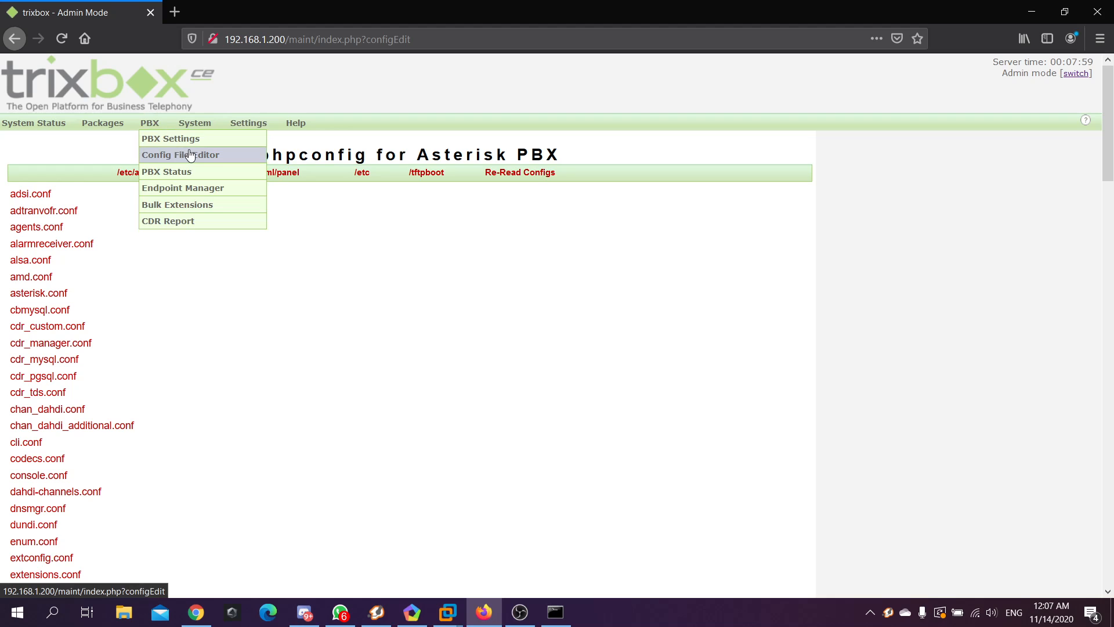
{"action": "scroll", "coordinate": [266, 208], "scroll_direction": "down", "scroll_amount": 1}
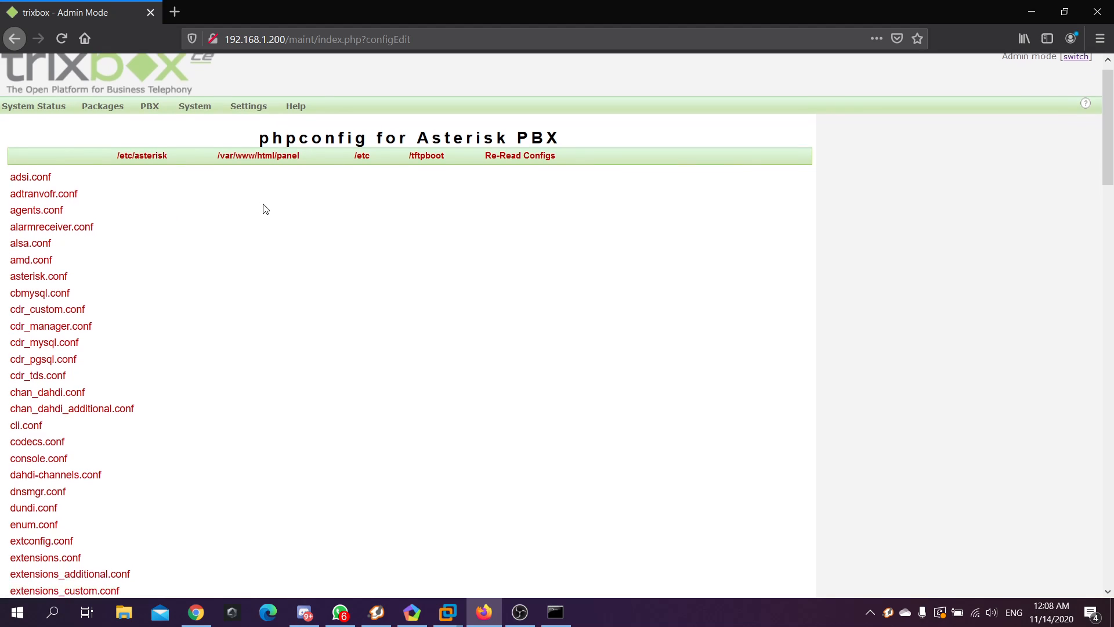
{"action": "scroll", "coordinate": [265, 209], "scroll_direction": "down", "scroll_amount": 3}
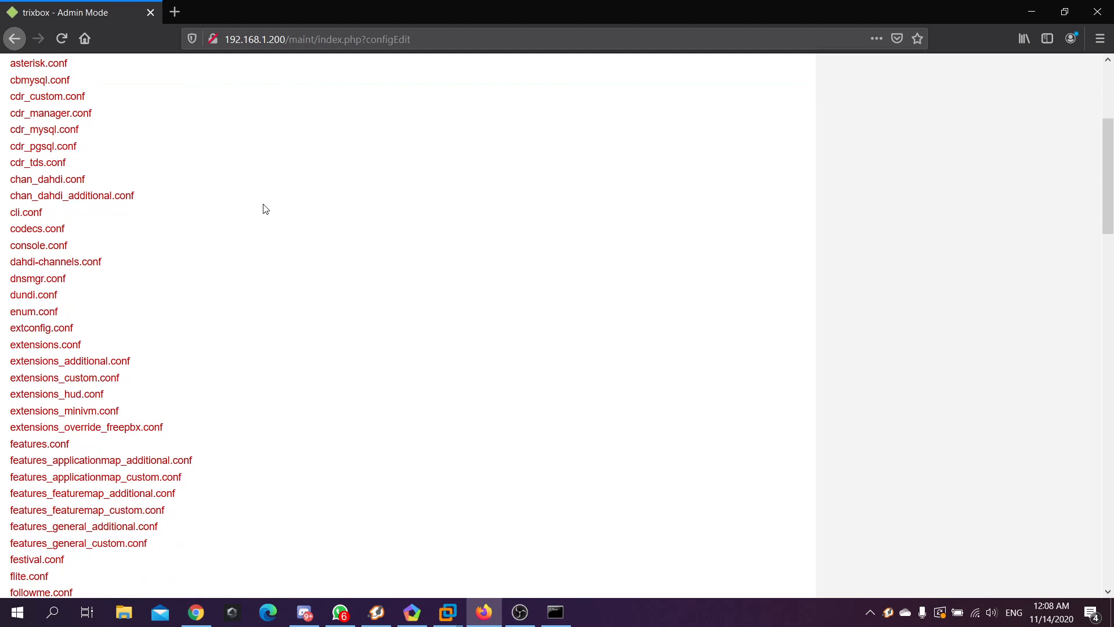
{"action": "scroll", "coordinate": [265, 208], "scroll_direction": "down", "scroll_amount": 1}
{"action": "scroll", "coordinate": [265, 209], "scroll_direction": "down", "scroll_amount": 3}
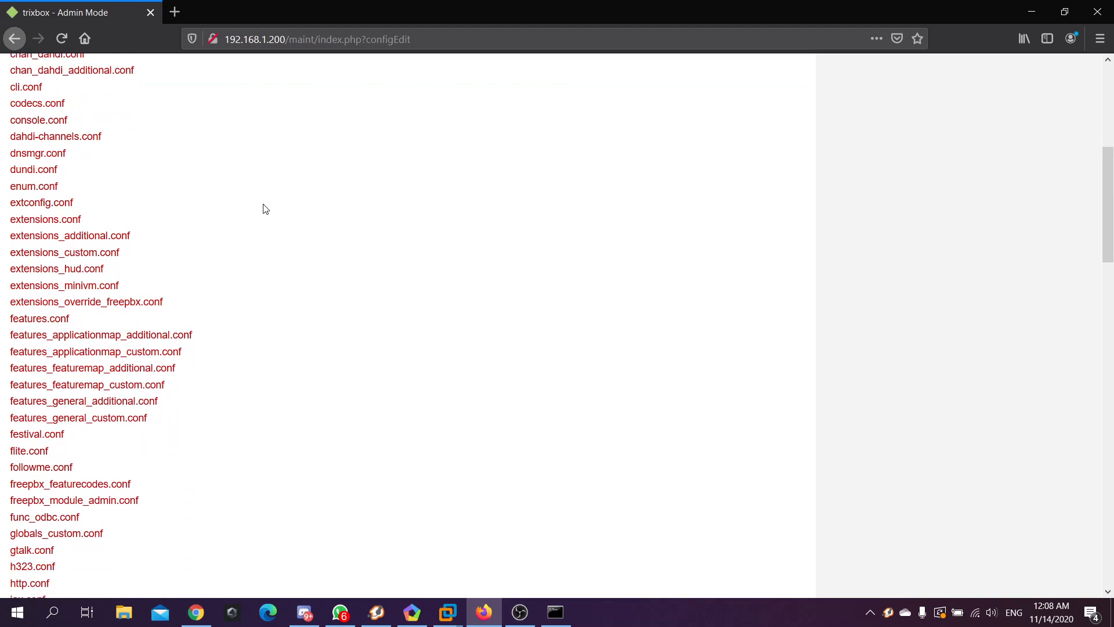
{"action": "scroll", "coordinate": [266, 209], "scroll_direction": "down", "scroll_amount": 5}
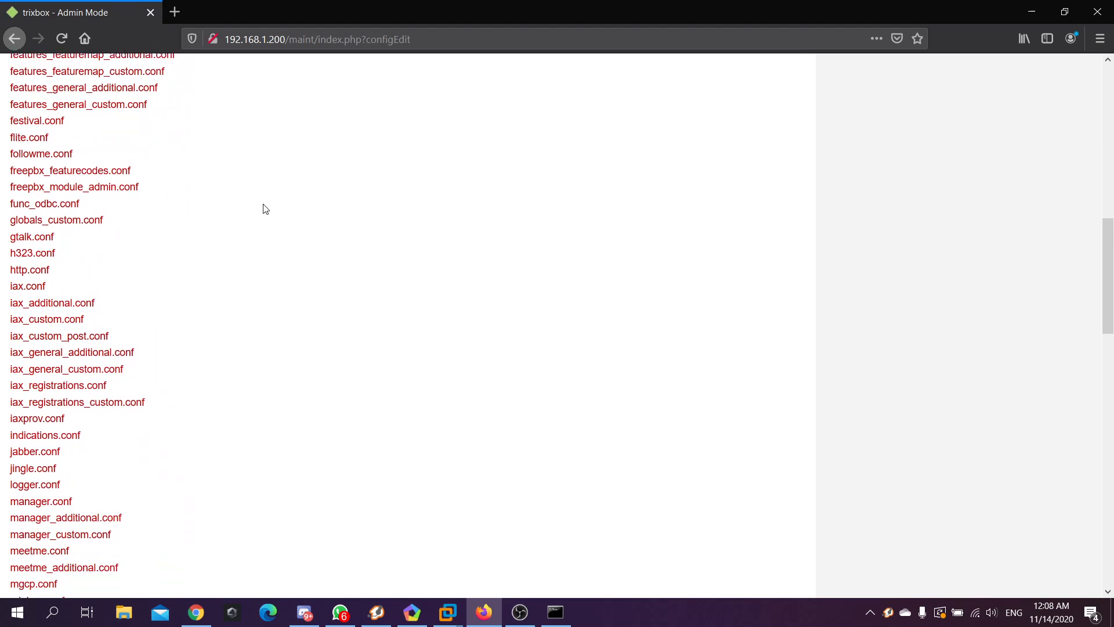
{"action": "scroll", "coordinate": [265, 209], "scroll_direction": "down", "scroll_amount": 5}
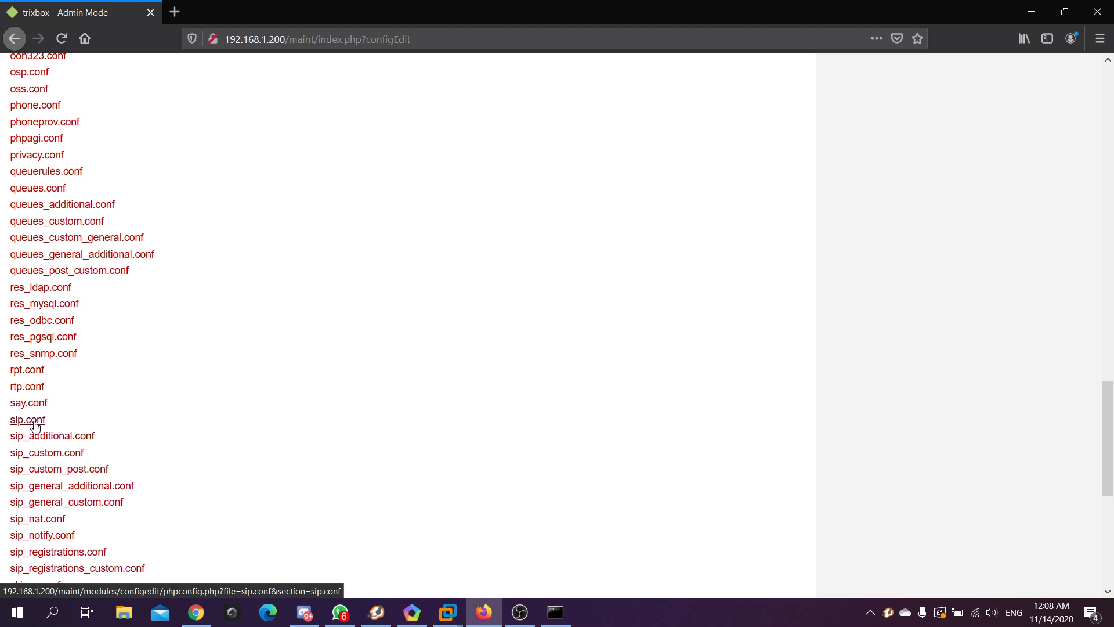
In sip.conf, replace the final lines with videosupport=yes, allow=h263 and allow=h263p
{"action": "left_click", "coordinate": [35, 426]}
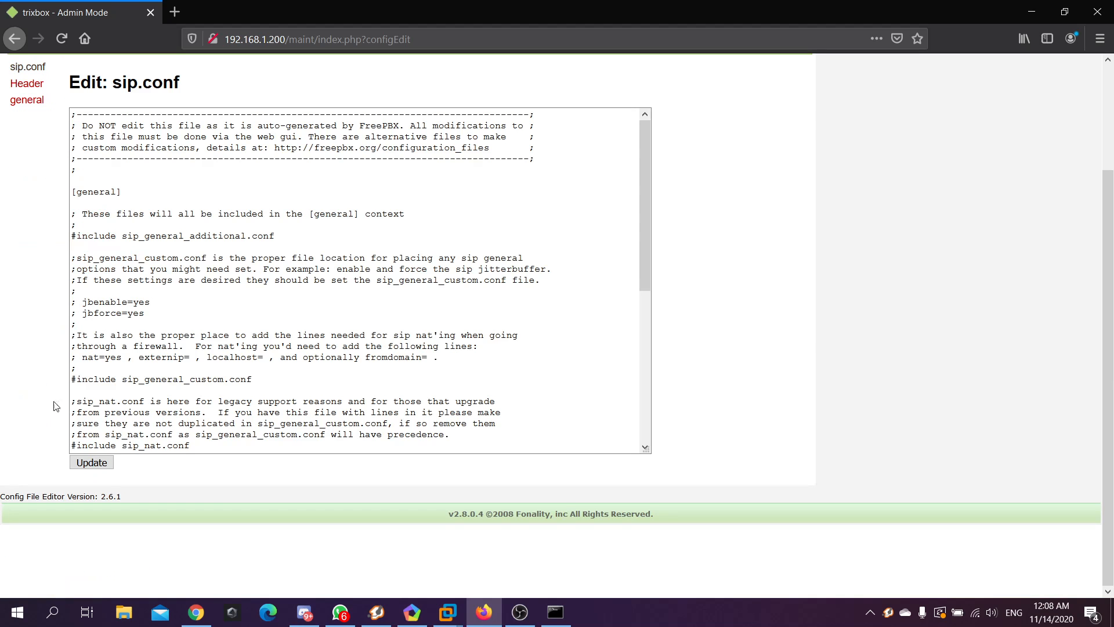
{"action": "left_click_drag", "start_coordinate": [181, 82], "coordinate": [122, 83]}
{"action": "scroll", "coordinate": [305, 325], "scroll_direction": "down", "scroll_amount": 8}
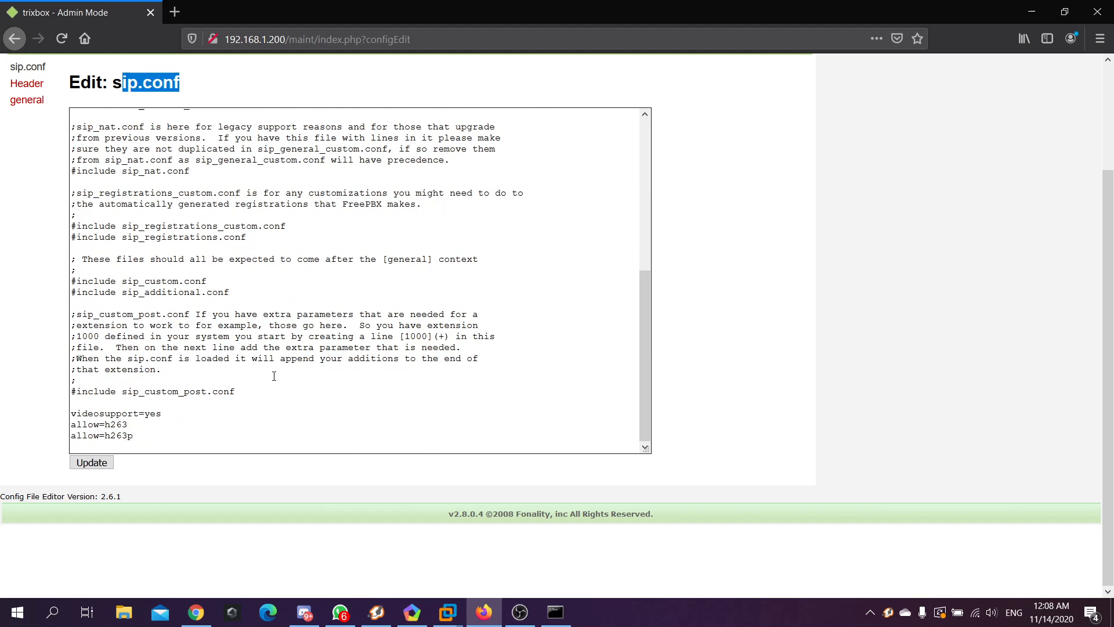
{"action": "left_click_drag", "start_coordinate": [163, 443], "coordinate": [91, 403]}
{"action": "key", "text": "BackSpace"}
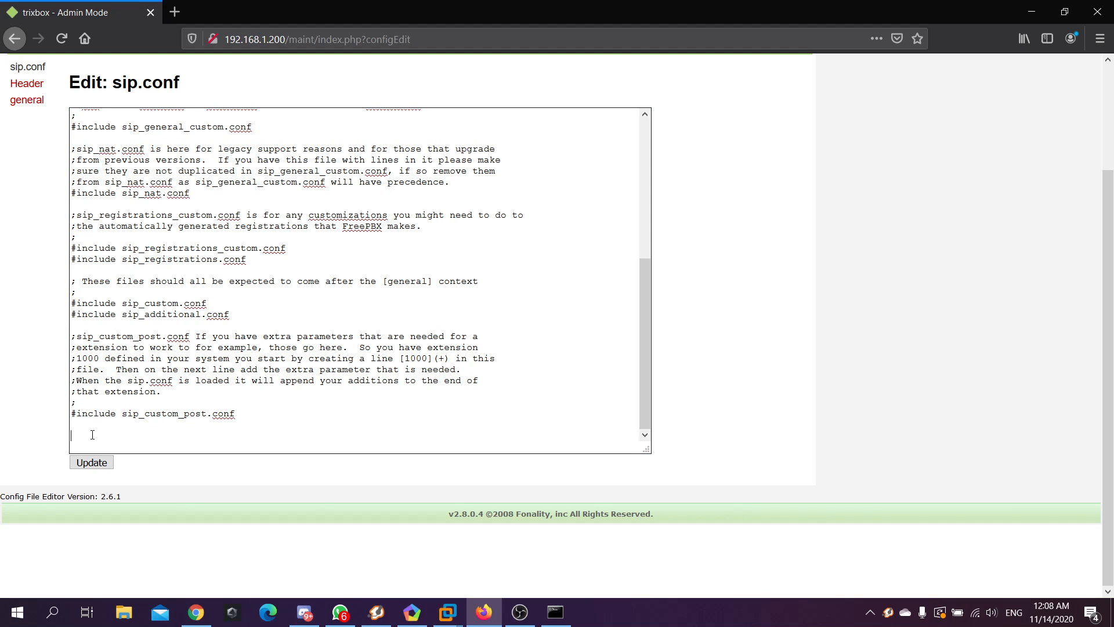
{"action": "type", "text": "videosupport-"}
{"action": "key", "text": "BackSpace"}
{"action": "type", "text": "=yes"}
{"action": "key", "text": "Return"}
{"action": "type", "text": "allow=h263"}
{"action": "key", "text": "Return"}
{"action": "type", "text": "allow=h263p"}
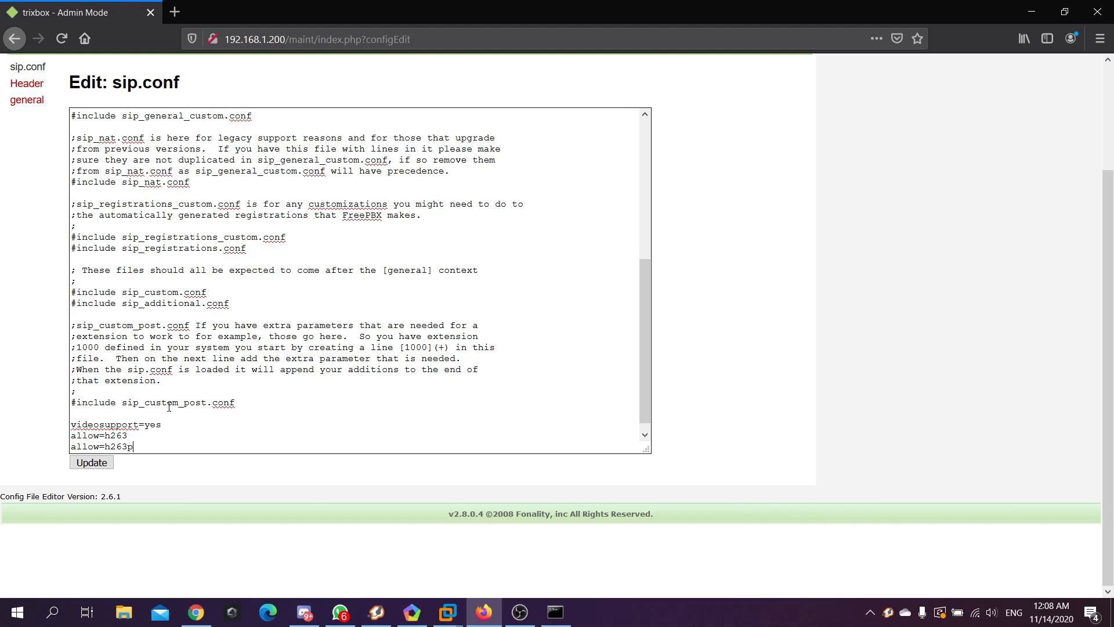
Check the three added video lines and save sip.conf with Update
{"action": "left_click_drag", "start_coordinate": [147, 447], "coordinate": [72, 422]}
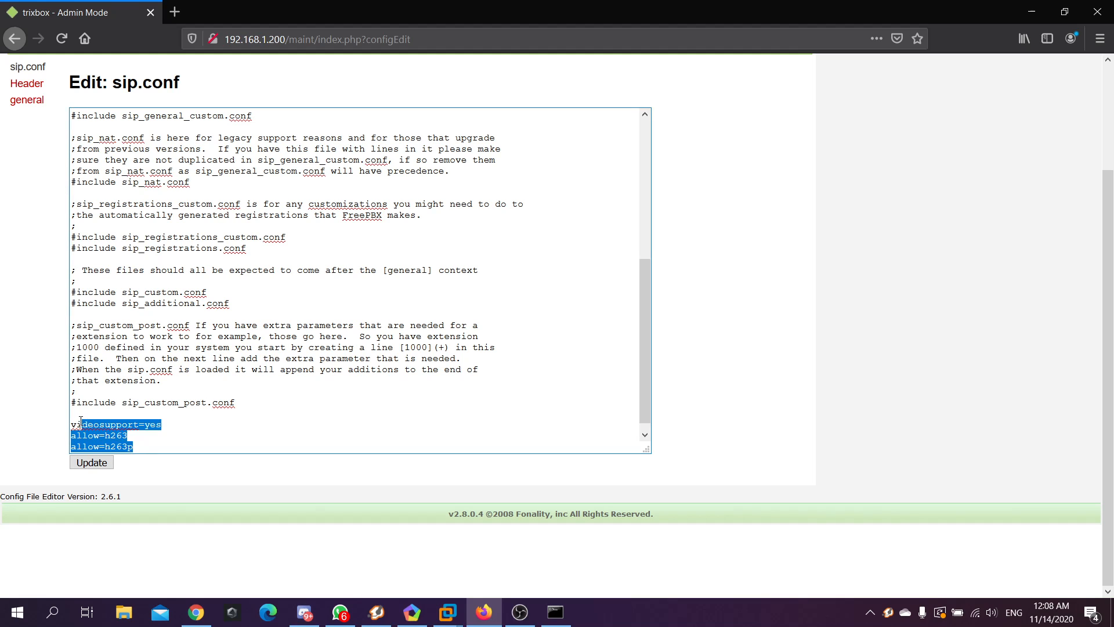
{"action": "left_click", "coordinate": [206, 422]}
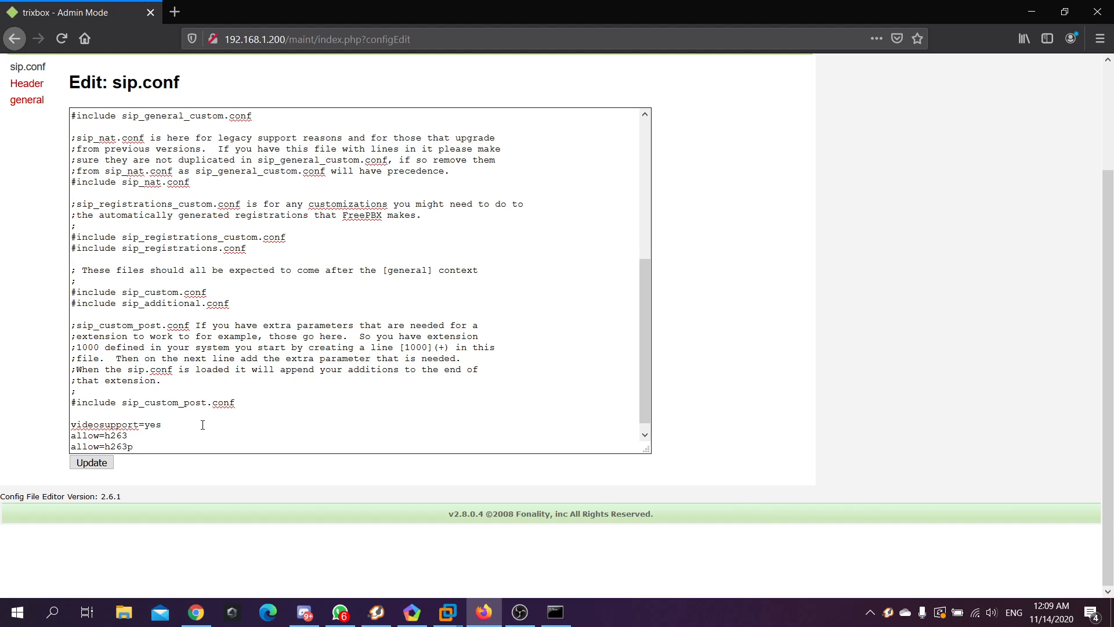
{"action": "left_click_drag", "start_coordinate": [174, 425], "coordinate": [71, 426]}
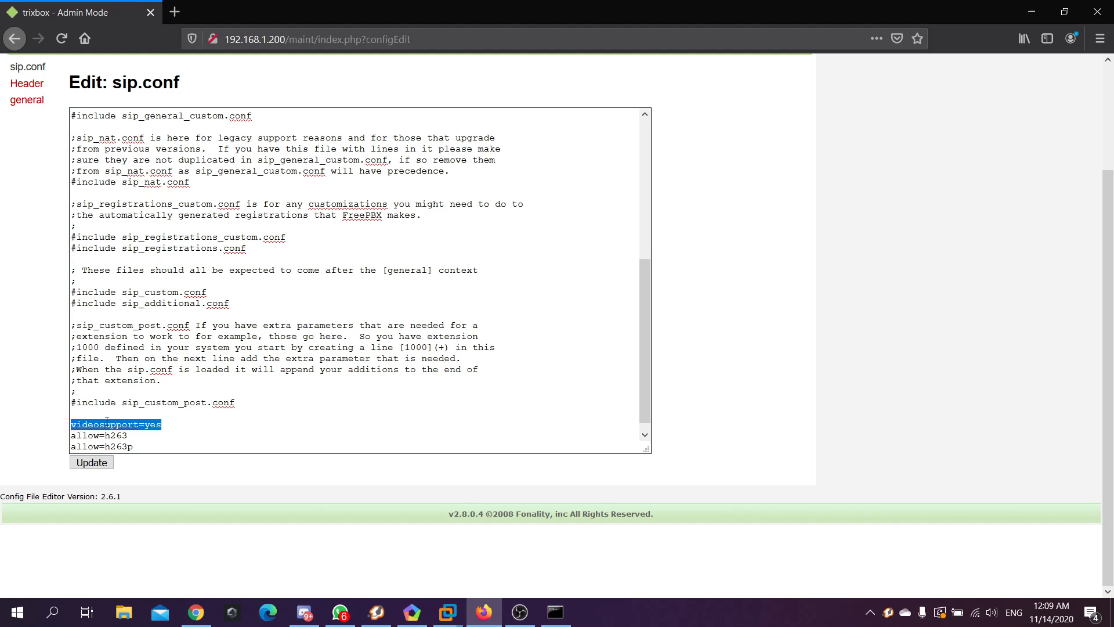
{"action": "left_click", "coordinate": [163, 424]}
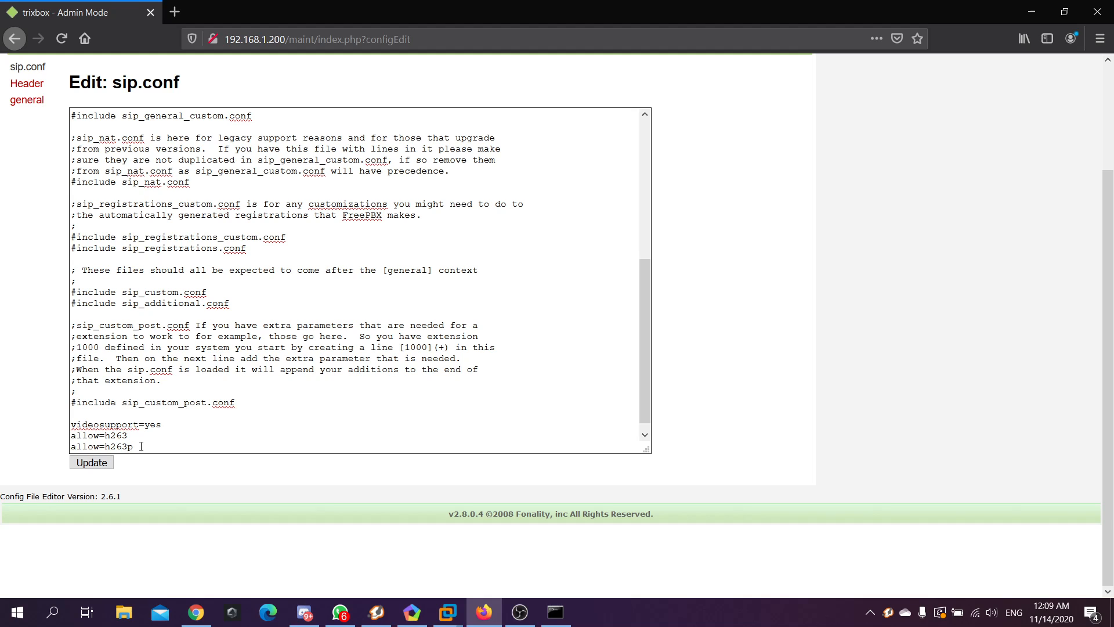
{"action": "scroll", "coordinate": [151, 427], "scroll_direction": "down", "scroll_amount": 1}
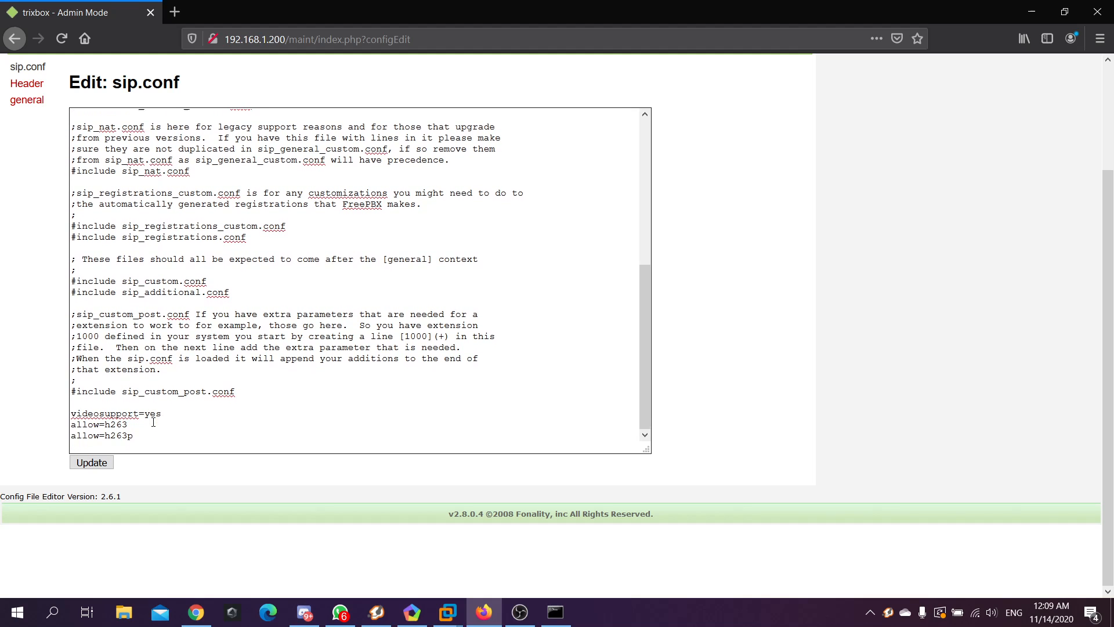
{"action": "left_click_drag", "start_coordinate": [133, 436], "coordinate": [68, 412]}
{"action": "left_click", "coordinate": [152, 438]}
{"action": "left_click_drag", "start_coordinate": [152, 438], "coordinate": [71, 415]}
{"action": "left_click", "coordinate": [194, 415]}
{"action": "left_click", "coordinate": [99, 466]}
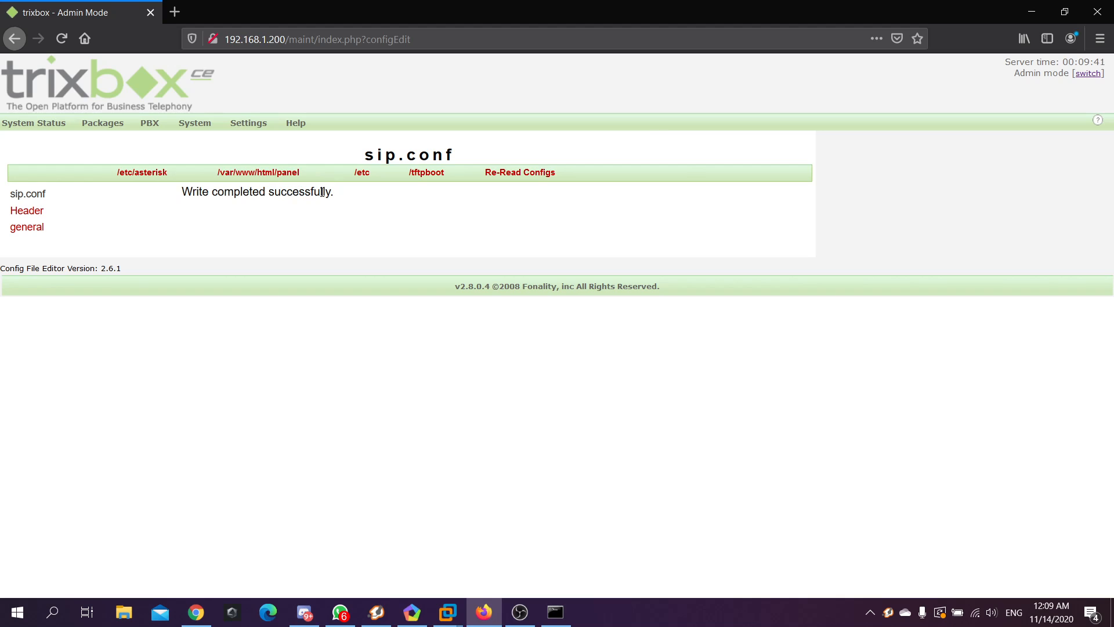
Make Asterisk re-read its configs, confirm 'Reset succeded.', and return to System Status
{"action": "left_click", "coordinate": [530, 177]}
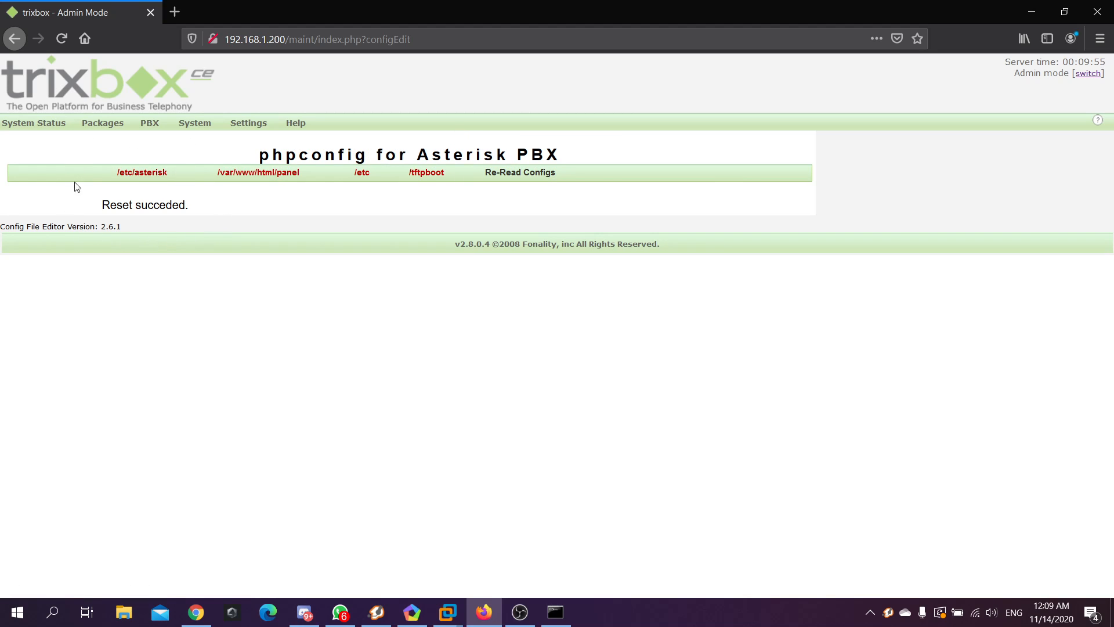
{"action": "left_click_drag", "start_coordinate": [102, 208], "coordinate": [200, 206]}
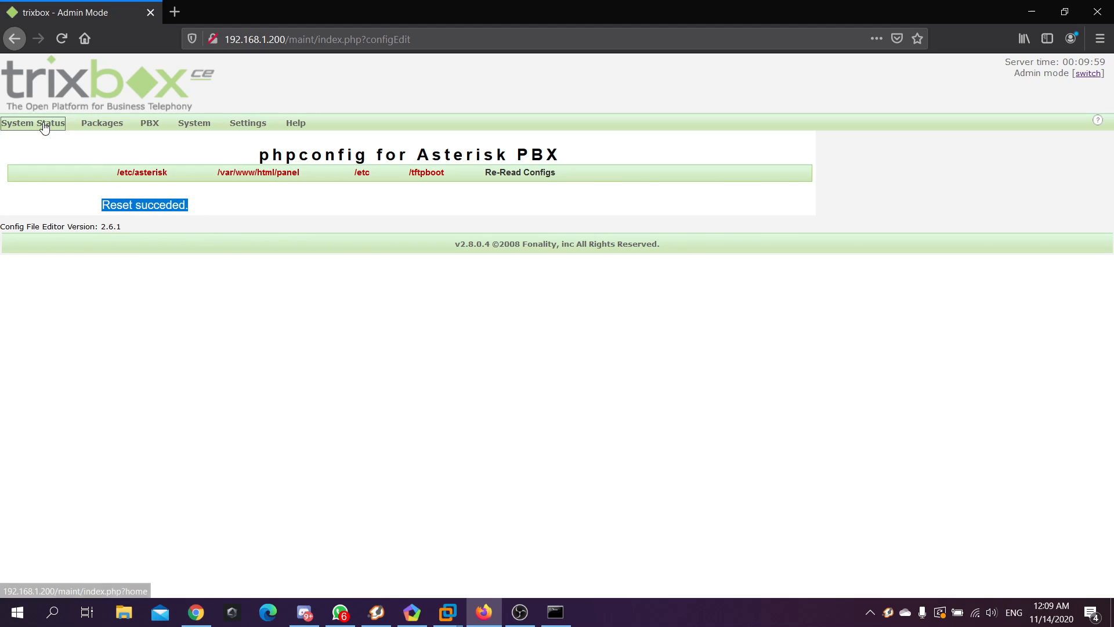
{"action": "left_click", "coordinate": [57, 91]}
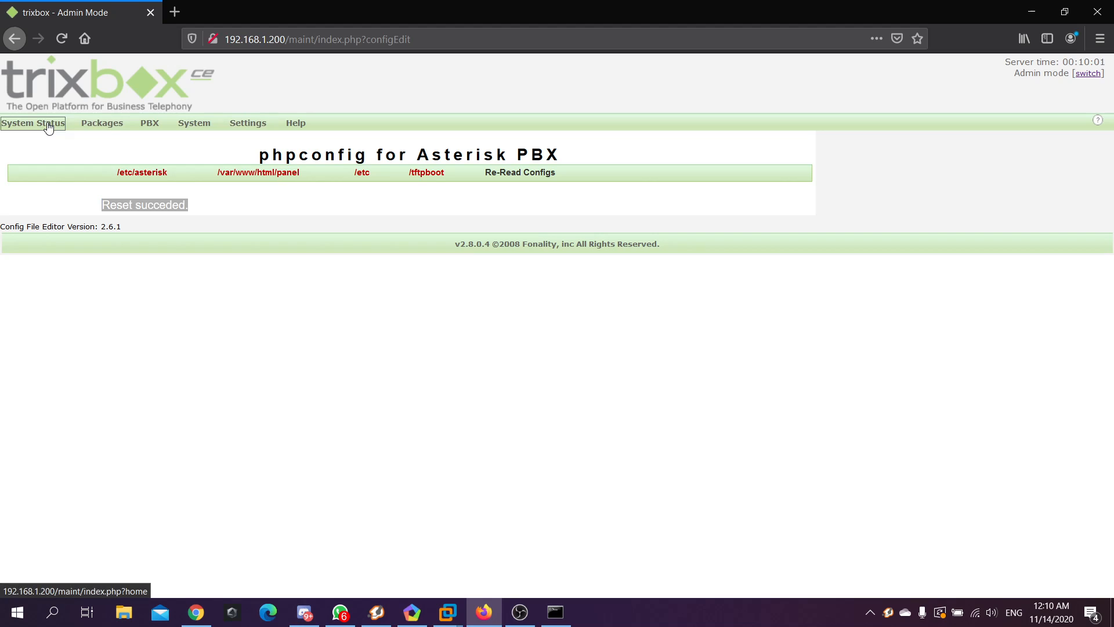
{"action": "left_click", "coordinate": [51, 124]}
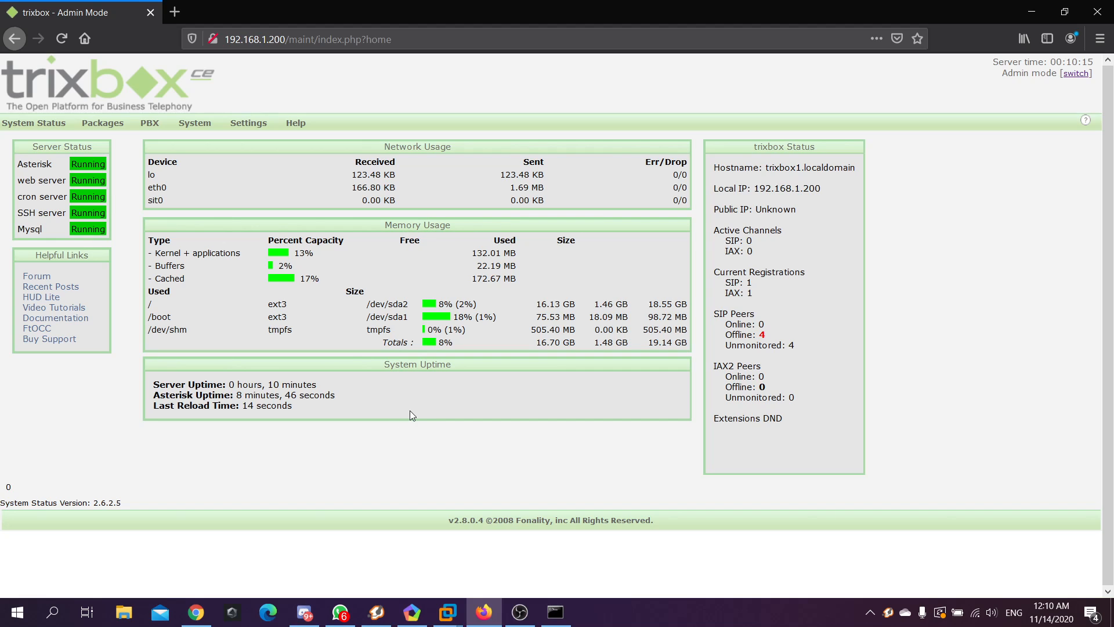
Raise the Zoiper5 login window, move it higher, and return to the trixbox status page
{"action": "left_click", "coordinate": [377, 613]}
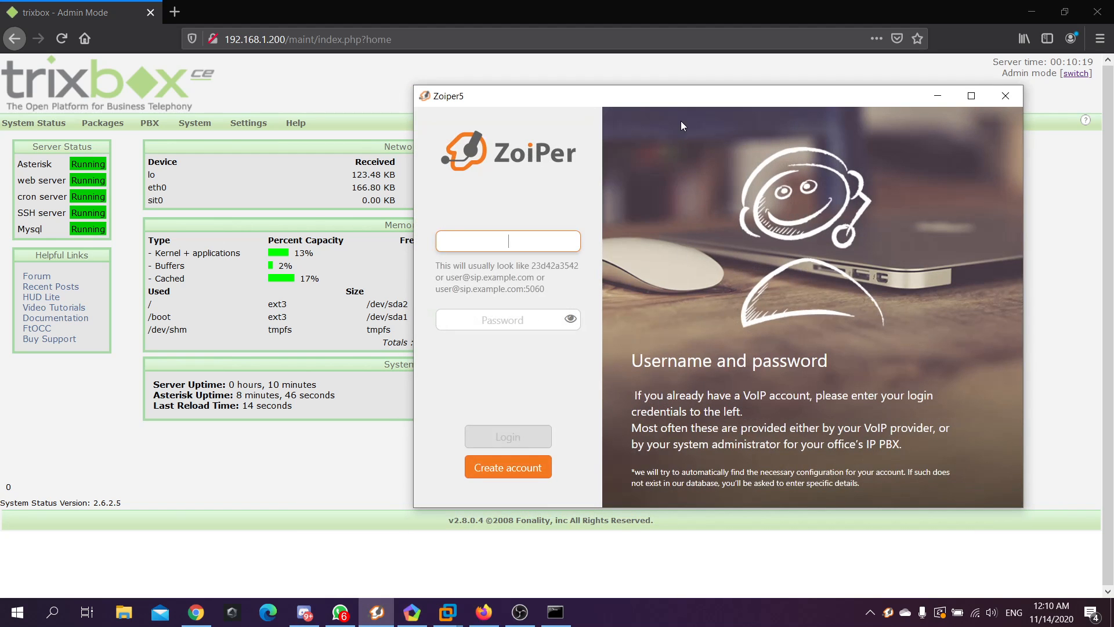
{"action": "mouse_move", "coordinate": [686, 103]}
{"action": "left_mouse_down"}
{"action": "mouse_move", "coordinate": [659, 96]}
{"action": "mouse_move", "coordinate": [689, 80]}
{"action": "left_mouse_up"}
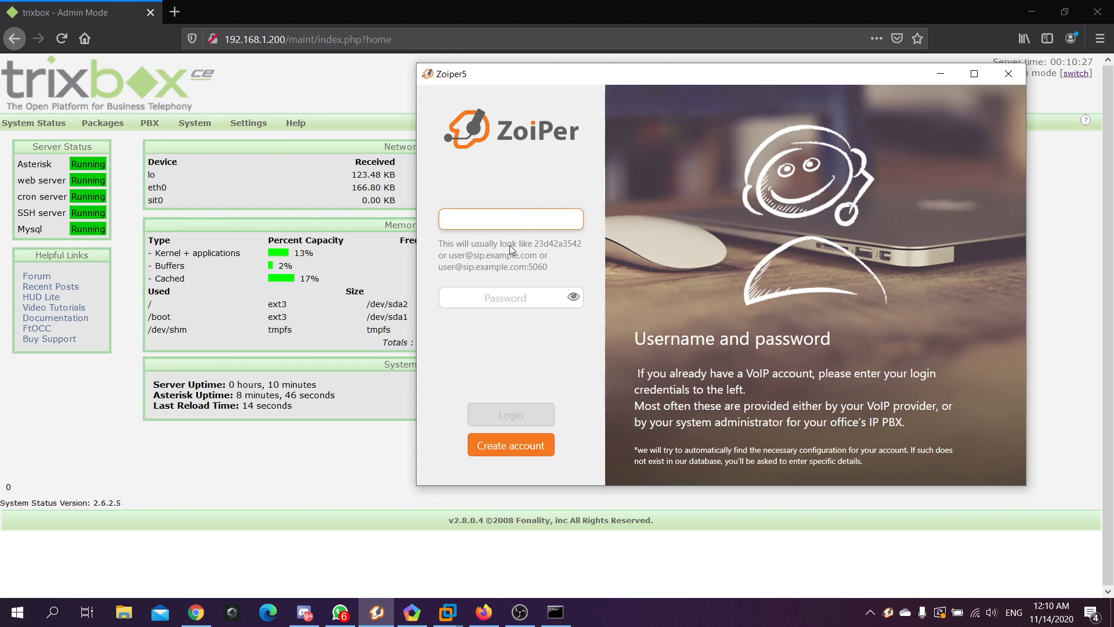
{"action": "left_click", "coordinate": [316, 197]}
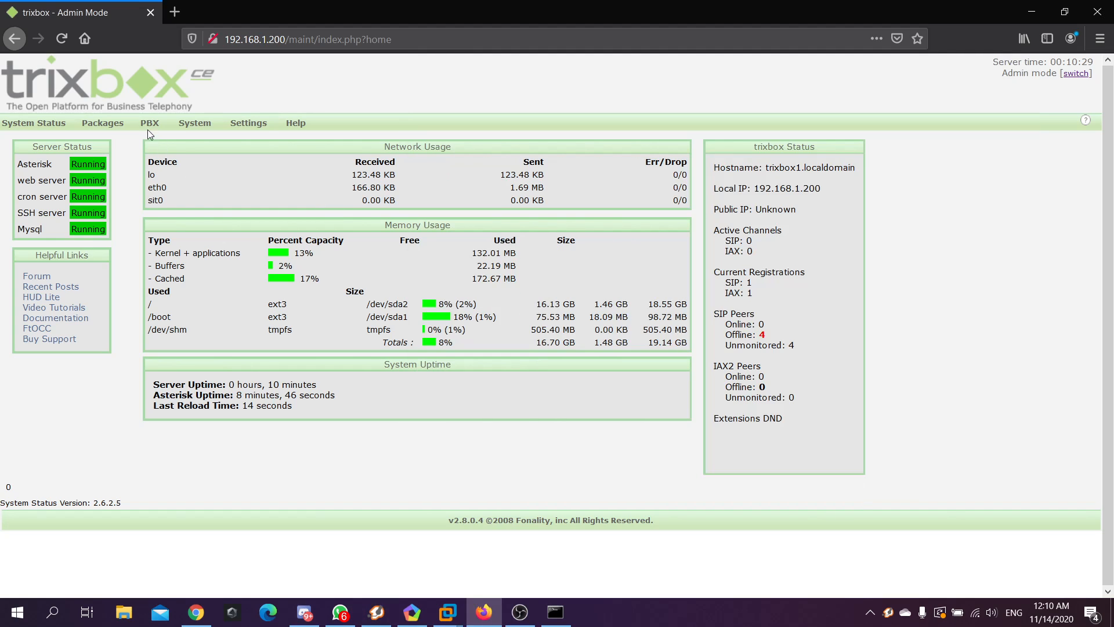
Show the FreePBX Extensions list with client1 <101> and client2 <102>, alongside the MEmu Zoiper emulator
{"action": "mouse_move", "coordinate": [146, 124]}
{"action": "left_click", "coordinate": [165, 145]}
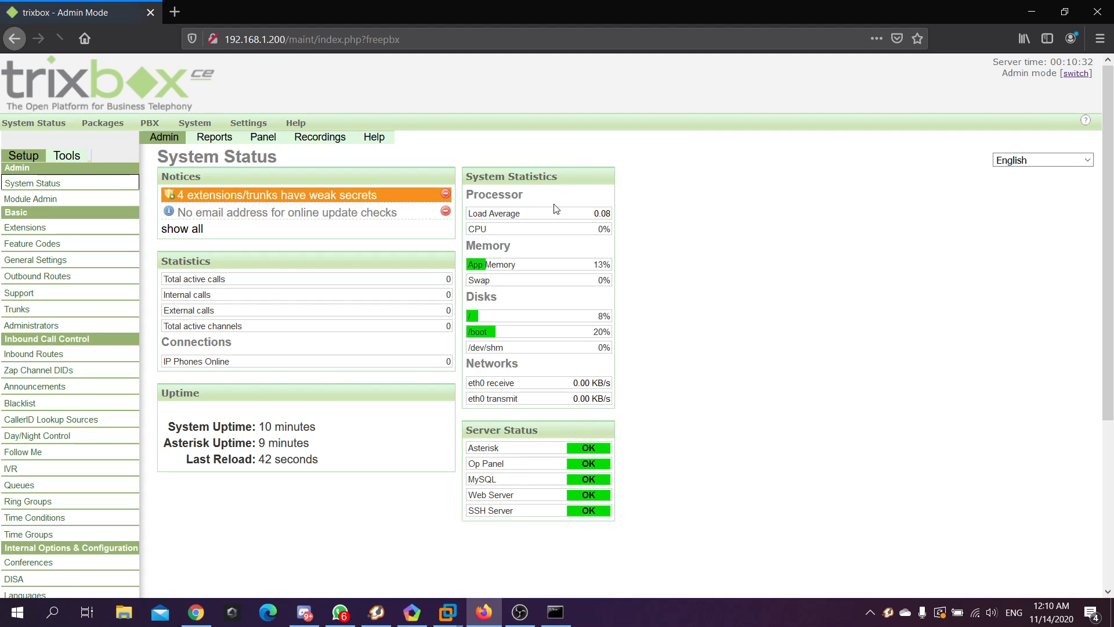
{"action": "left_click", "coordinate": [42, 229]}
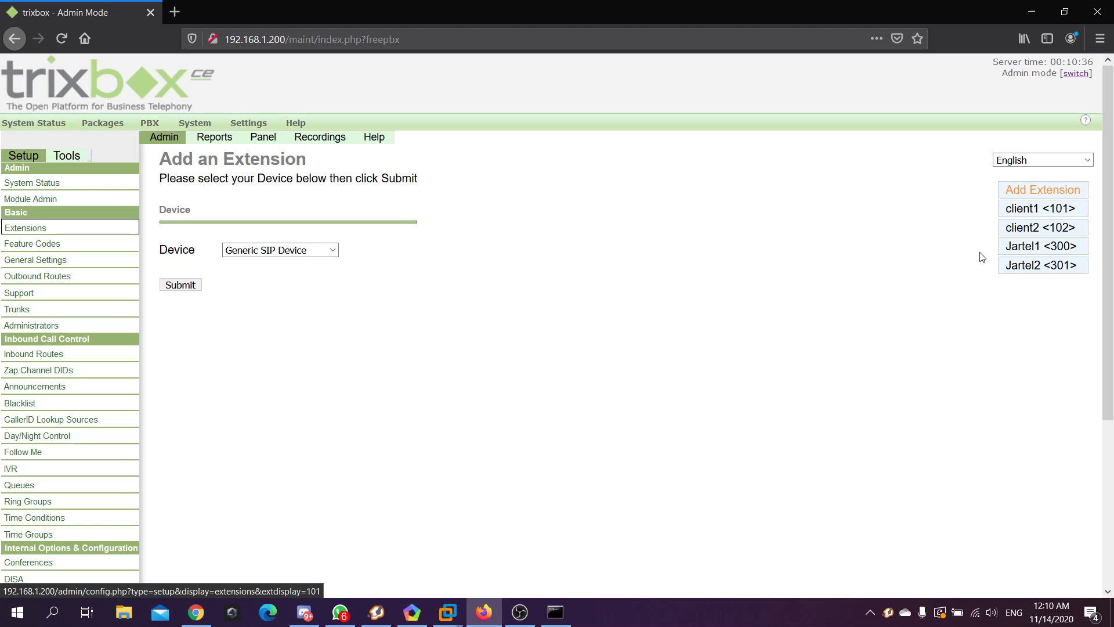
{"action": "left_click", "coordinate": [412, 612]}
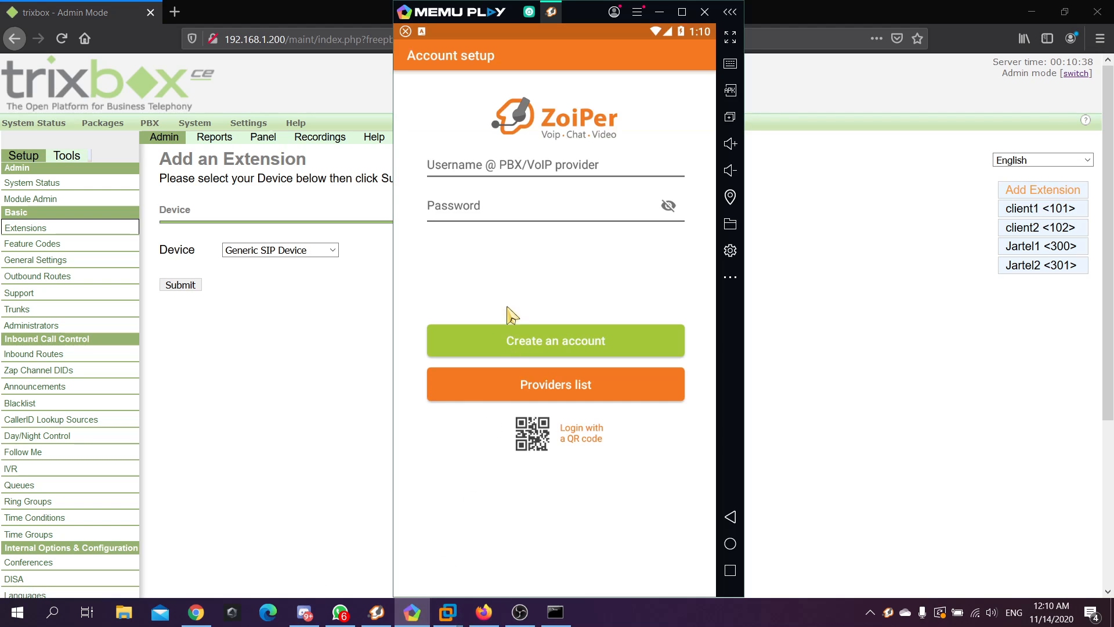
Log in to Zoiper5 with username 101 and its password
{"action": "left_click", "coordinate": [412, 612]}
{"action": "left_click", "coordinate": [376, 614]}
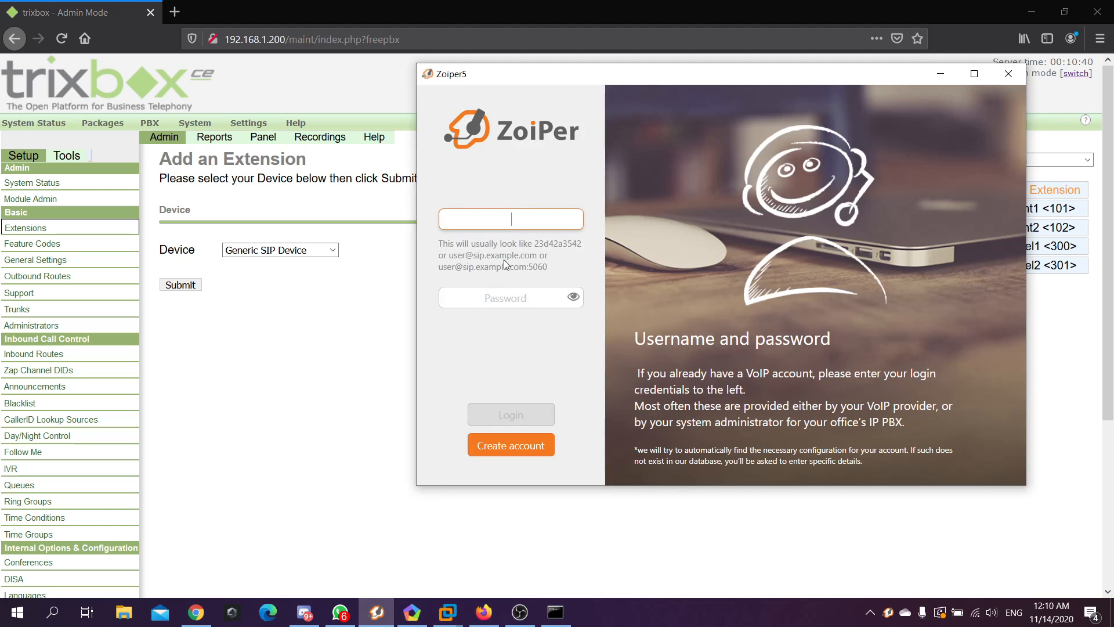
{"action": "type", "text": "101"}
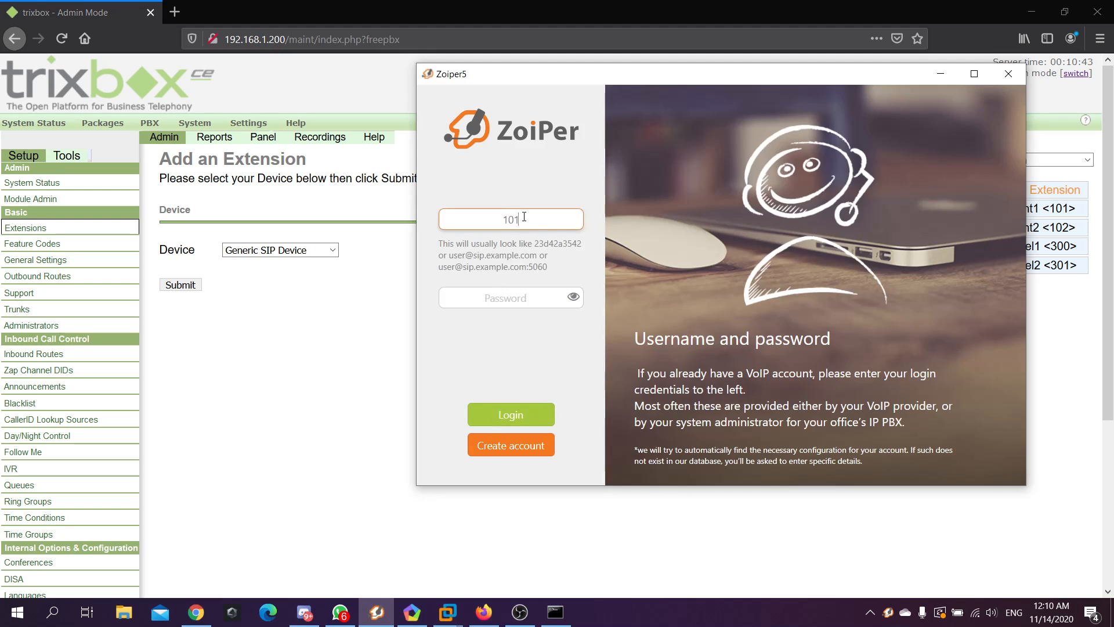
{"action": "key", "text": "Tab"}
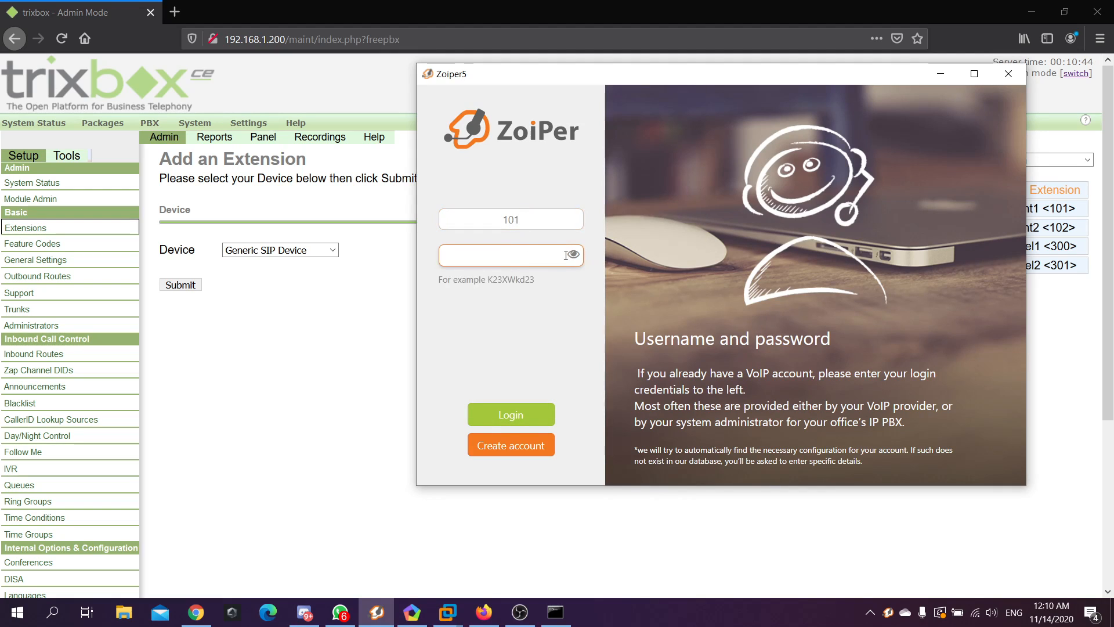
{"action": "type", "text": "101"}
{"action": "left_click", "coordinate": [502, 415]}
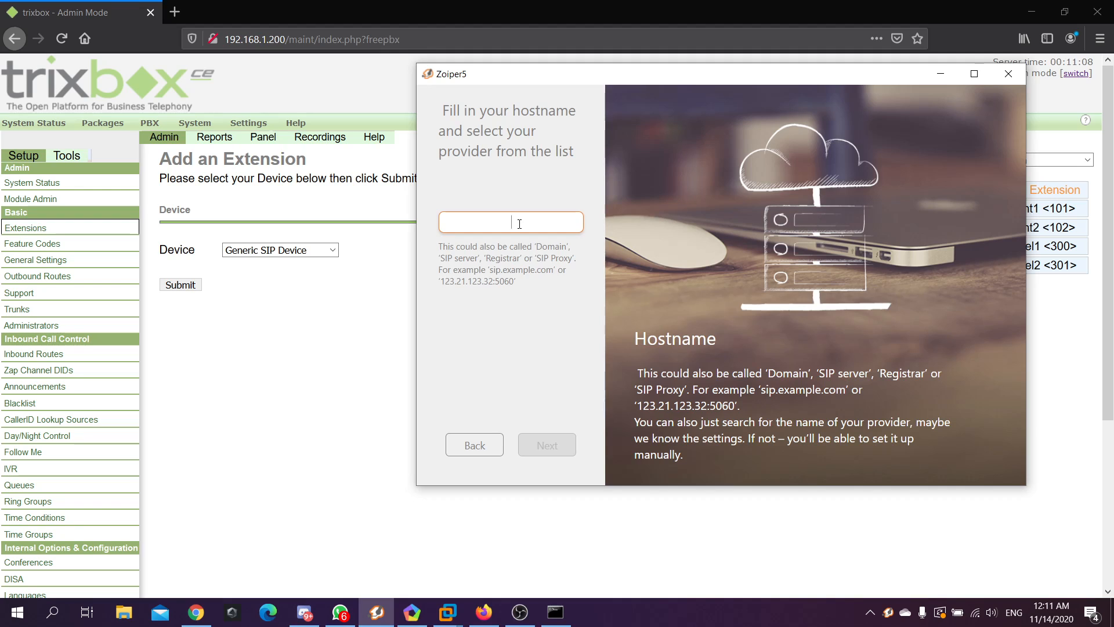
Set host 192.168.1.200, accept the SIP UDP configuration, close the account panel, and move Zoiper5 right
{"action": "type", "text": "192.168.1.200"}
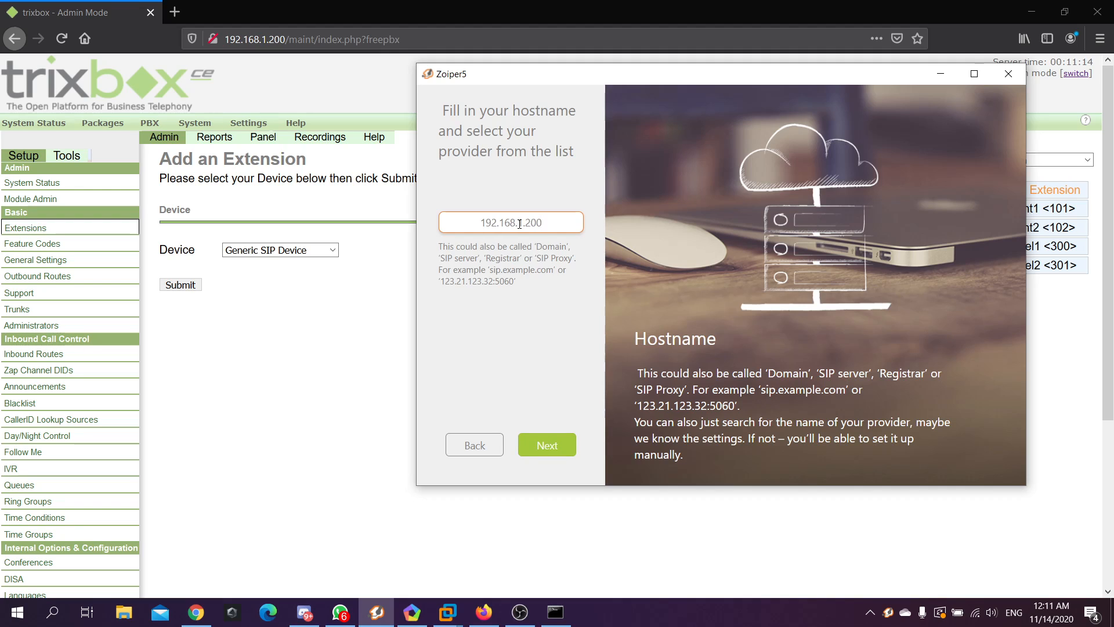
{"action": "left_click", "coordinate": [547, 445]}
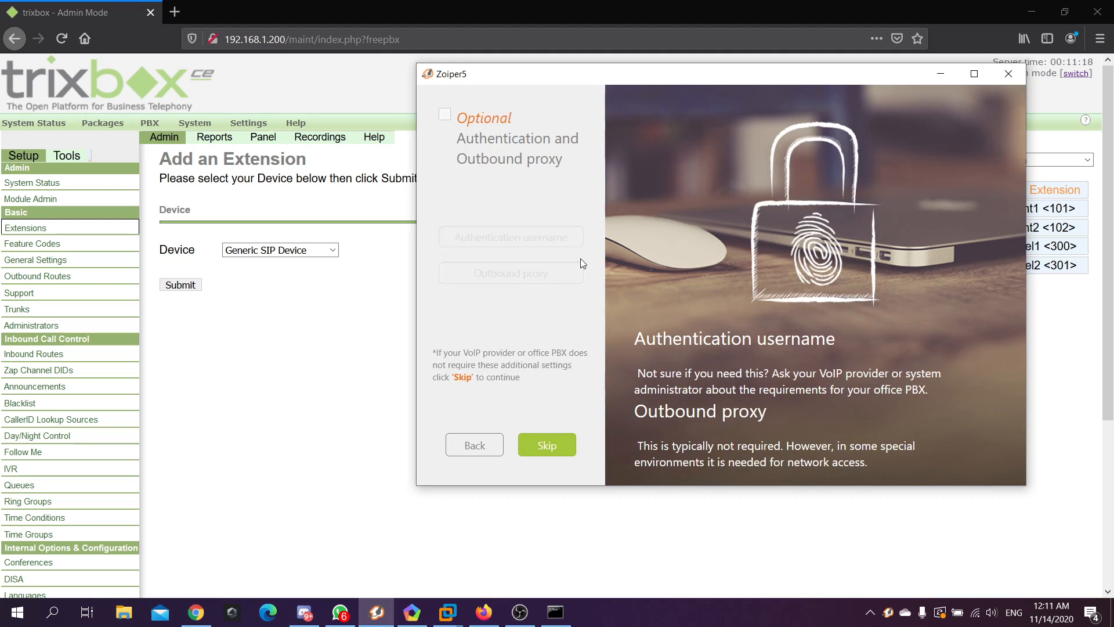
{"action": "left_click", "coordinate": [545, 445]}
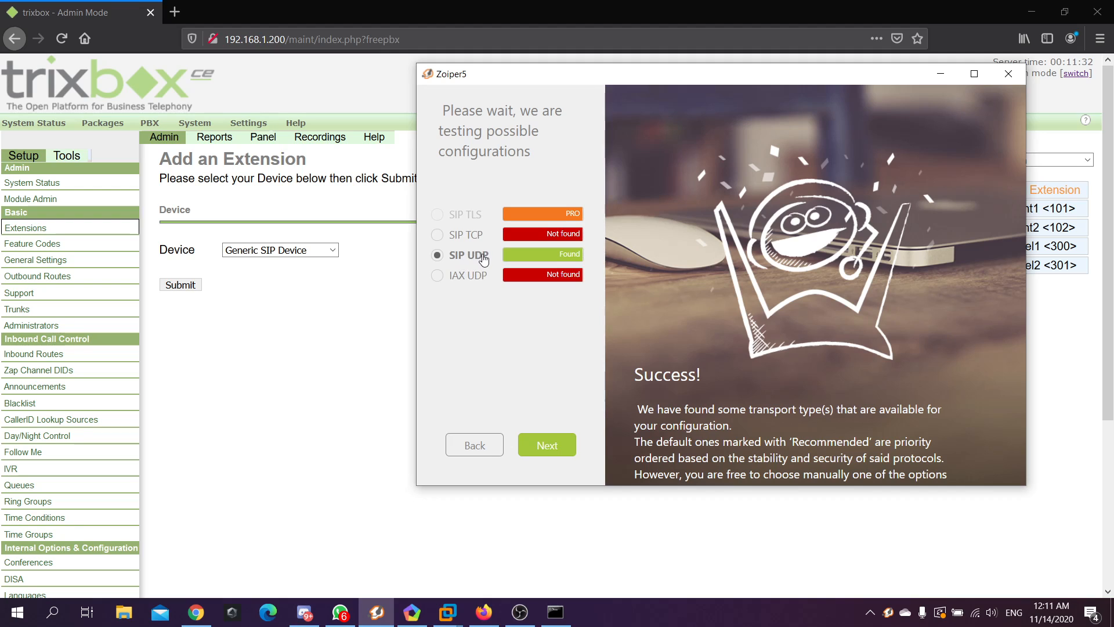
{"action": "left_click", "coordinate": [557, 444]}
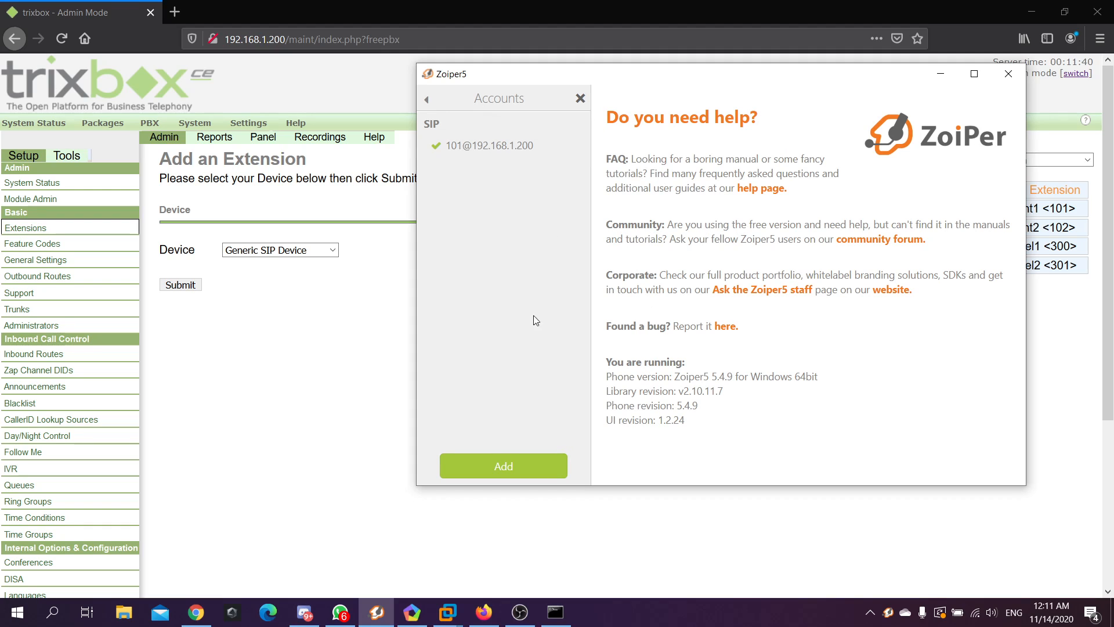
{"action": "left_click", "coordinate": [511, 152]}
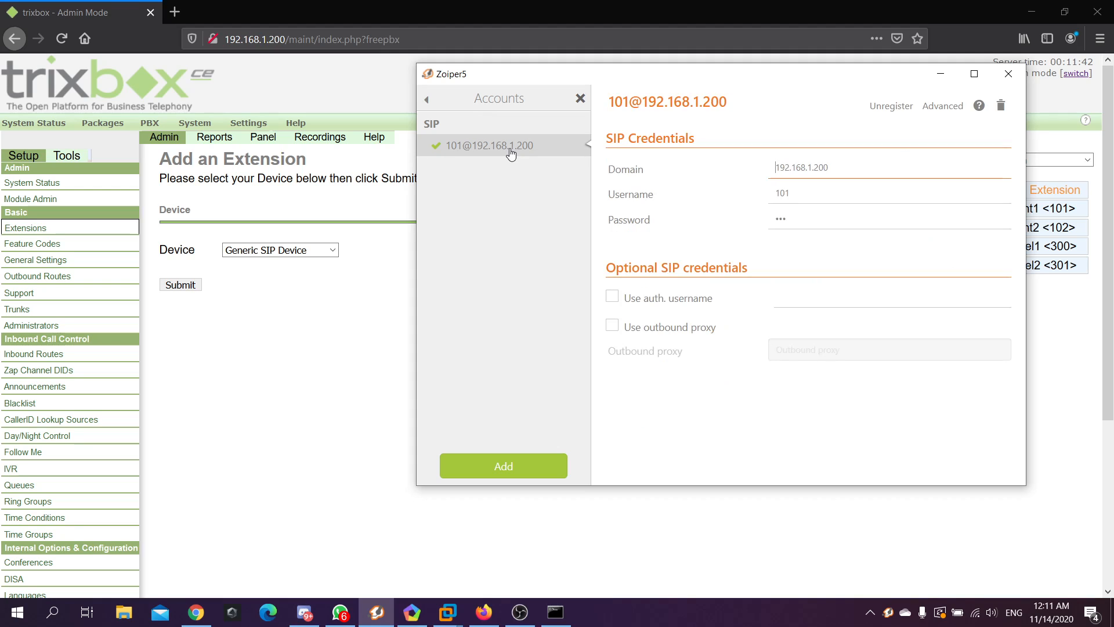
{"action": "left_click", "coordinate": [580, 99]}
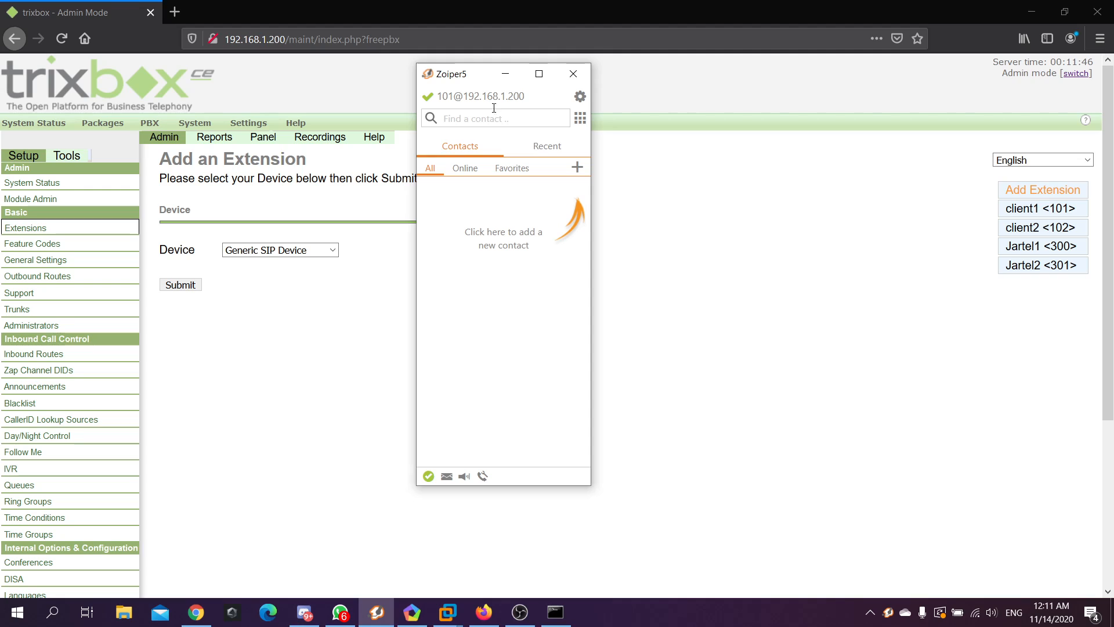
{"action": "left_click_drag", "start_coordinate": [473, 81], "coordinate": [753, 94]}
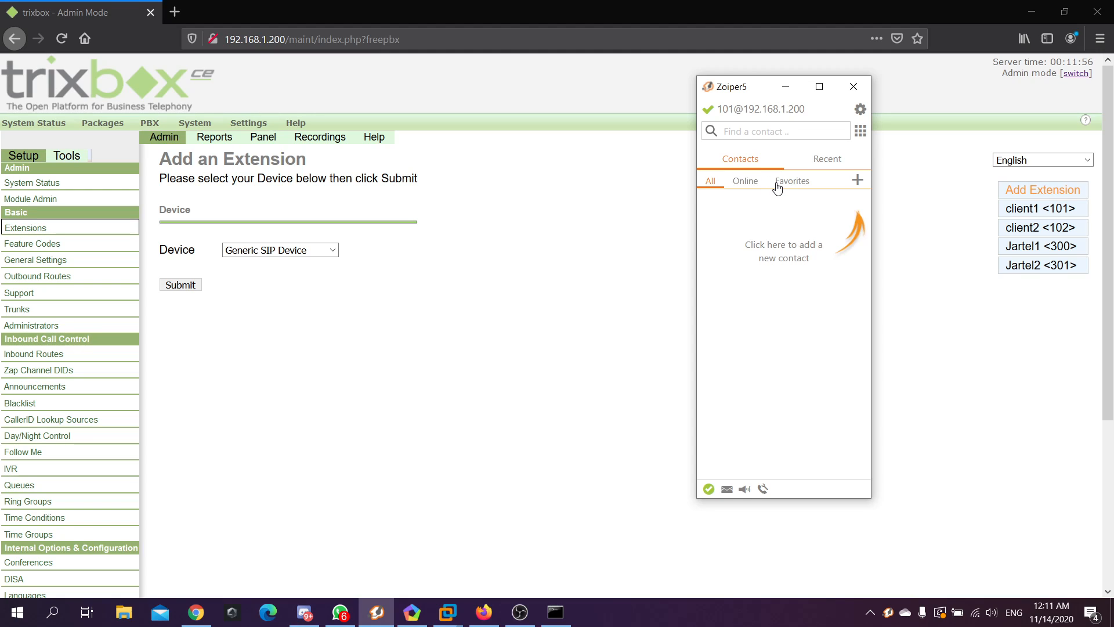
In Android Zoiper, enter username 102 and its password and submit them
{"action": "left_click", "coordinate": [414, 614]}
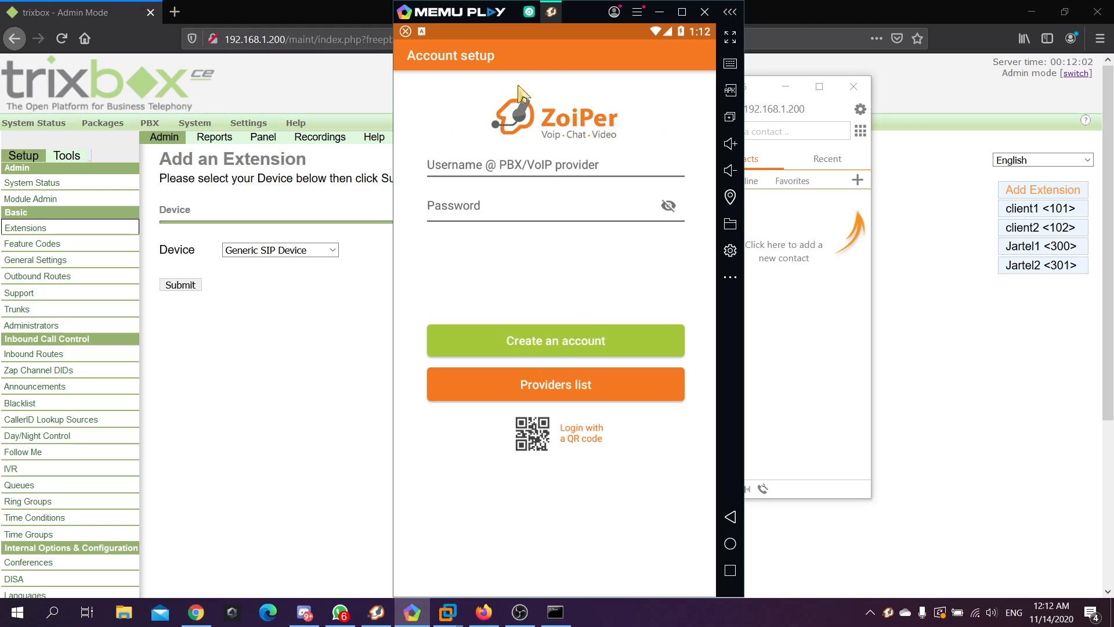
{"action": "left_click_drag", "start_coordinate": [587, 13], "coordinate": [475, 9]}
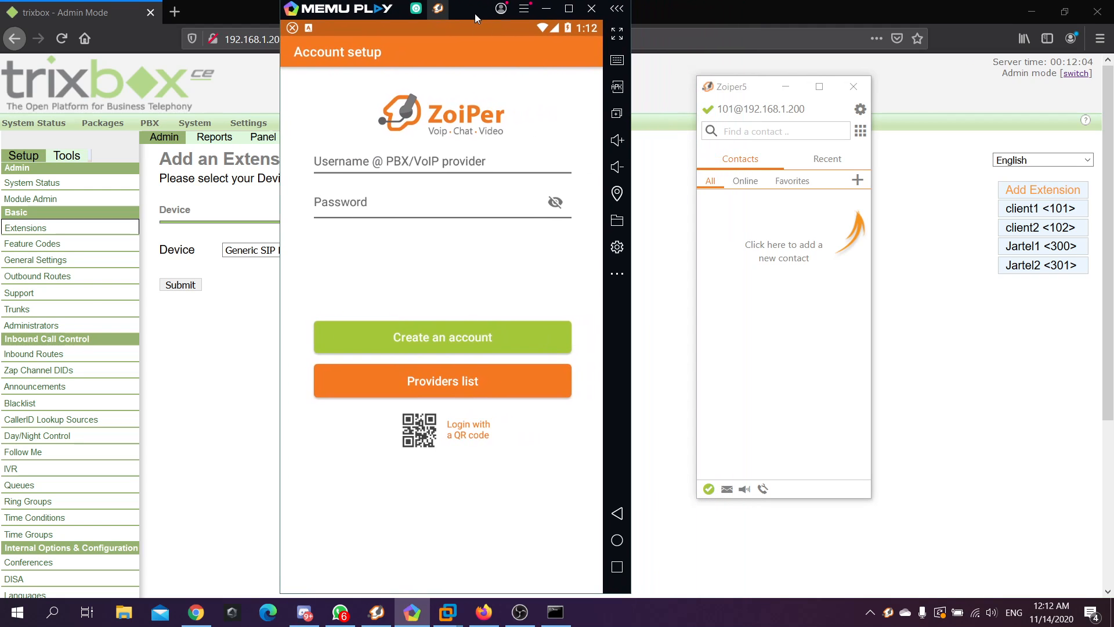
{"action": "left_click", "coordinate": [418, 168]}
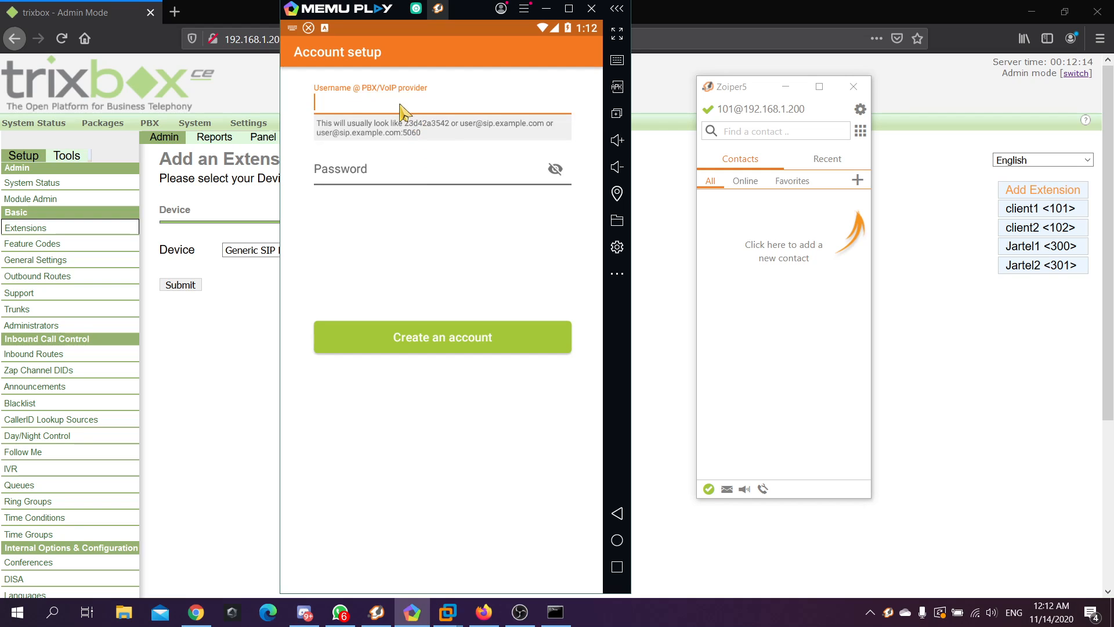
{"action": "type", "text": "102"}
{"action": "left_click", "coordinate": [367, 169]}
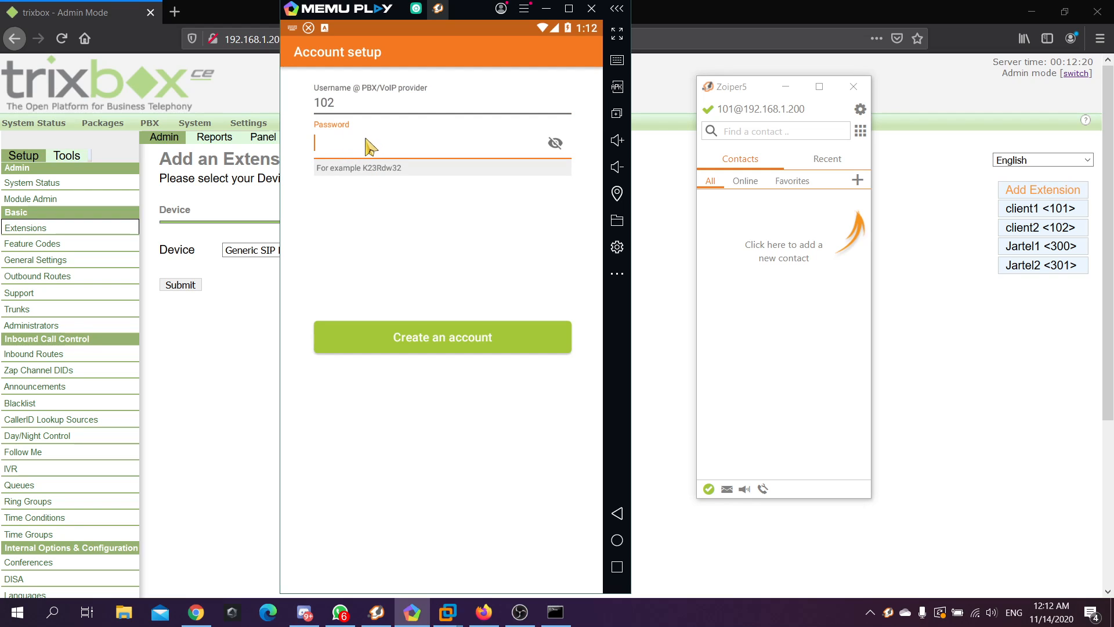
{"action": "type", "text": "102"}
{"action": "left_click", "coordinate": [551, 142]}
{"action": "left_click", "coordinate": [451, 346]}
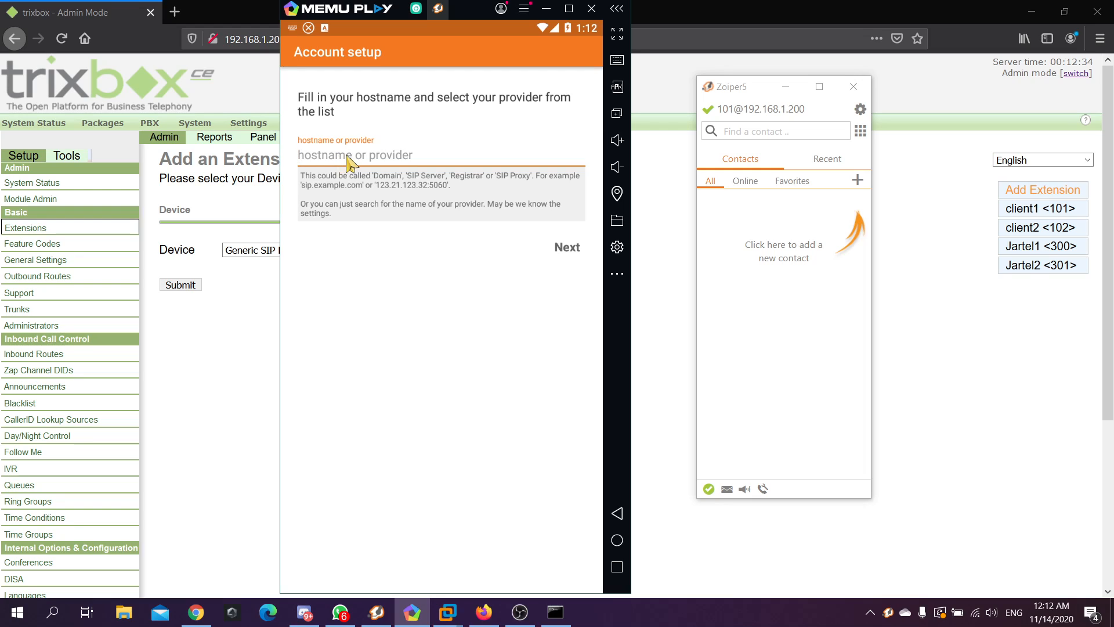
Enter hostname 192.168.1.200 and skip the authentication and proxy options
{"action": "type", "text": "192.168"}
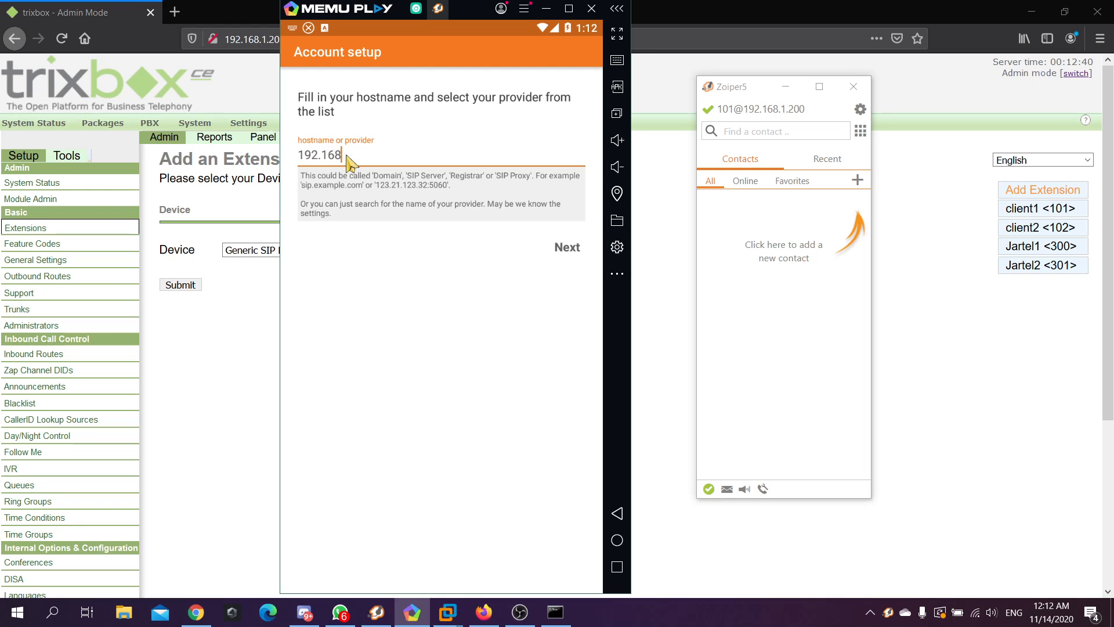
{"action": "type", "text": ".1.200"}
{"action": "left_click_drag", "start_coordinate": [394, 157], "coordinate": [302, 152]}
{"action": "left_click", "coordinate": [423, 164]}
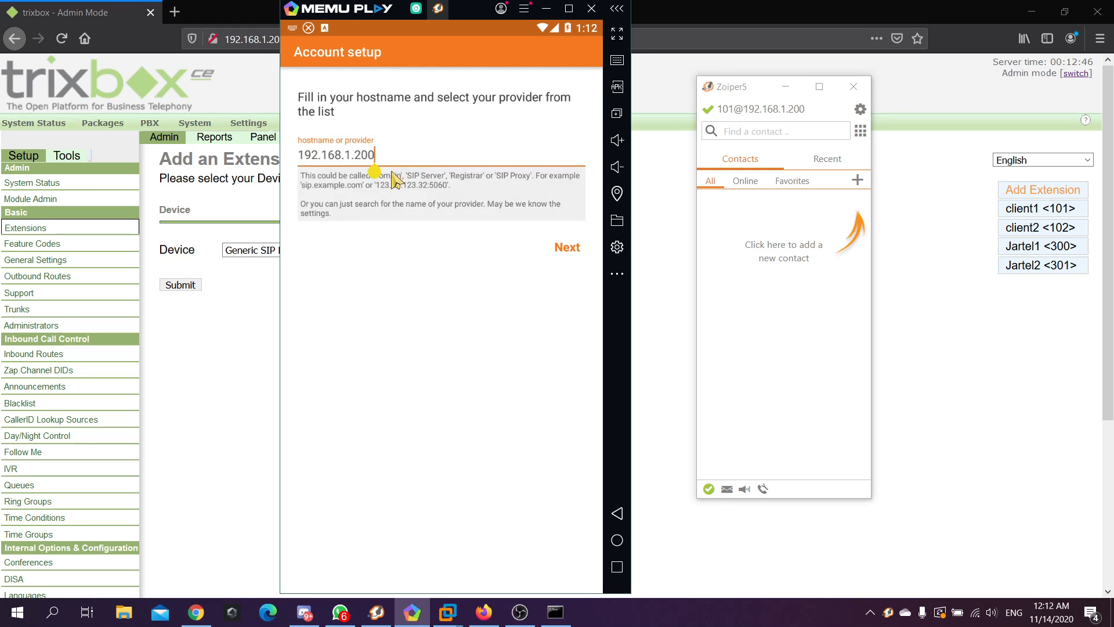
{"action": "left_click", "coordinate": [568, 248]}
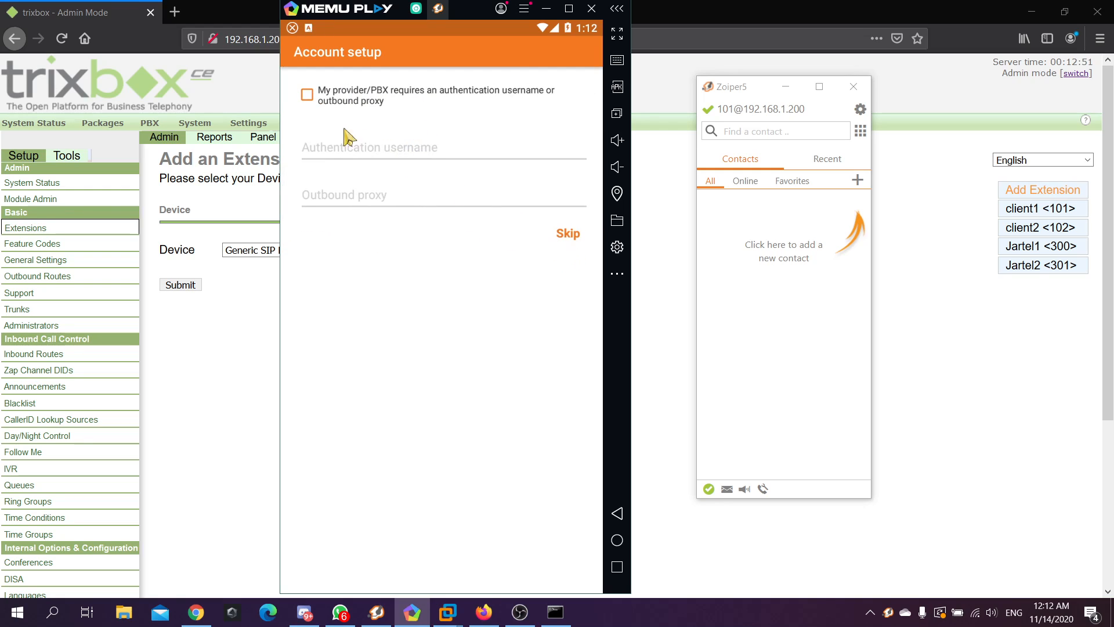
{"action": "left_click", "coordinate": [570, 236]}
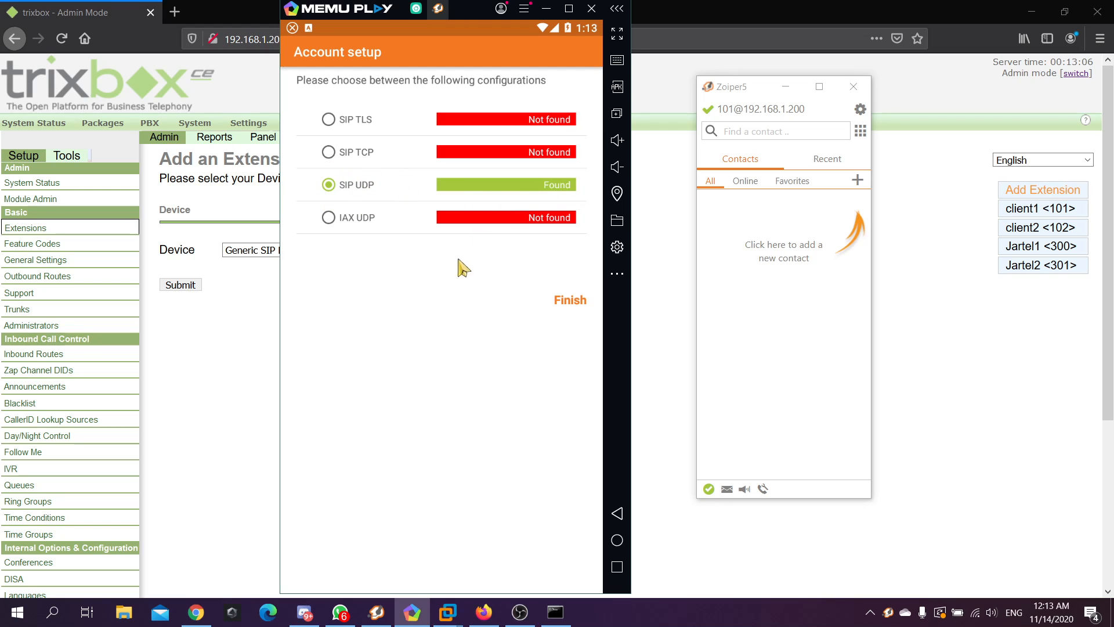
Finish the SIP UDP setup, declining battery optimization and Do Not Disturb access
{"action": "left_click", "coordinate": [572, 306]}
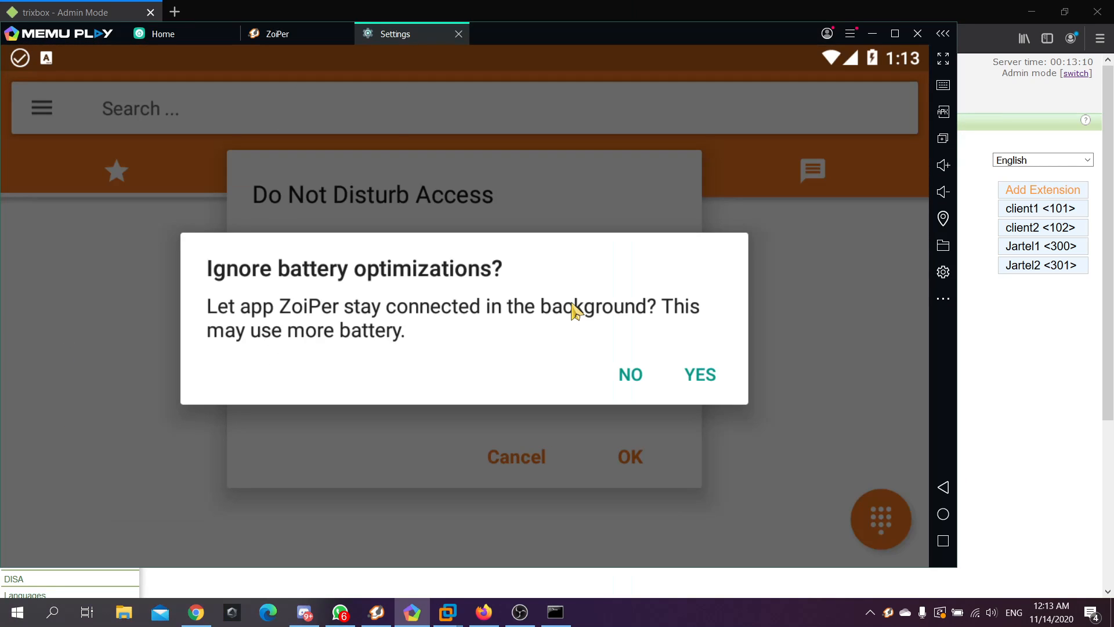
{"action": "left_click", "coordinate": [631, 377]}
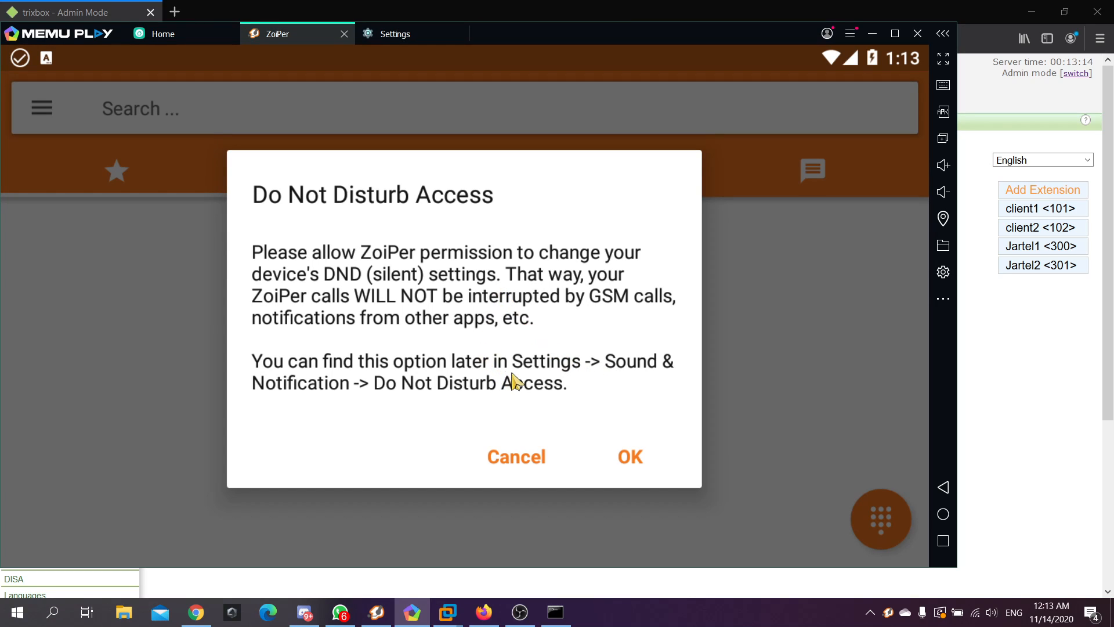
{"action": "left_click", "coordinate": [534, 445]}
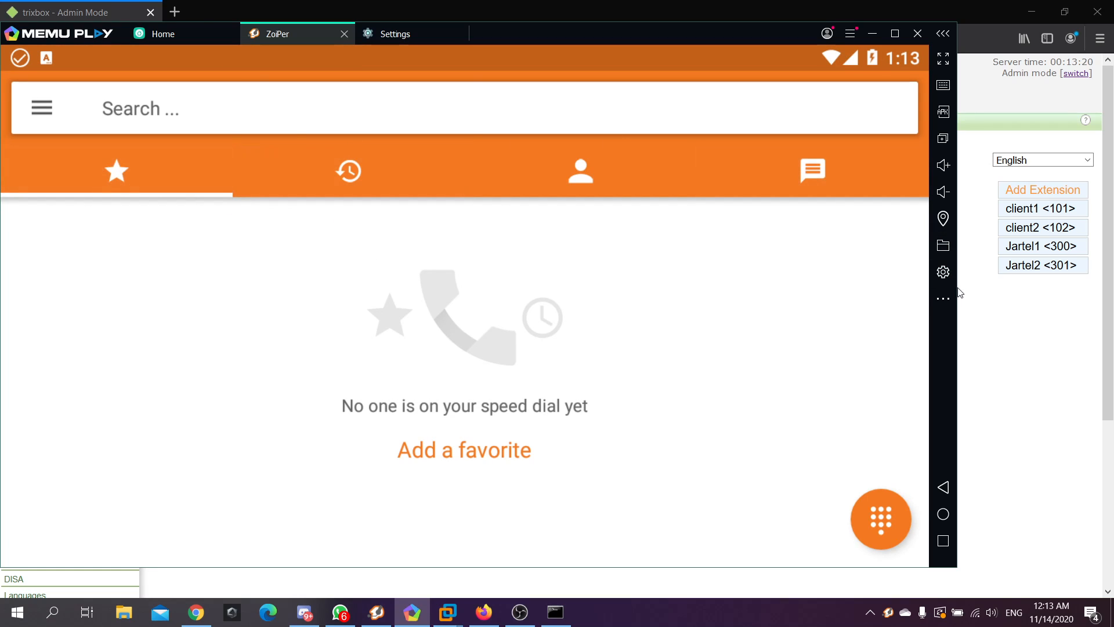
{"action": "left_click_drag", "start_coordinate": [956, 323], "coordinate": [690, 341]}
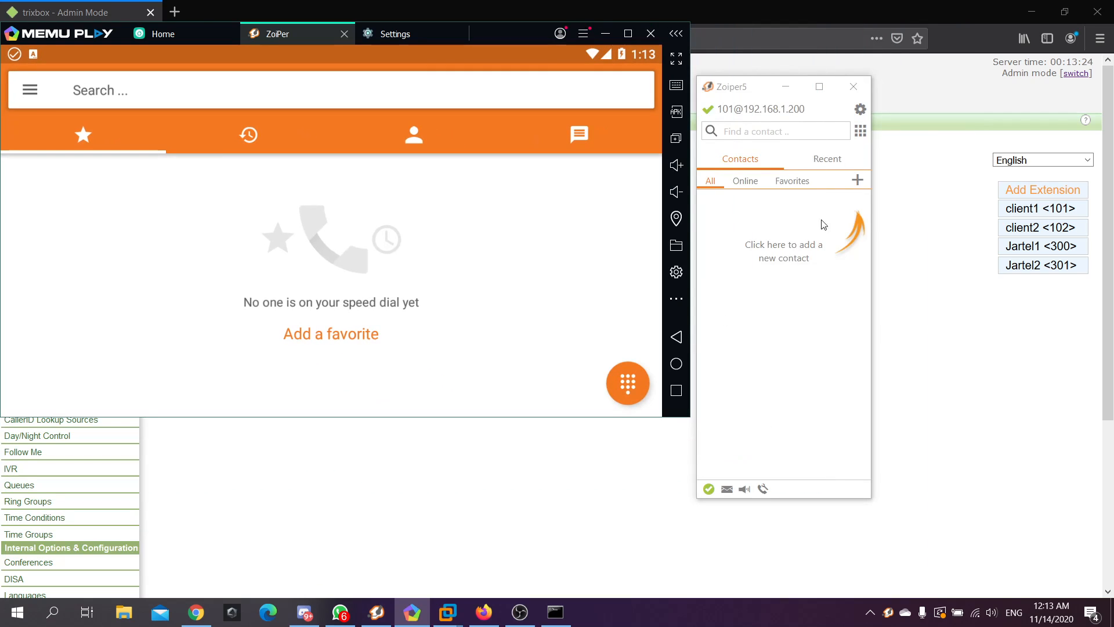
{"action": "left_click_drag", "start_coordinate": [755, 89], "coordinate": [833, 78]}
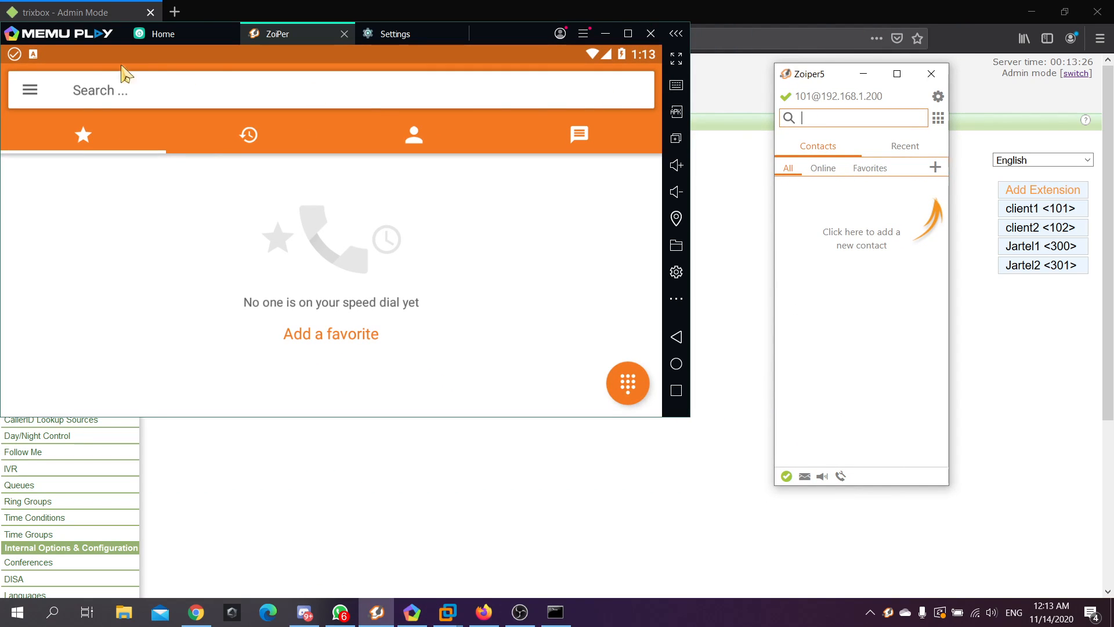
{"action": "left_click", "coordinate": [32, 92]}
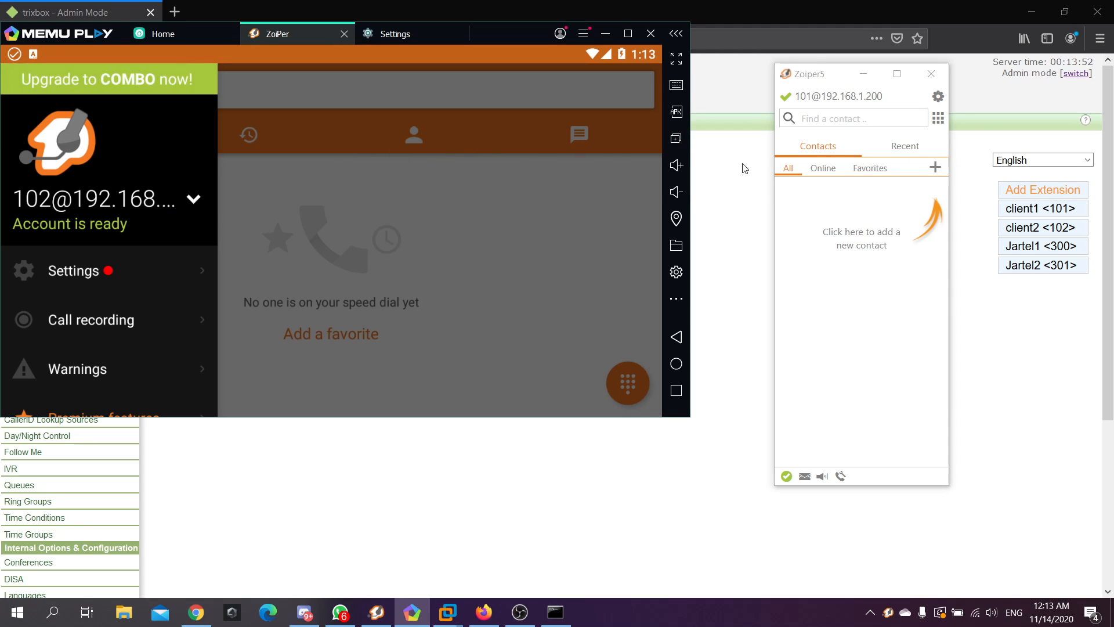
Dial extension 102 from the Zoiper5 dialpad
{"action": "left_click", "coordinate": [938, 123]}
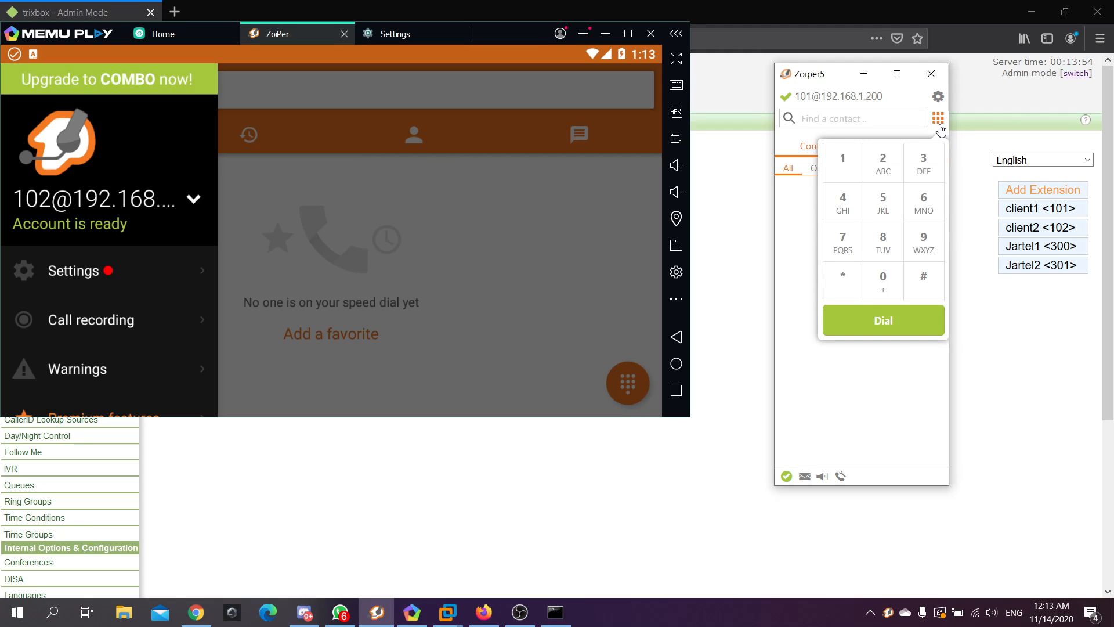
{"action": "left_click", "coordinate": [842, 169]}
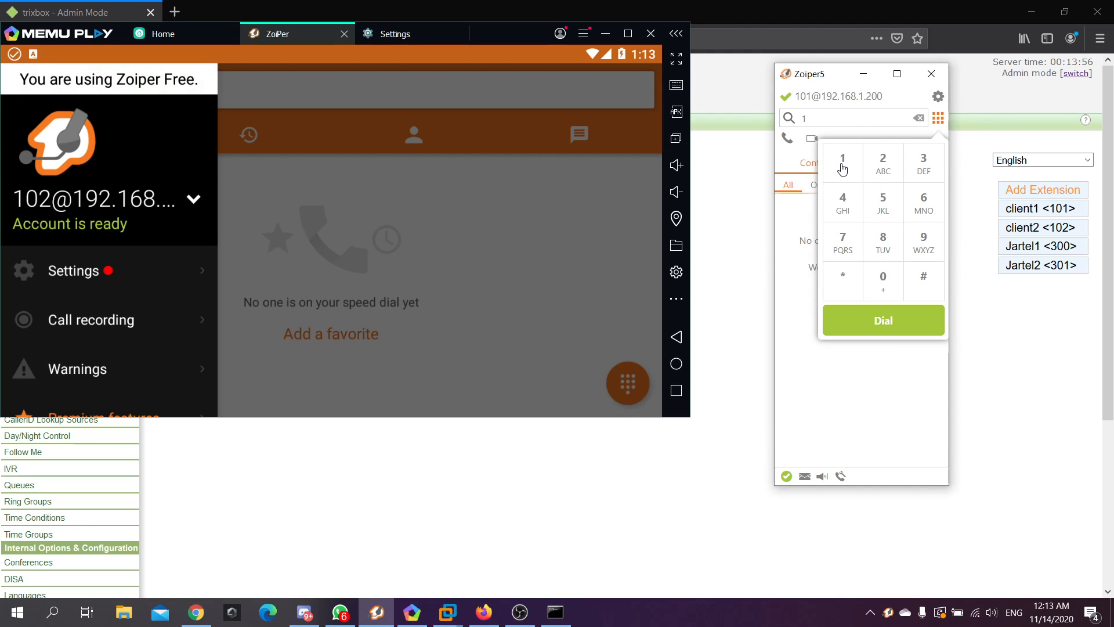
{"action": "left_click", "coordinate": [892, 286]}
{"action": "left_click", "coordinate": [883, 162]}
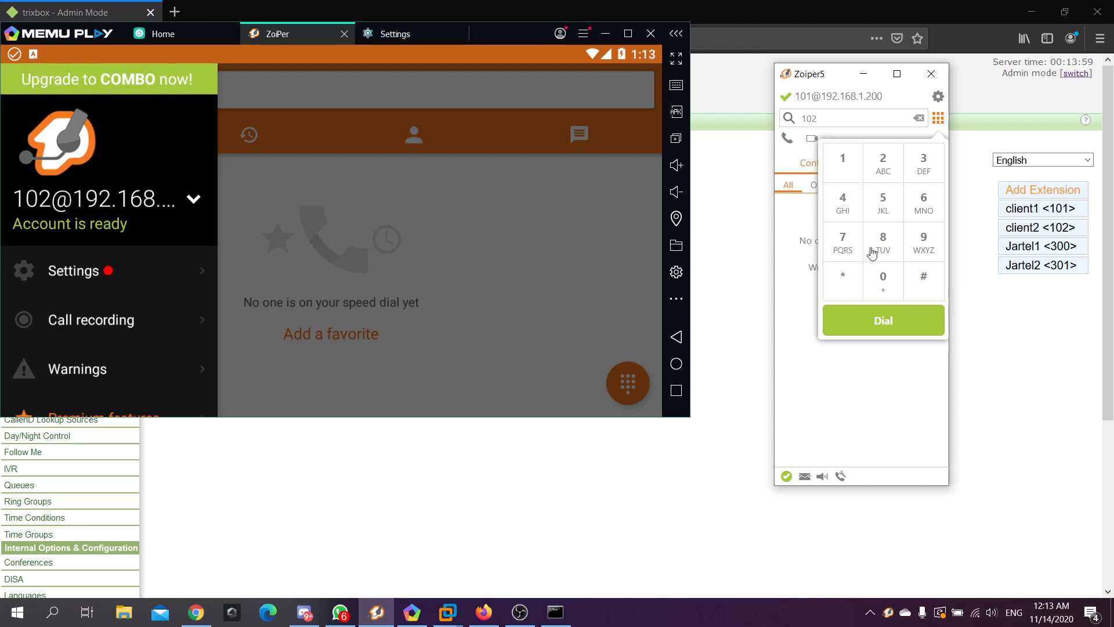
{"action": "left_click", "coordinate": [867, 326]}
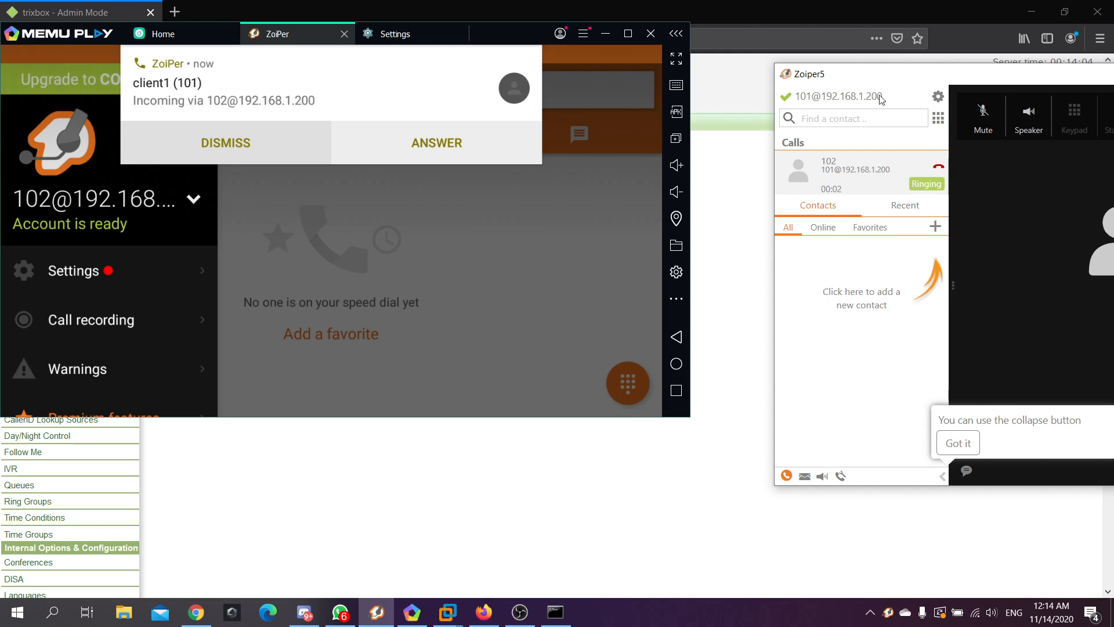
Answer the call from 101 on the Android phone, then hang it up
{"action": "left_click_drag", "start_coordinate": [957, 76], "coordinate": [670, 94]}
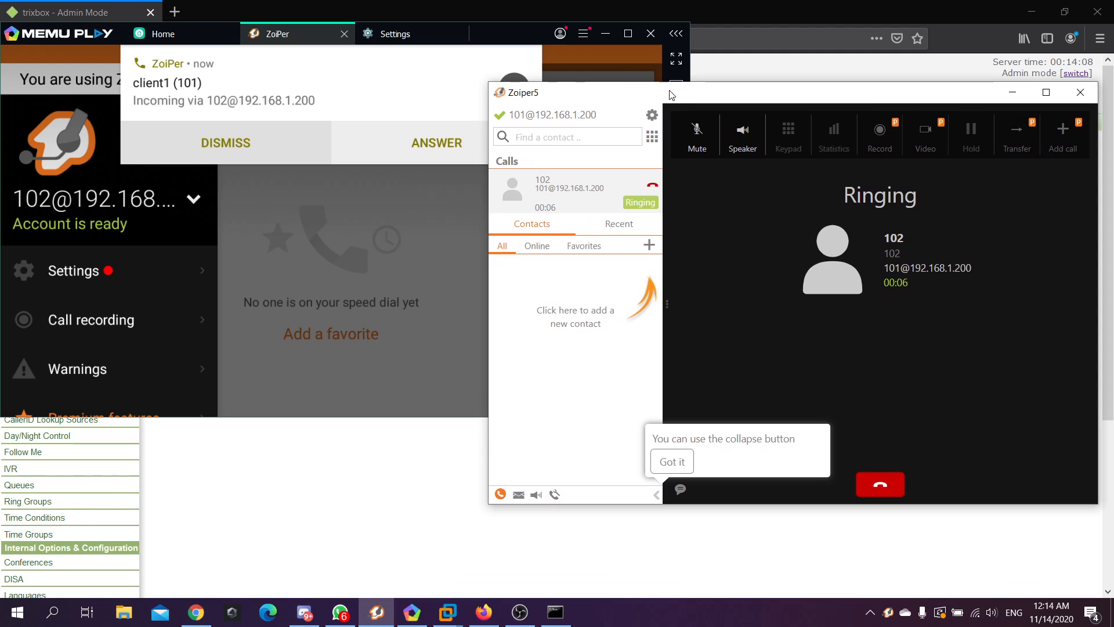
{"action": "left_click", "coordinate": [438, 145]}
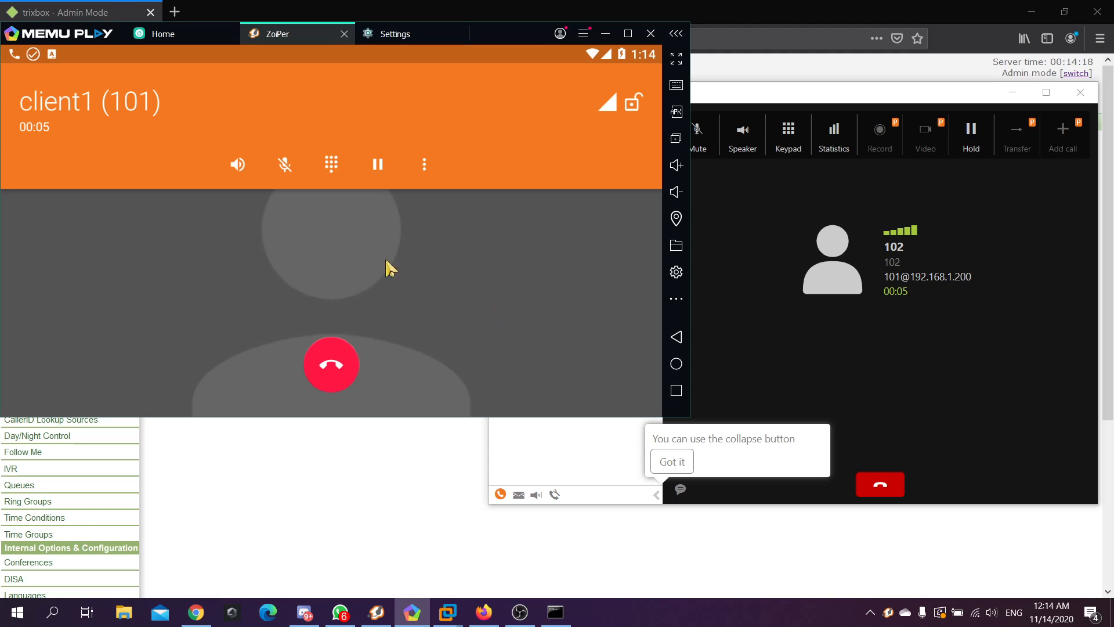
{"action": "left_click", "coordinate": [331, 359]}
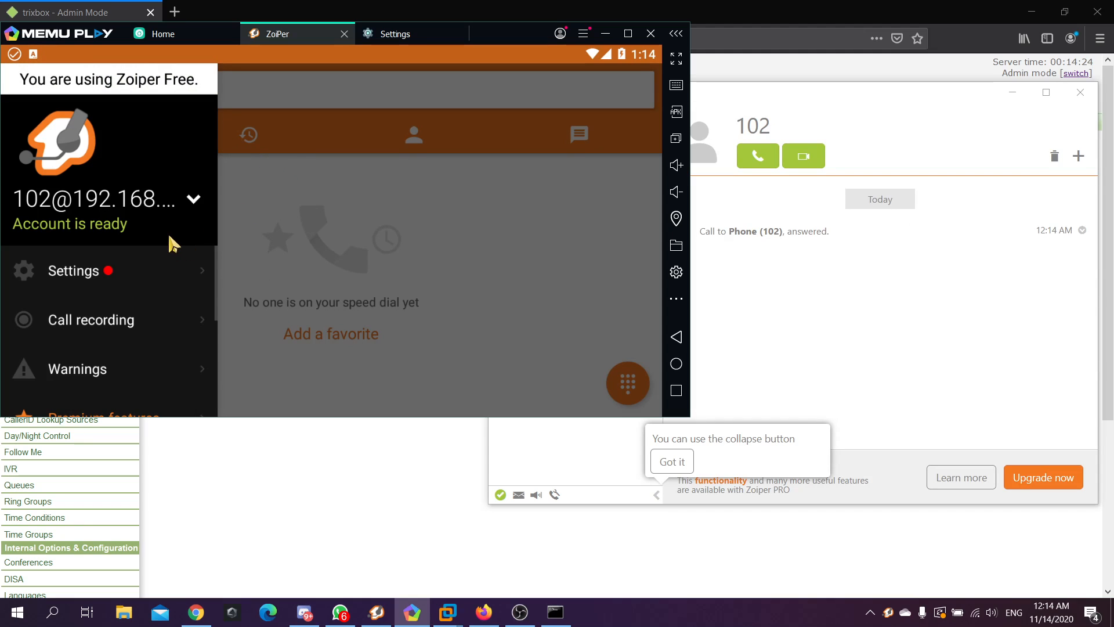
{"action": "left_click", "coordinate": [846, 92]}
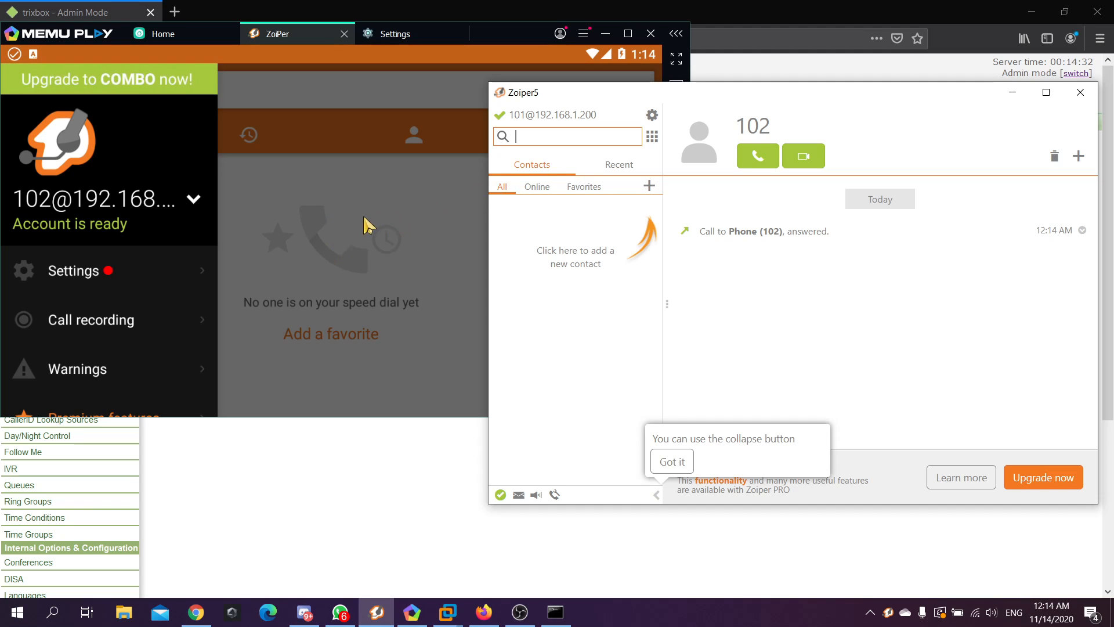
Dial extension 101 from the Android Zoiper dialpad
{"action": "left_click", "coordinate": [286, 247]}
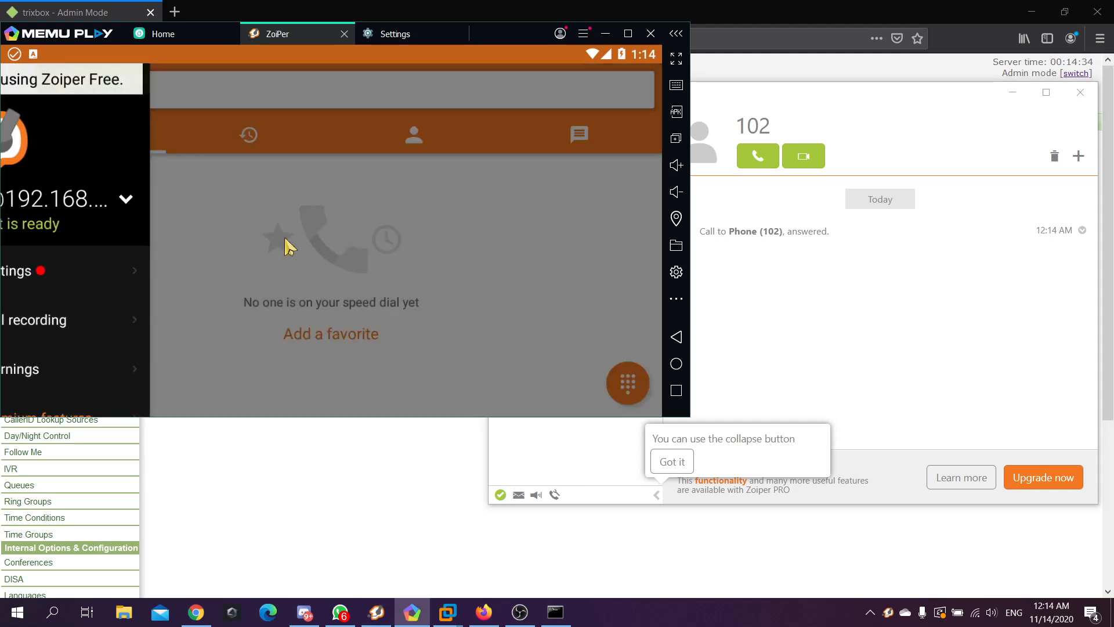
{"action": "left_click", "coordinate": [623, 380]}
{"action": "left_click", "coordinate": [411, 148]}
{"action": "left_click", "coordinate": [511, 347]}
{"action": "left_click", "coordinate": [412, 155]}
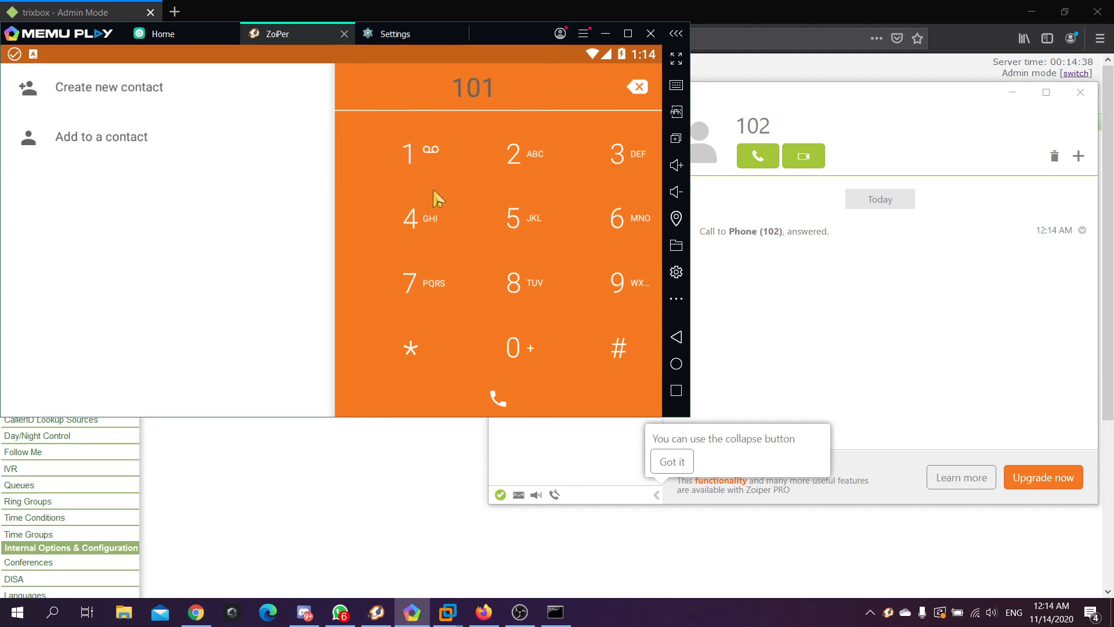
{"action": "left_click", "coordinate": [497, 398]}
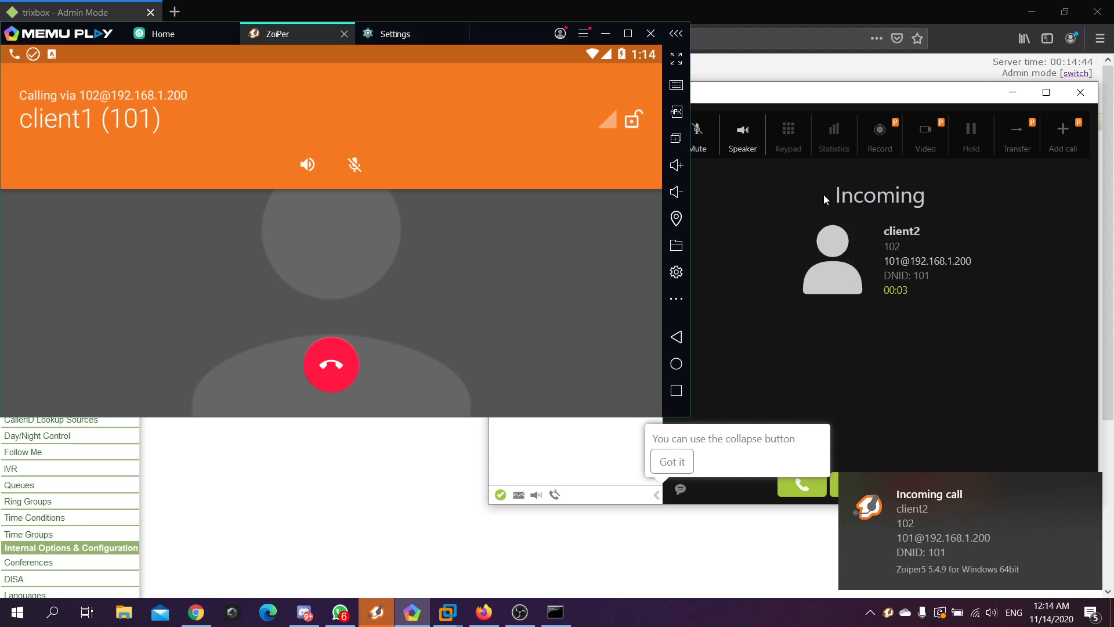
Answer the call from client2 in Zoiper5, then hang up from the phone after 18 seconds
{"action": "left_click", "coordinate": [910, 384]}
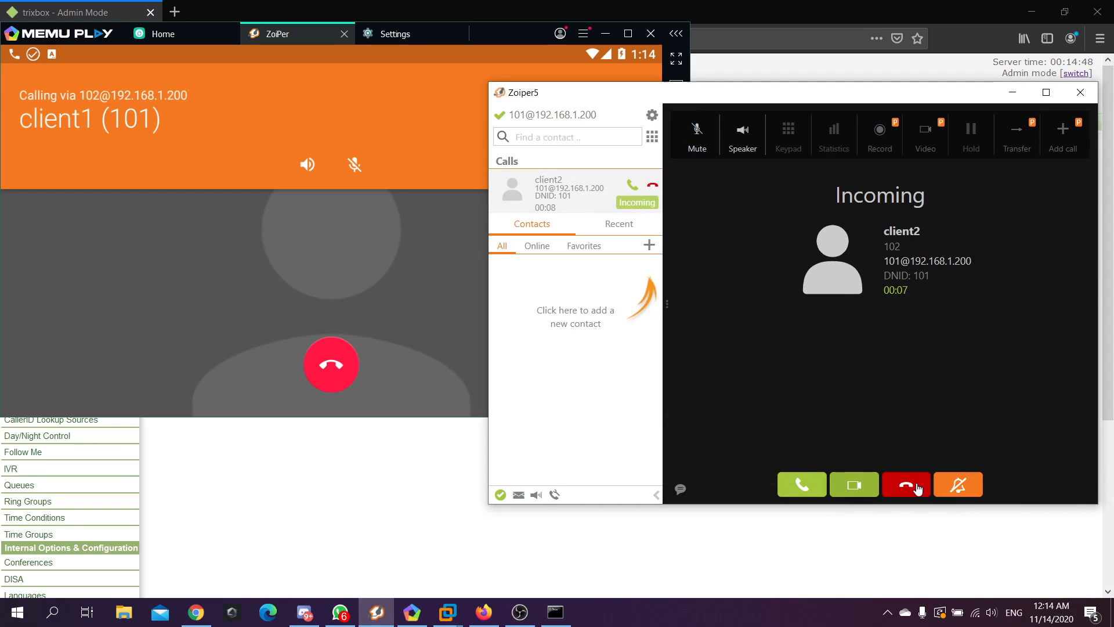
{"action": "left_click", "coordinate": [794, 488]}
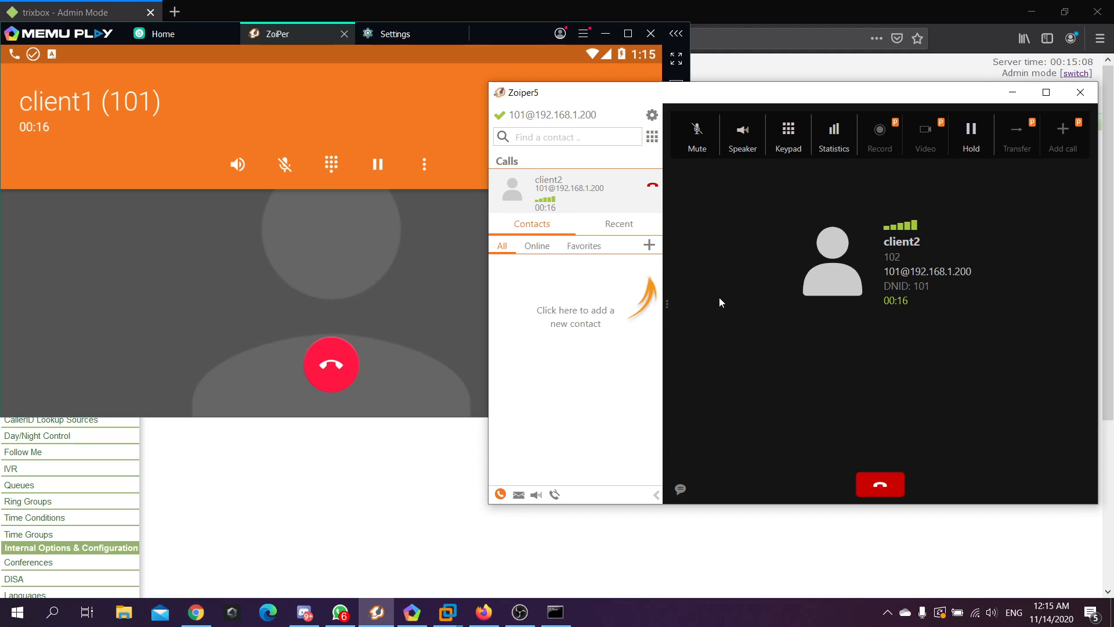
{"action": "left_click", "coordinate": [331, 364]}
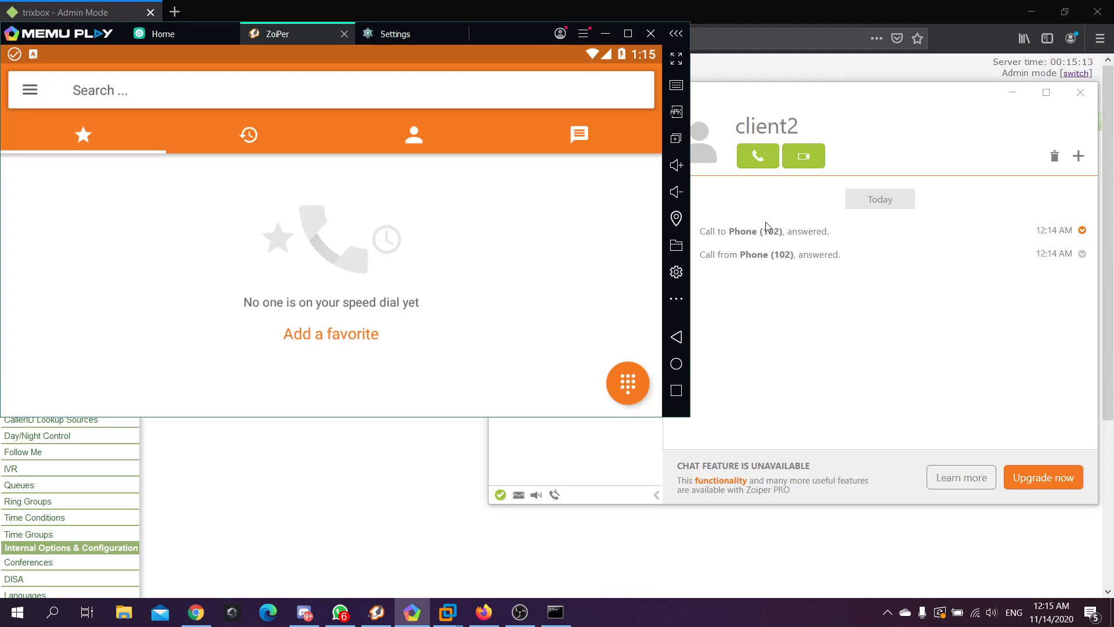
Review client2's answered calls in Zoiper5, dismiss the video-call PRO notice, and return to Firefox
{"action": "left_click", "coordinate": [810, 334]}
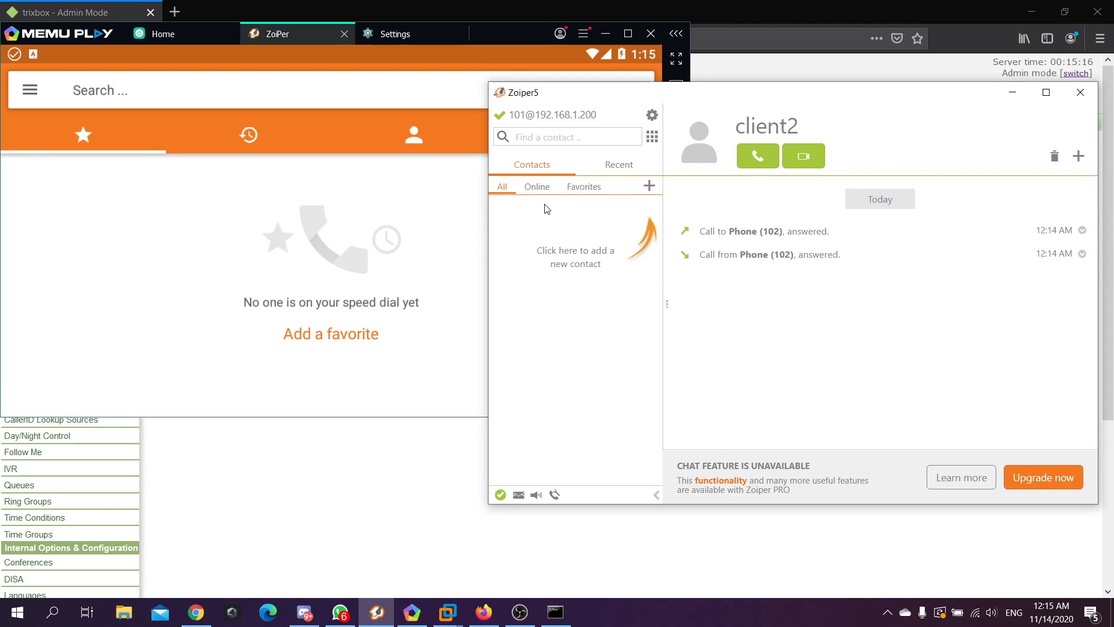
{"action": "left_click", "coordinate": [804, 157]}
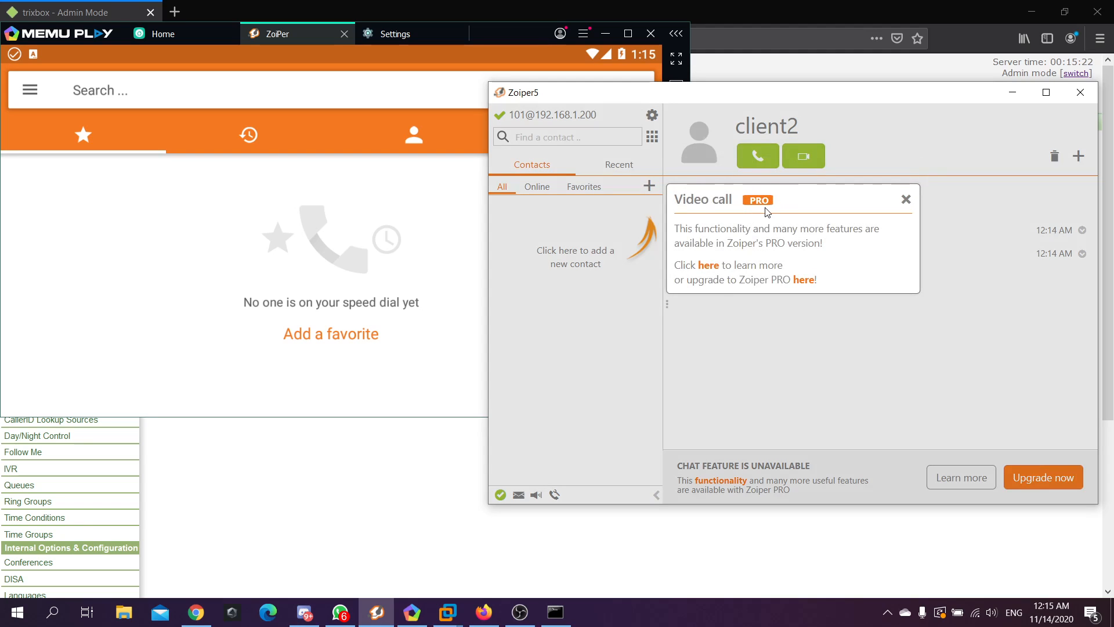
{"action": "left_click", "coordinate": [903, 203]}
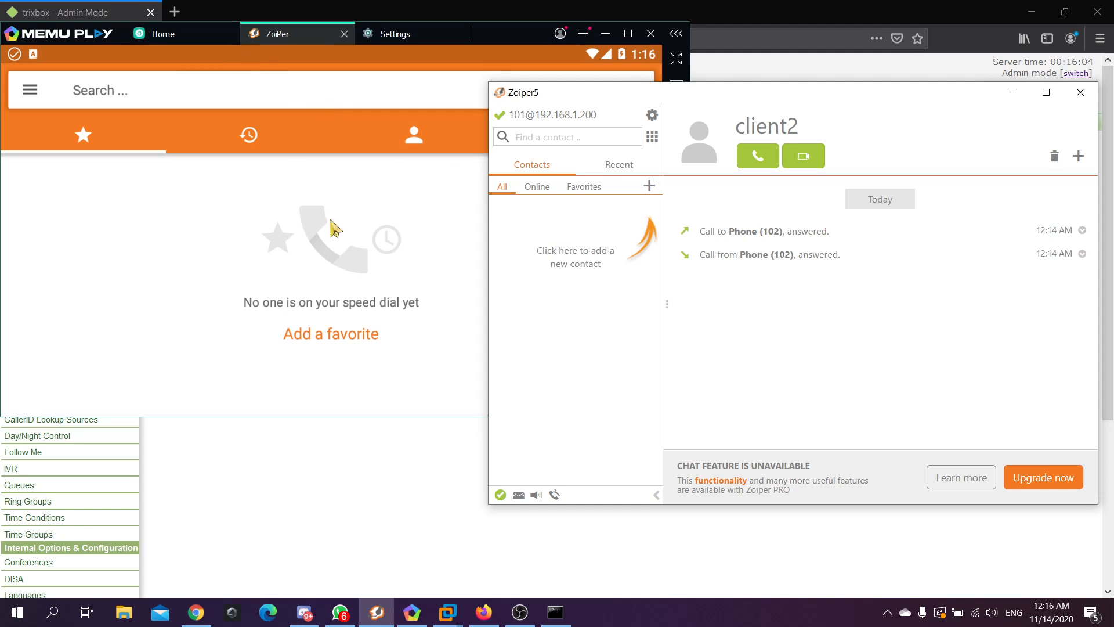
{"action": "left_click", "coordinate": [373, 477]}
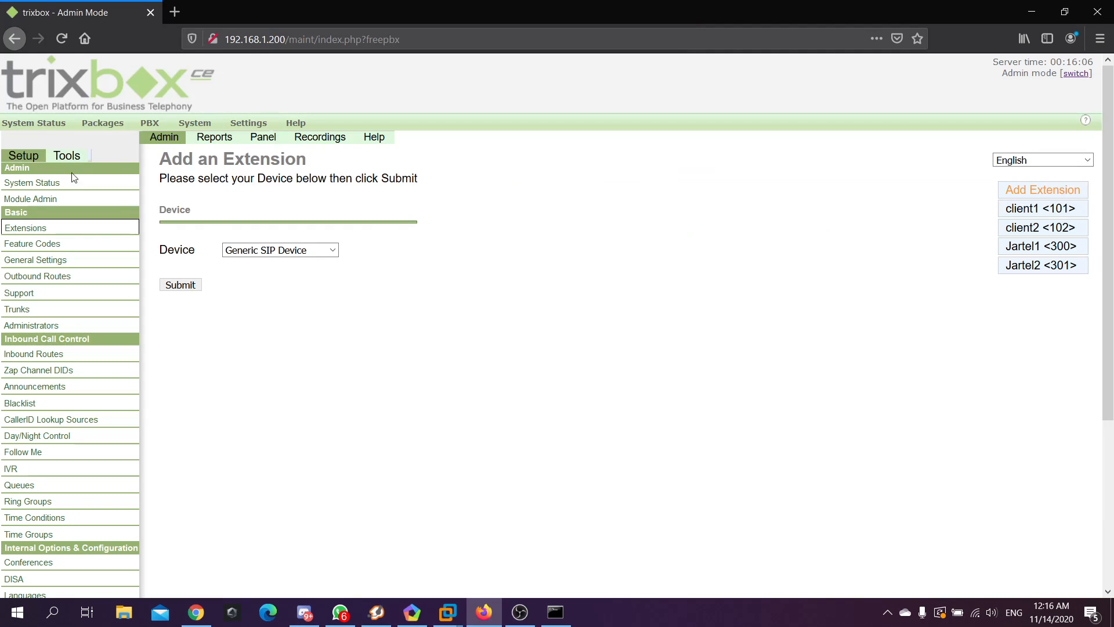